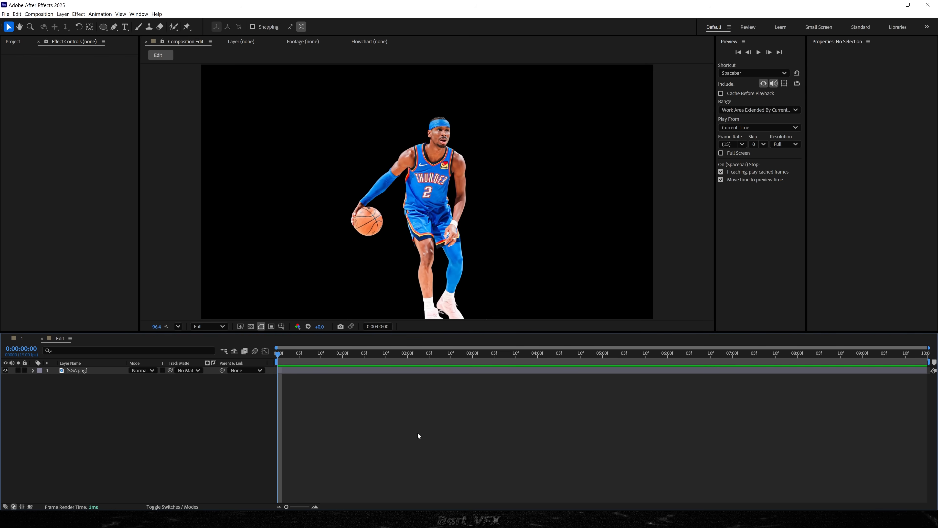
# - Draw a circle about 152 px wide over the player's chest with the Ellipse tool, keeping its fill colour at 3AD0FF
pyautogui.click(103, 27)
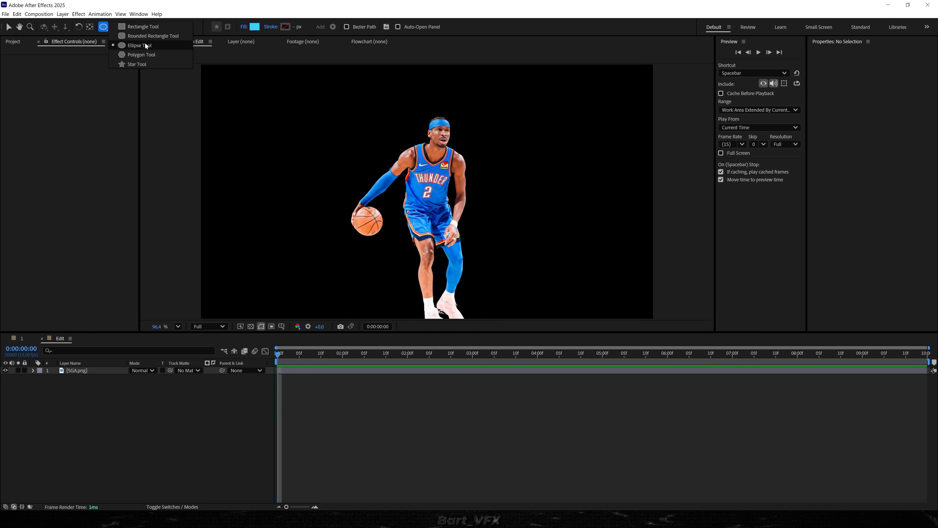
pyautogui.click(144, 43)
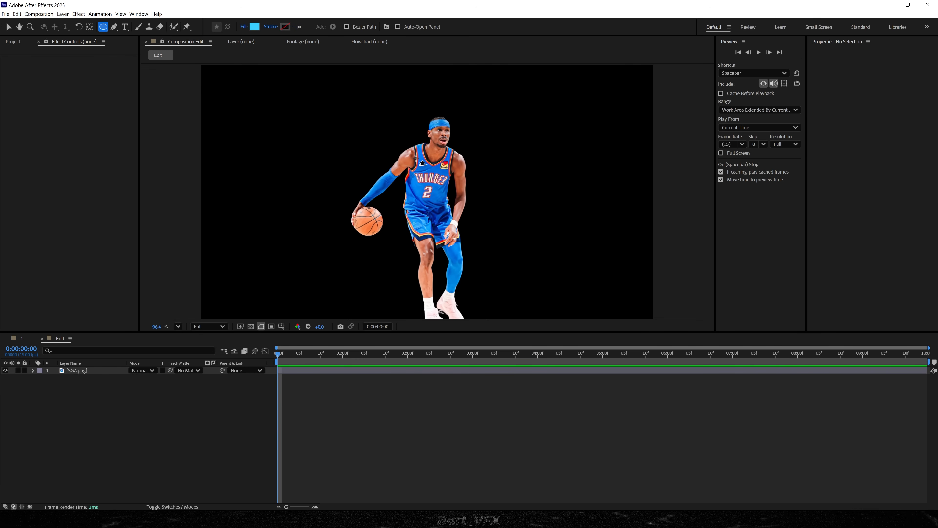
pyautogui.moveTo(415, 159); pyautogui.dragTo(453, 183)
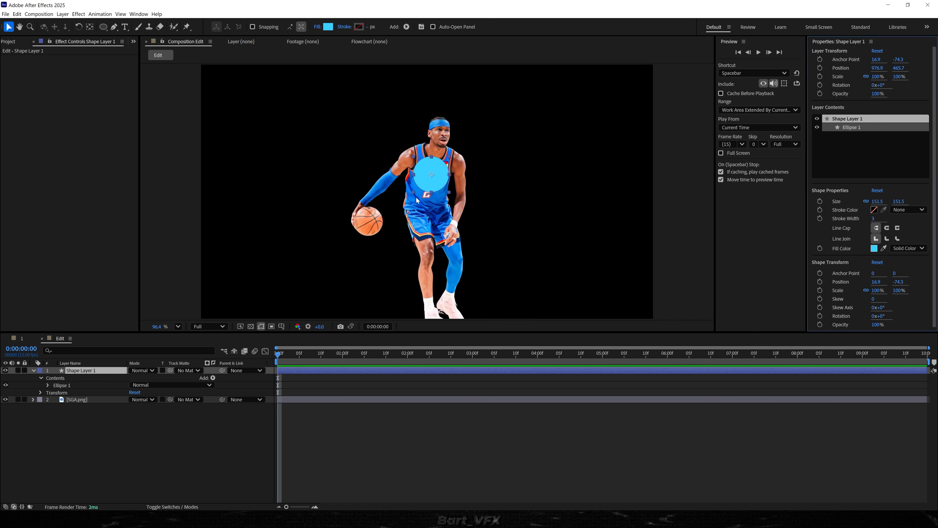
pyautogui.click(874, 249)
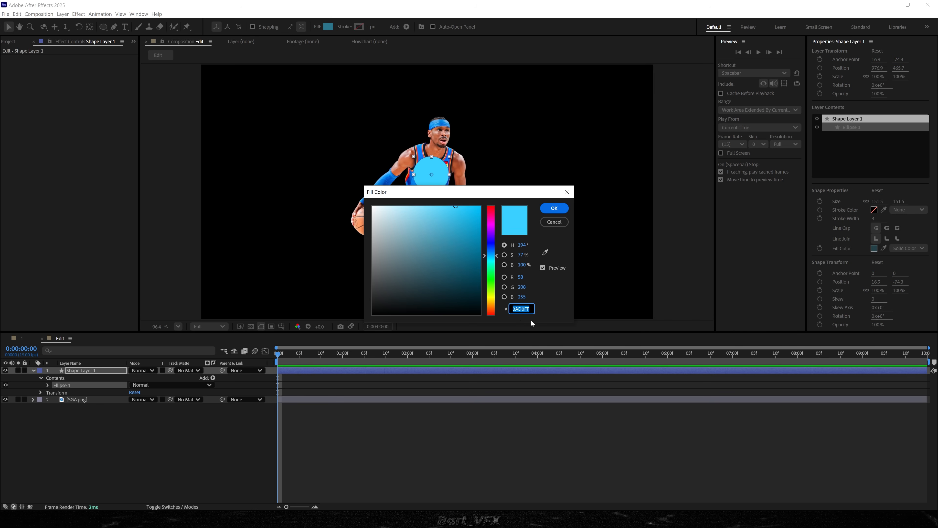
pyautogui.click(553, 209)
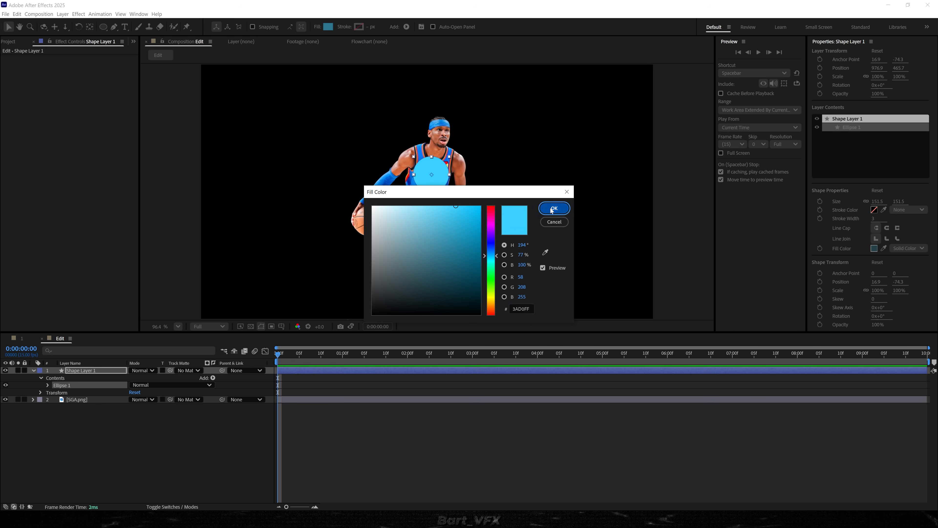
# - Rename the circle's shape layer to Glow
pyautogui.click(208, 479)
pyautogui.click(92, 371)
pyautogui.press('Return')
pyautogui.write('Glow')
pyautogui.press('Return')
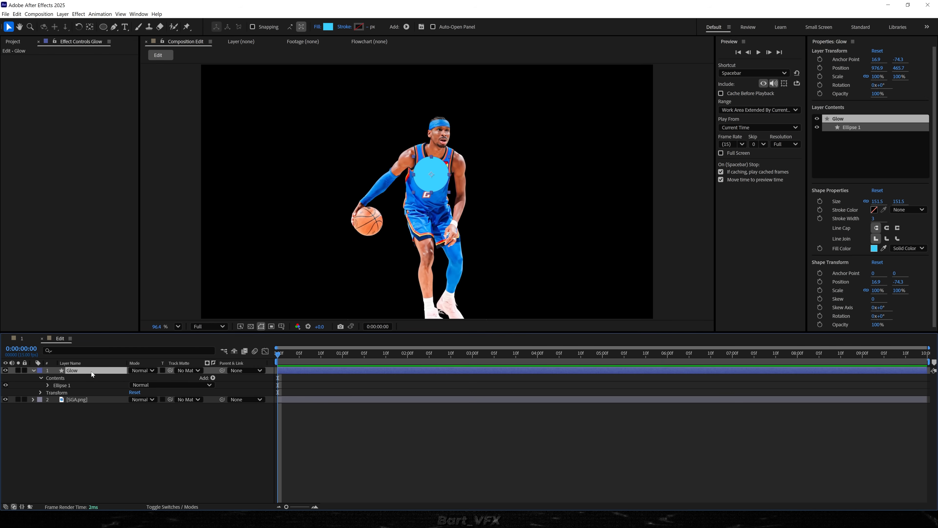
# - Apply CC Radial Fast Blur to the Glow layer with Amount 99 and Zoom set to Brightest
pyautogui.hotkey('ctrl', 'space')
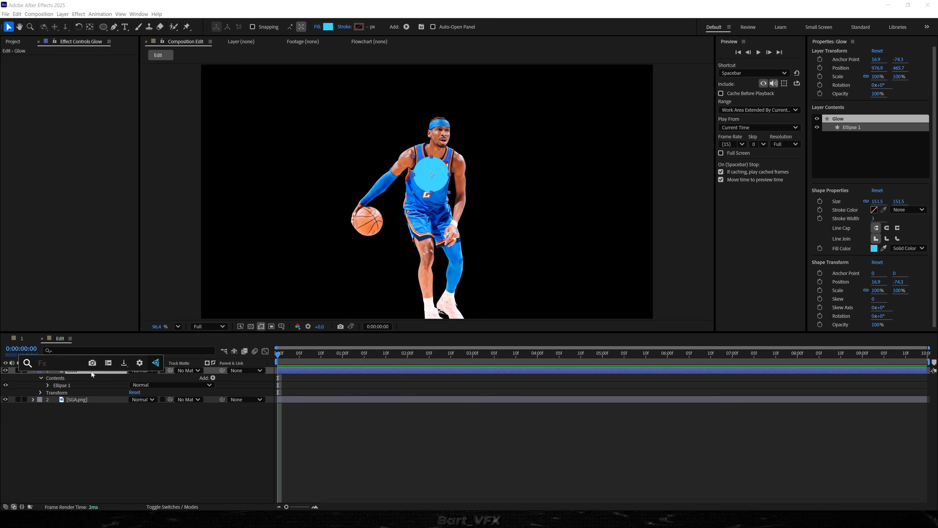
pyautogui.write('cc rad')
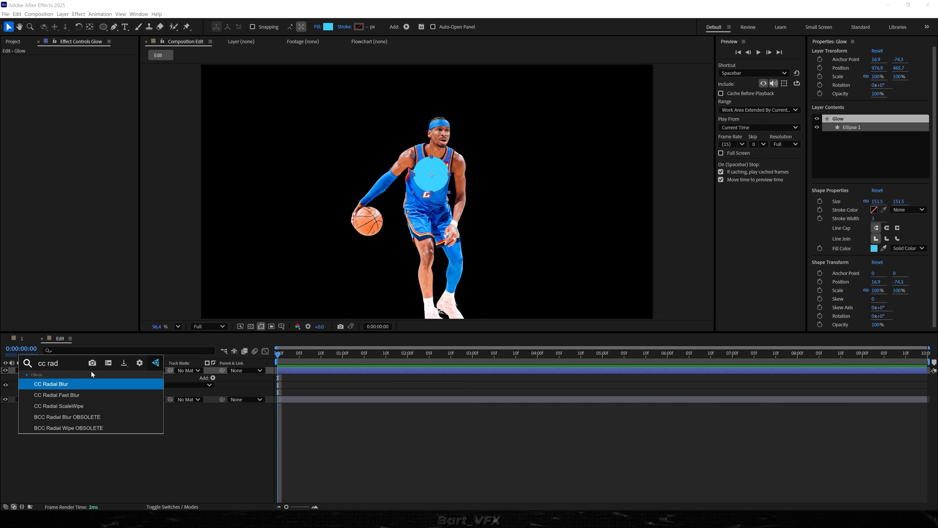
pyautogui.press('Down')
pyautogui.press('Return')
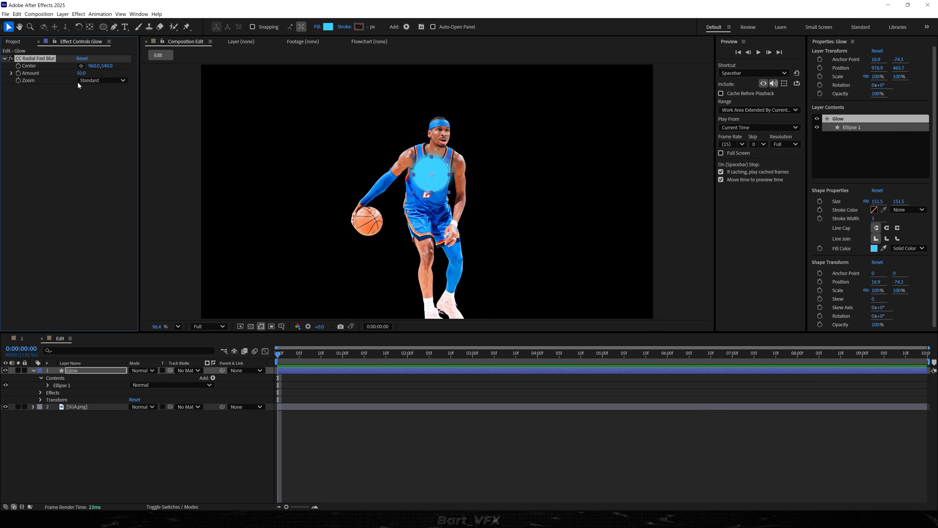
pyautogui.click(82, 73)
pyautogui.write('99')
pyautogui.press('Return')
pyautogui.click(98, 80)
pyautogui.click(97, 96)
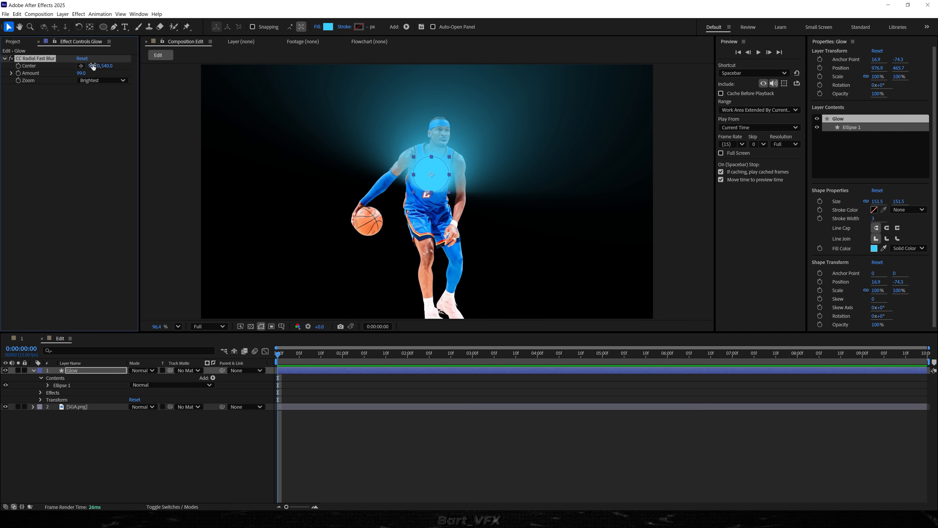
# - Place the blur's center on the middle of the circle and move the Glow layer below SGA.png
pyautogui.click(81, 66)
pyautogui.click(431, 176)
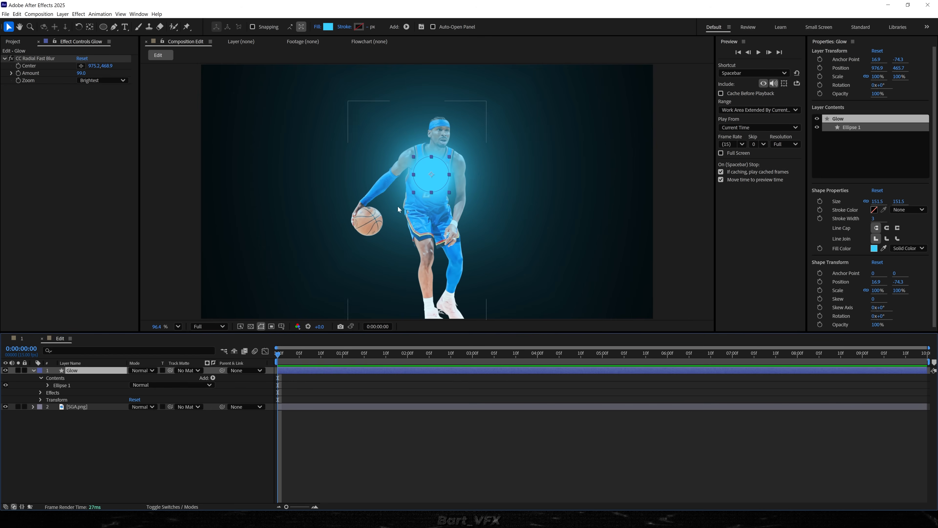
pyautogui.moveTo(75, 370); pyautogui.dragTo(77, 413)
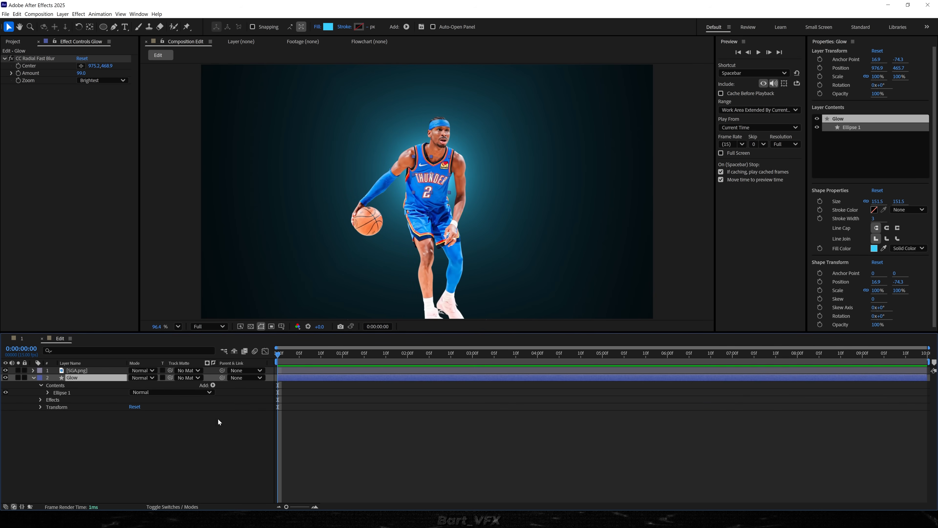
pyautogui.click(403, 432)
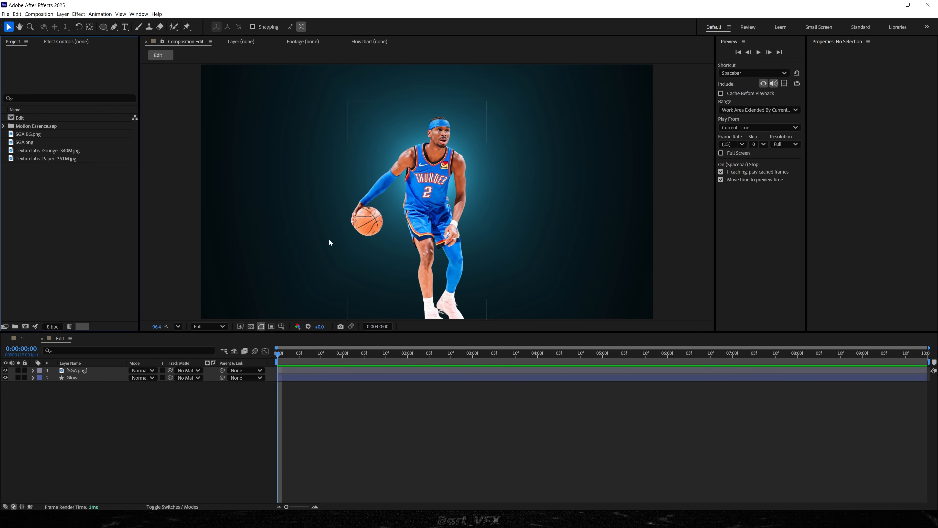
# - Add SGA BG.png beneath the Glow layer and scale it up to about 131.5% so it fills the frame
pyautogui.moveTo(33, 132); pyautogui.dragTo(74, 409)
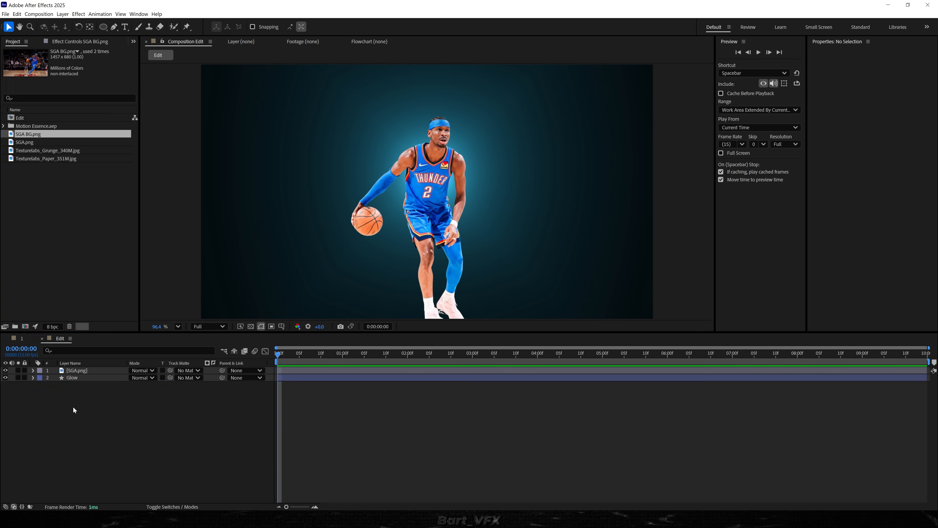
pyautogui.press('s')
pyautogui.moveTo(142, 392); pyautogui.dragTo(284, 398)
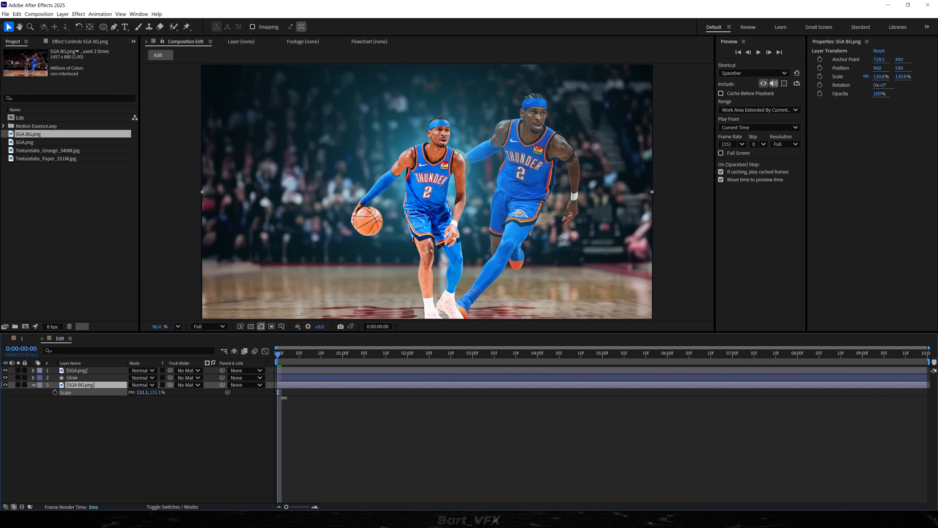
pyautogui.press('s')
pyautogui.click(285, 401)
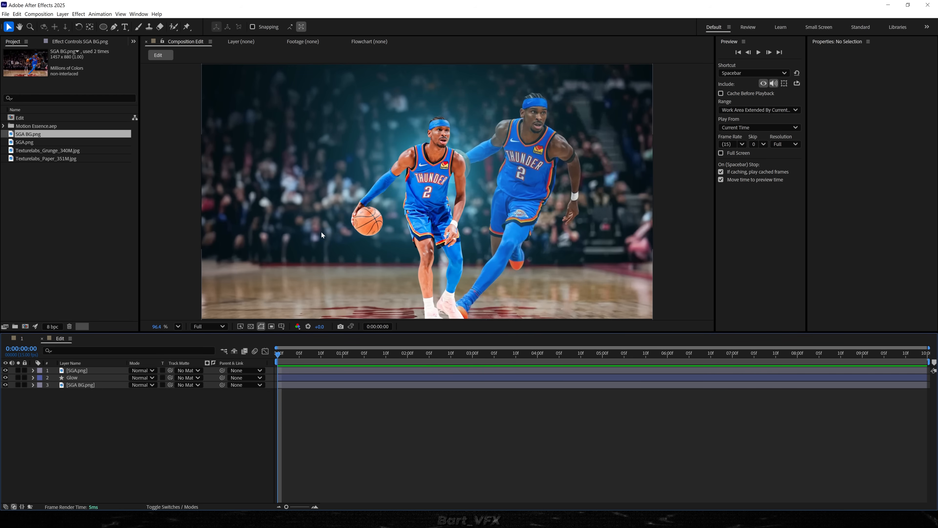
# - Apply the Tint effect to the SGA BG.png layer and set Map White To to 00BAFF
pyautogui.click(89, 385)
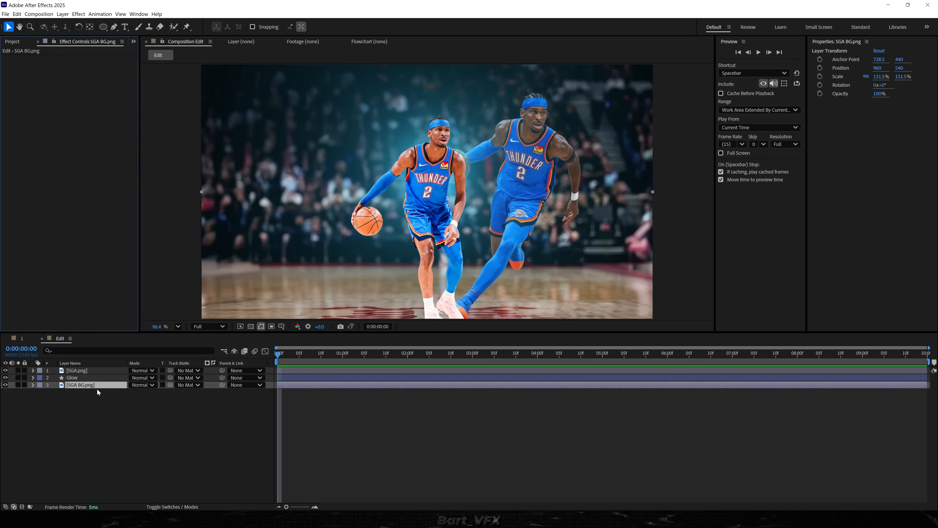
pyautogui.hotkey('ctrl', 'space')
pyautogui.write('tint')
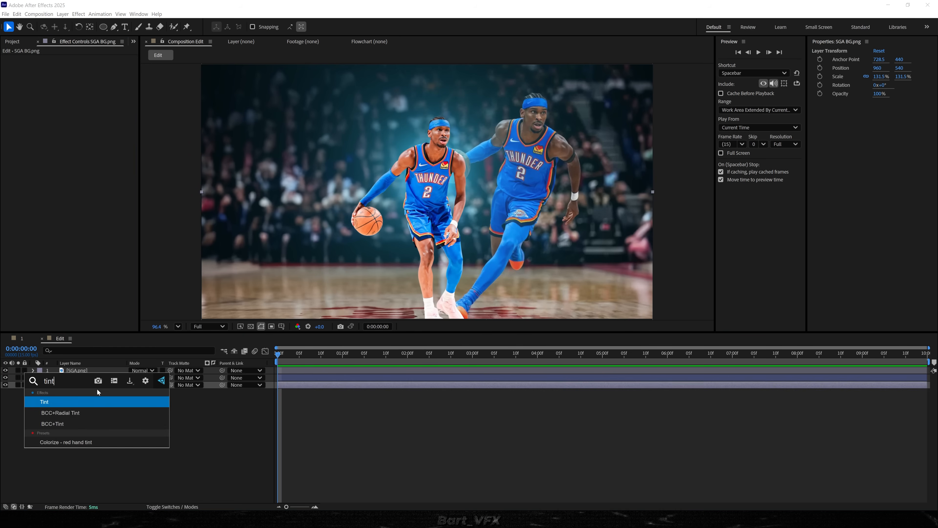
pyautogui.press('Return')
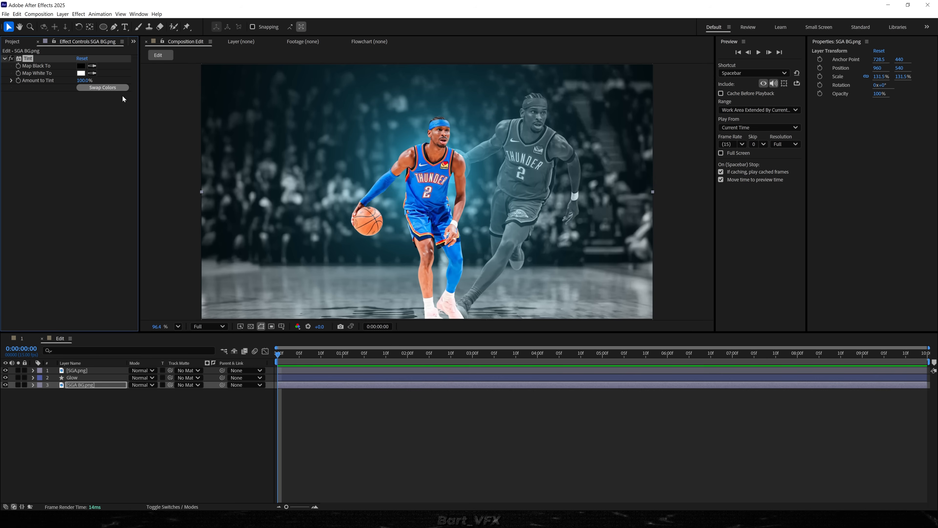
pyautogui.click(85, 73)
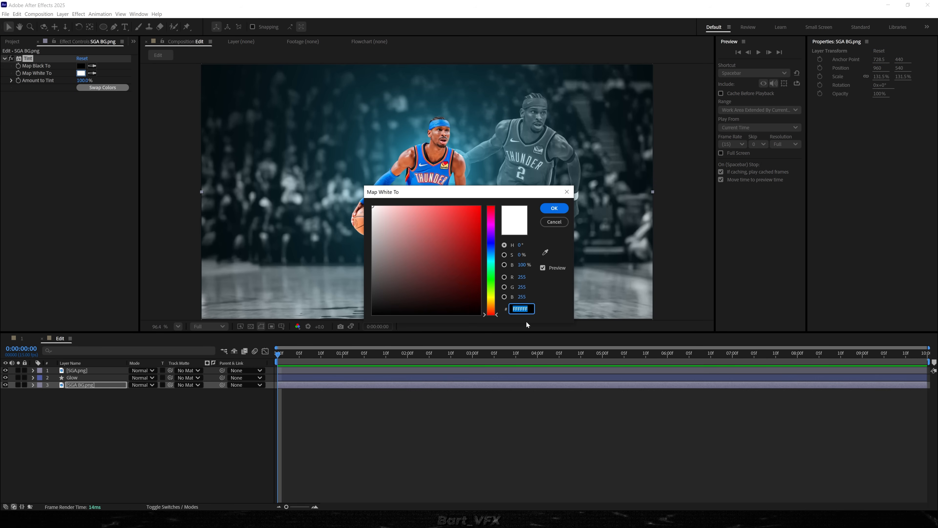
pyautogui.write('00BAFF')
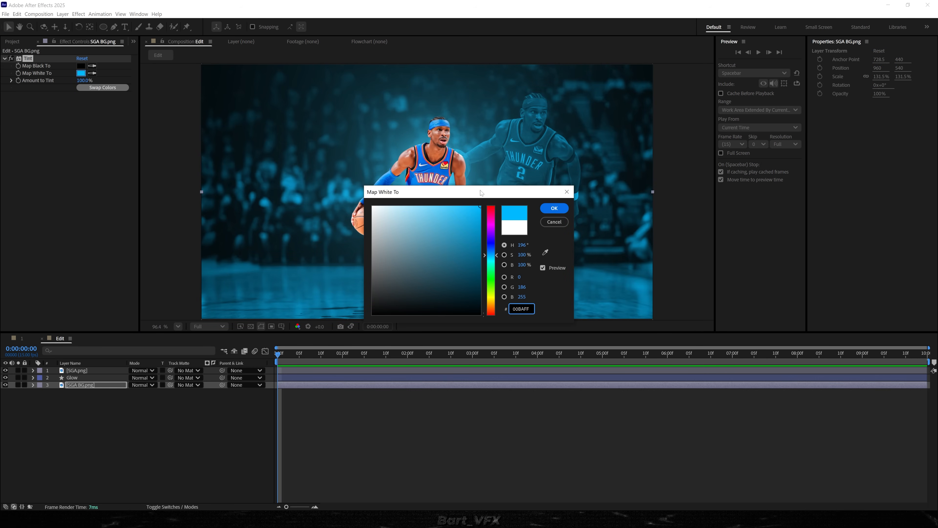
pyautogui.click(554, 208)
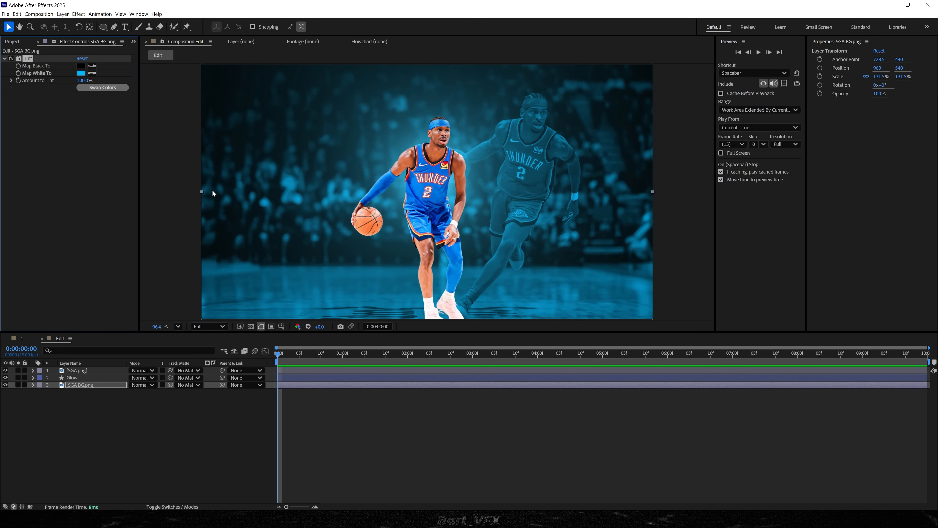
# - Add the Exposure effect to the SGA BG.png layer and set its master Exposure to -4.75
pyautogui.hotkey('ctrl', 'space')
pyautogui.write('exp')
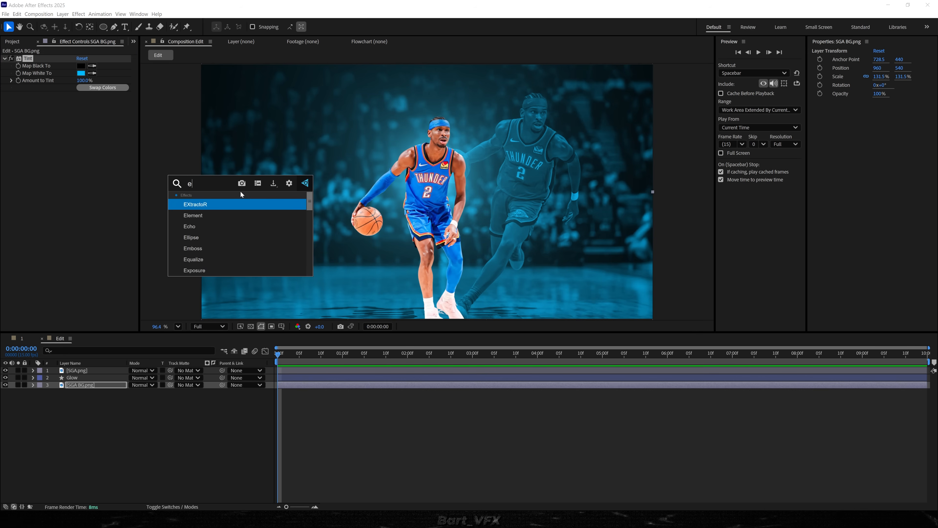
pyautogui.press('Return')
pyautogui.click(82, 116)
pyautogui.write('-4')
pyautogui.write('.75')
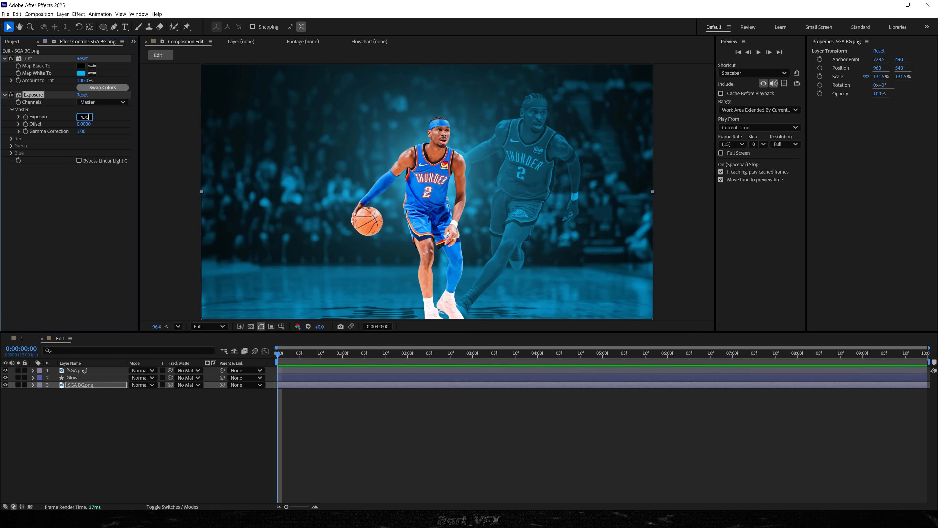
pyautogui.press('Return')
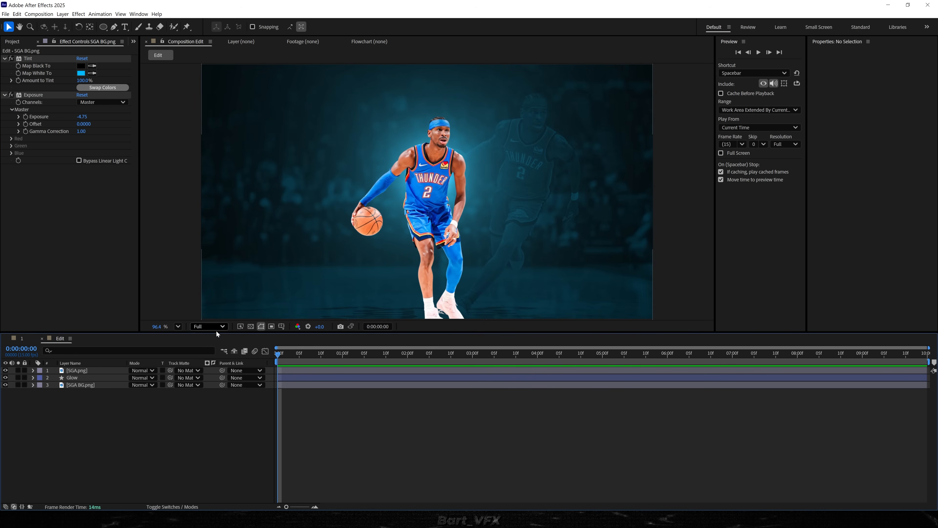
pyautogui.click(5, 385)
pyautogui.click(5, 385)
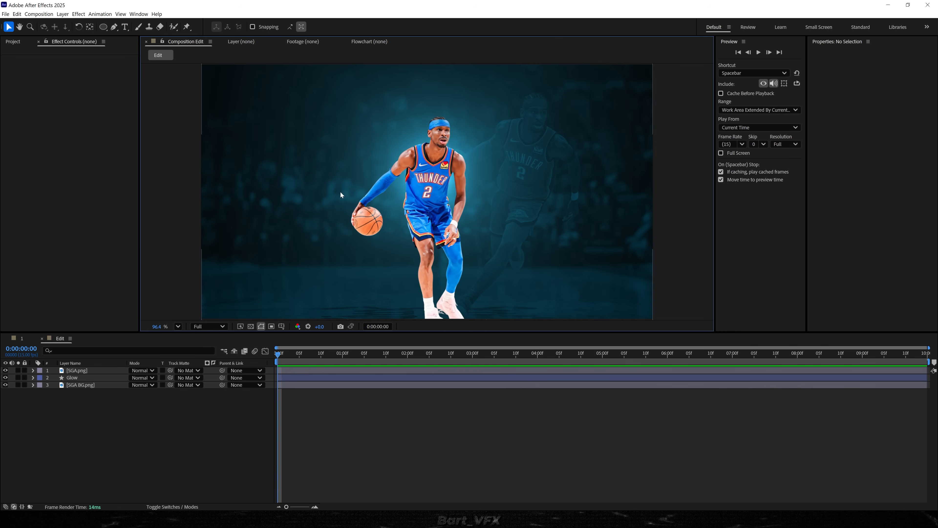
pyautogui.scroll(3, 345, 191)
pyautogui.moveTo(405, 133); pyautogui.dragTo(287, 186)
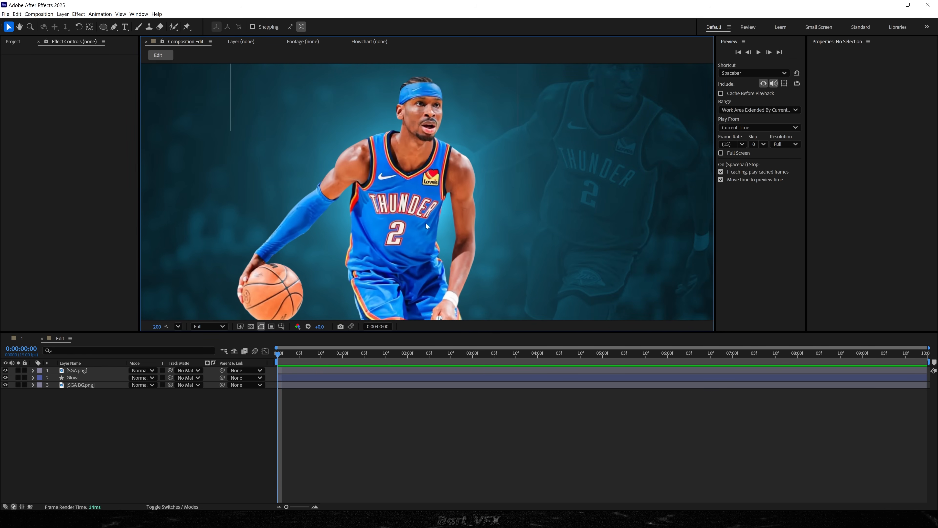
pyautogui.hotkey('shift', '/')
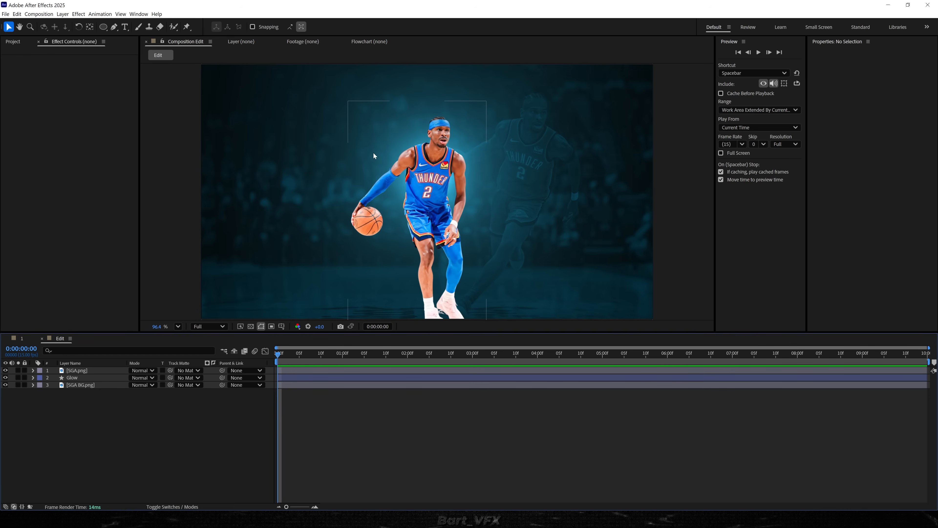
# - Create a black 1920 x 1080 px solid layer named Grid
pyautogui.rightClick(109, 410)
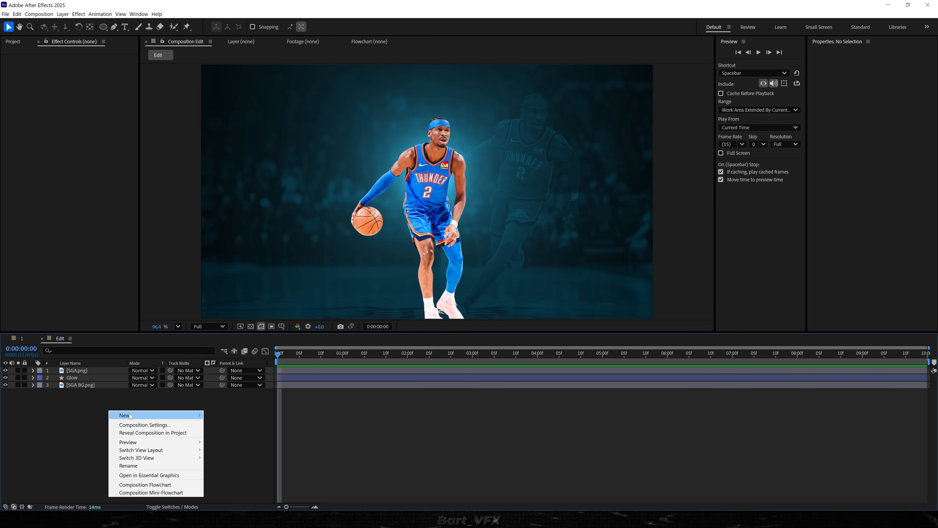
pyautogui.moveTo(130, 416)
pyautogui.click(220, 432)
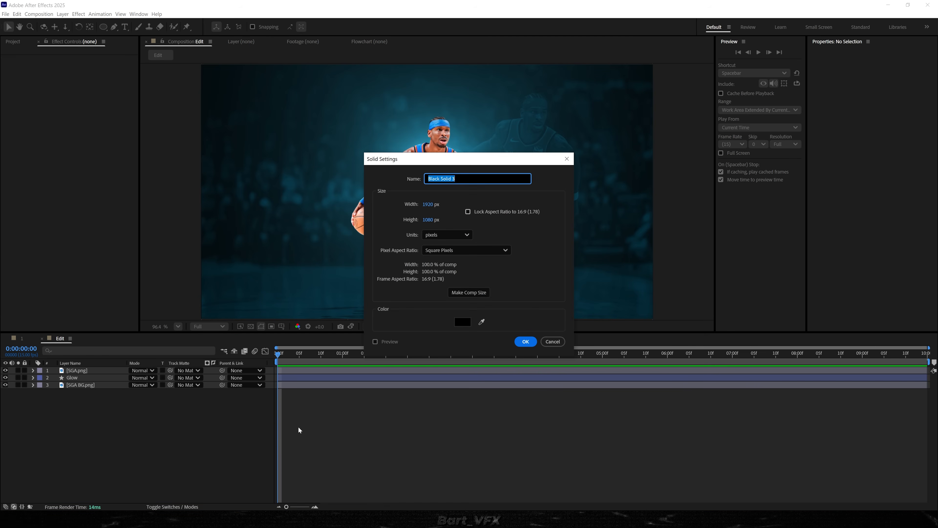
pyautogui.write('Grid')
pyautogui.click(526, 341)
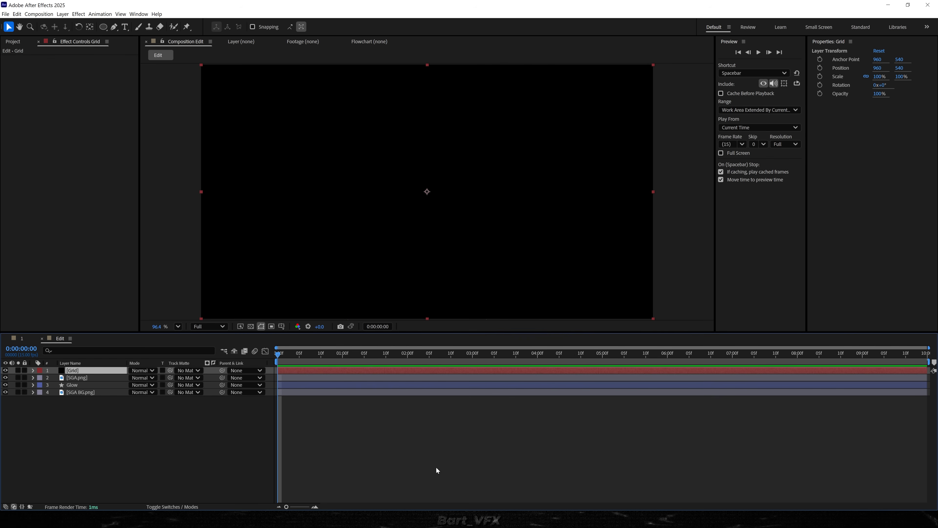
# - Apply the Grid effect to the Grid layer and set its color to 46DEFF
pyautogui.hotkey('ctrl', 'space')
pyautogui.write('grid')
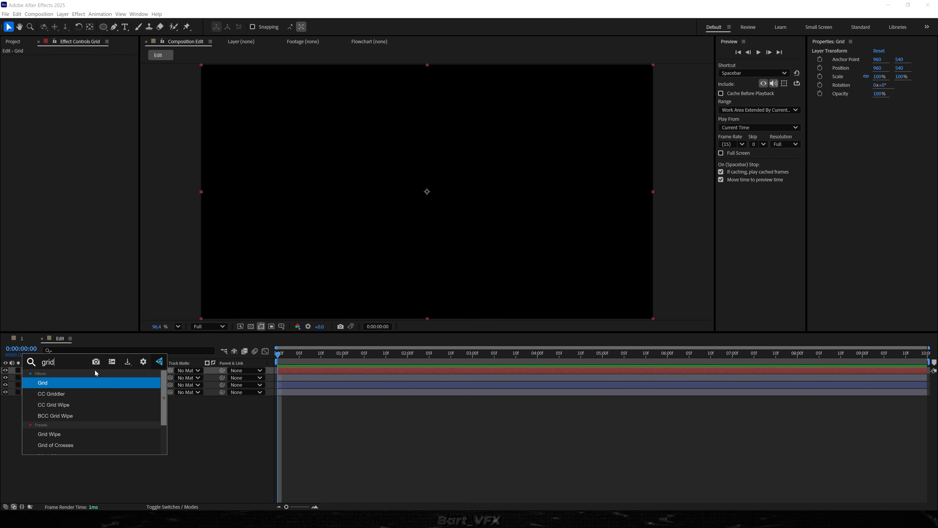
pyautogui.press('Return')
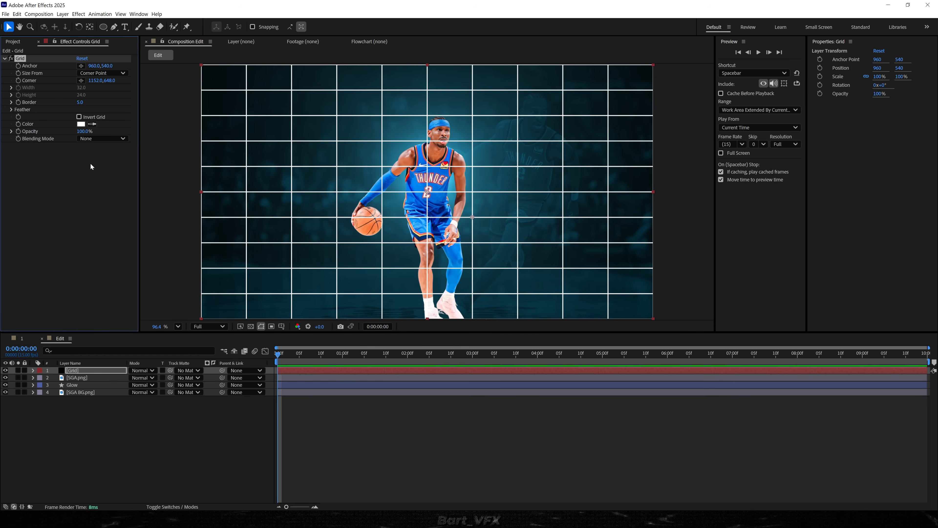
pyautogui.click(81, 124)
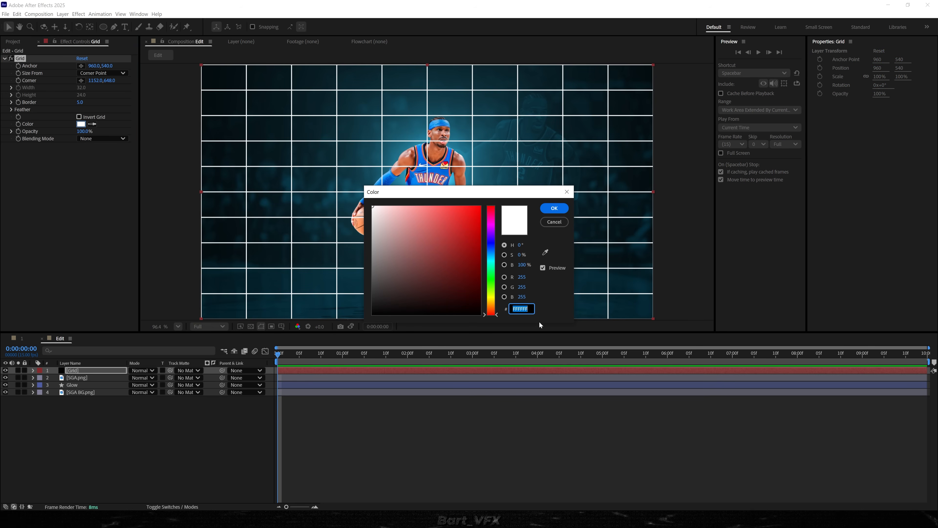
pyautogui.write('46DEFF')
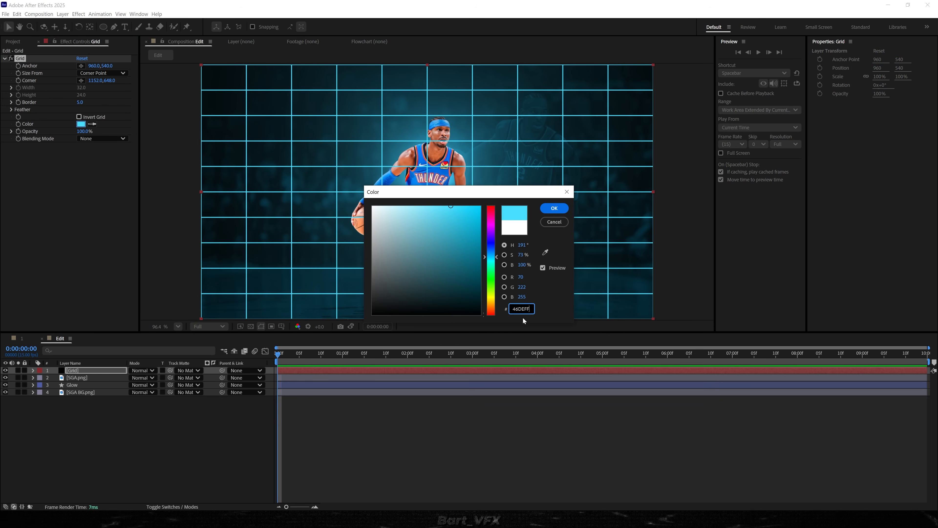
pyautogui.click(551, 210)
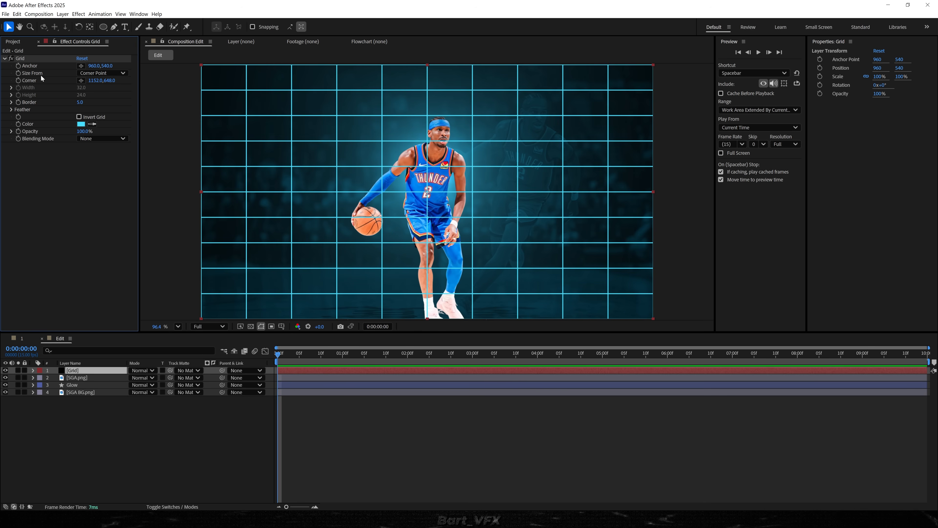
# - Size the Grid effect from the Width Slider, with a Width of 110 and a Border of 2.5
pyautogui.click(111, 76)
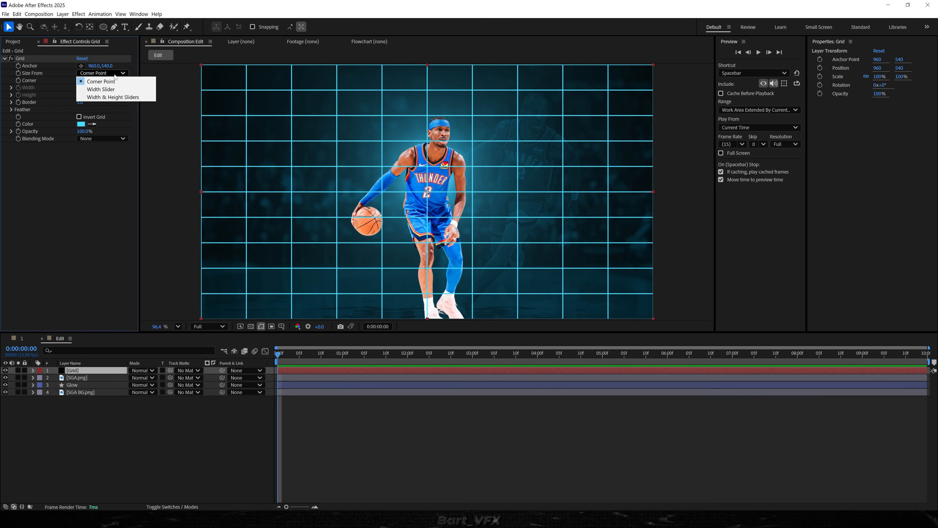
pyautogui.click(119, 91)
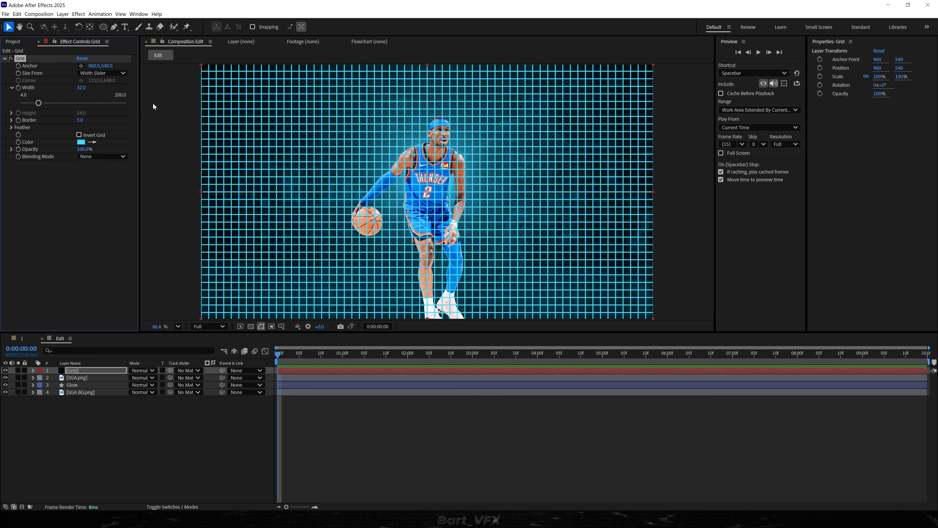
pyautogui.moveTo(81, 87)
pyautogui.mouseDown()
pyautogui.moveTo(107, 90)
pyautogui.moveTo(85, 97)
pyautogui.mouseUp()
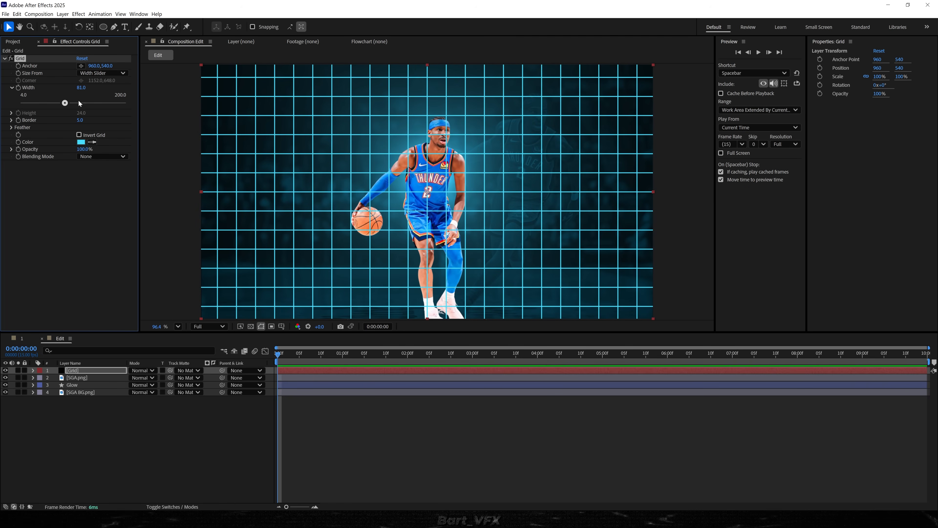
pyautogui.click(82, 89)
pyautogui.write('110')
pyautogui.press('Return')
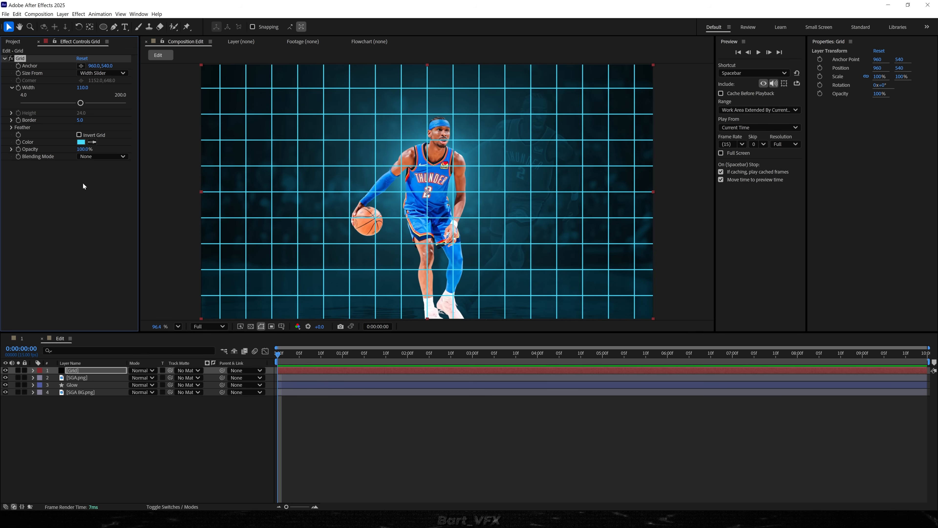
pyautogui.click(82, 121)
pyautogui.write('2.5')
pyautogui.press('Return')
# - Move the Grid layer beneath the Glow layer and pre-compose it as Grid
pyautogui.click(77, 370)
pyautogui.moveTo(86, 370); pyautogui.dragTo(84, 388)
pyautogui.click(75, 387)
pyautogui.rightClick(94, 389)
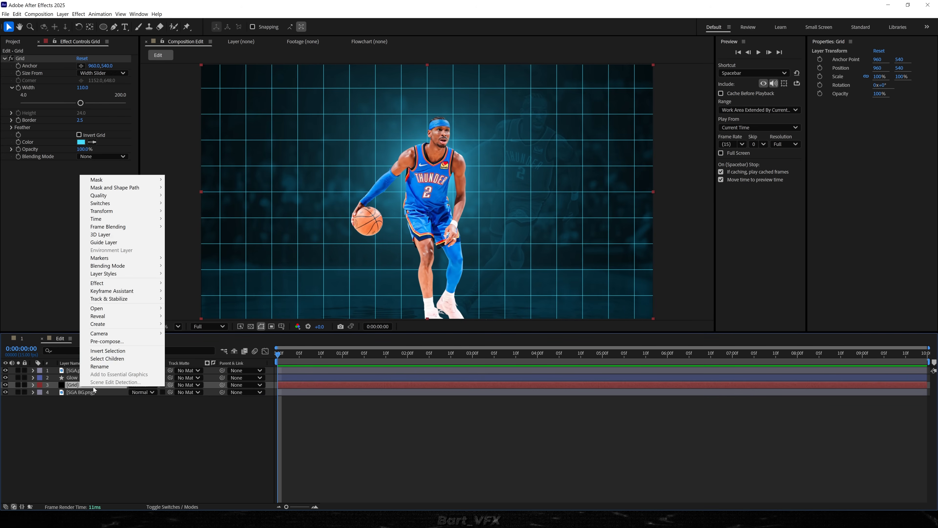
pyautogui.click(112, 343)
pyautogui.write('Grid')
pyautogui.press('Return')
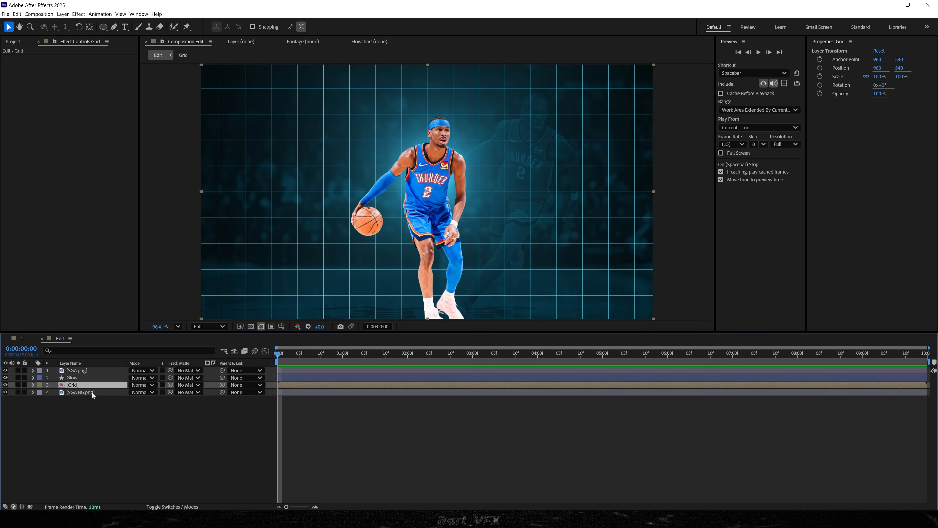
# - Draw a wide elliptical mask around the player on the Grid precomp and set its Mask Feather to 180 pixels
pyautogui.moveTo(108, 29); pyautogui.dragTo(139, 47)
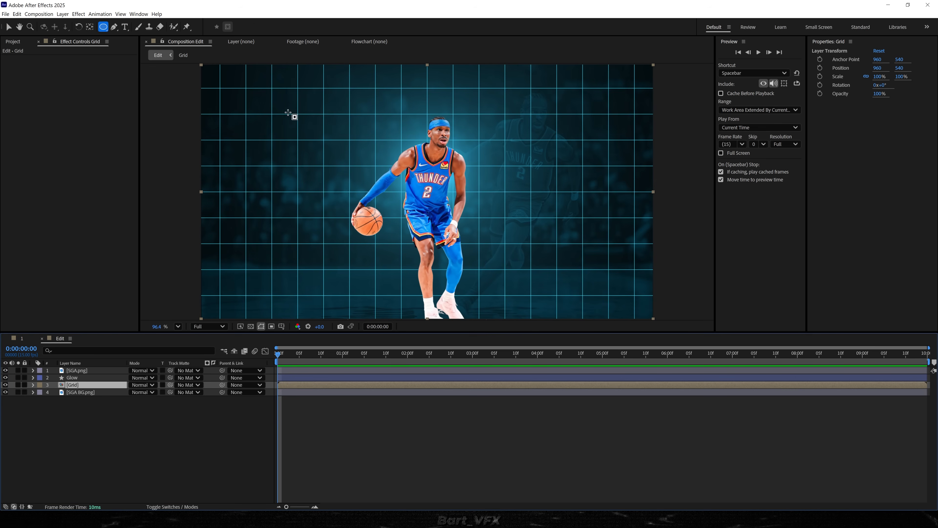
pyautogui.moveTo(268, 116); pyautogui.dragTo(595, 278)
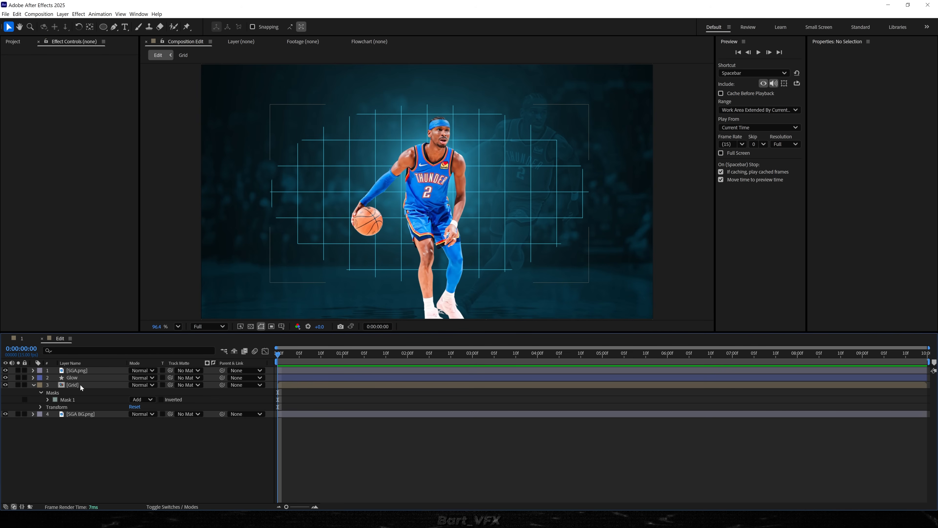
pyautogui.click(80, 386)
pyautogui.press('f')
pyautogui.click(148, 400)
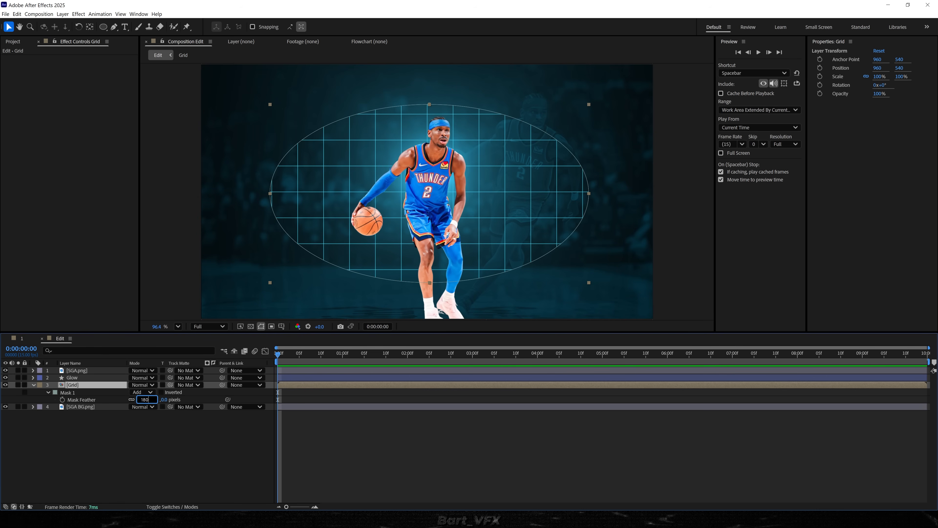
pyautogui.click(117, 452)
pyautogui.click(139, 392)
pyautogui.click(141, 402)
pyautogui.hotkey('ctrl', 'z')
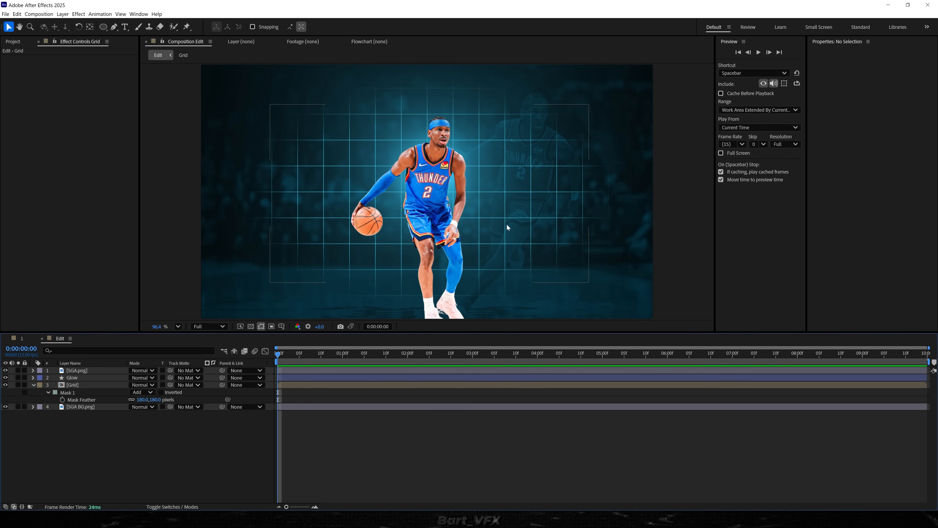
pyautogui.press('u')
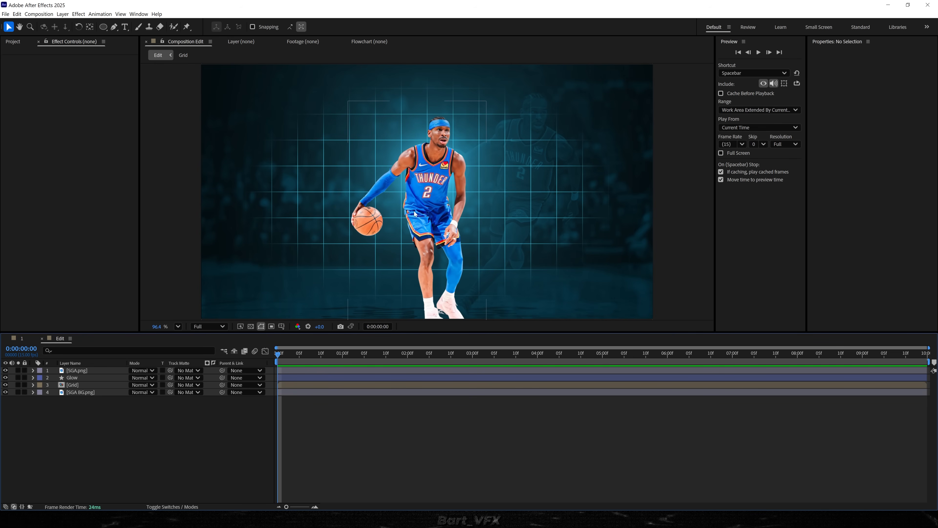
# - Apply Lumetri Color to the SGA.png layer and shift its Shadows and Midtones color wheels slightly towards blue
pyautogui.click(410, 229)
pyautogui.hotkey('ctrl', 'space')
pyautogui.write('umet')
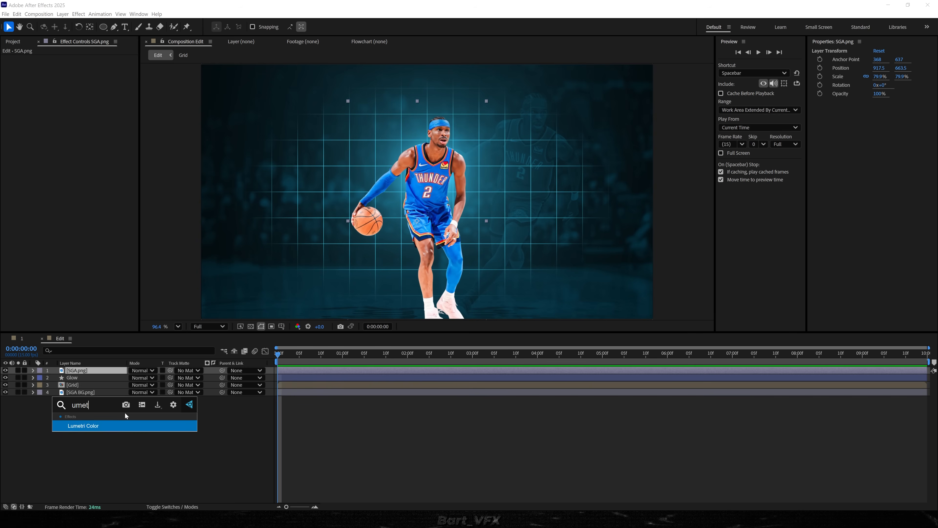
pyautogui.press('Return')
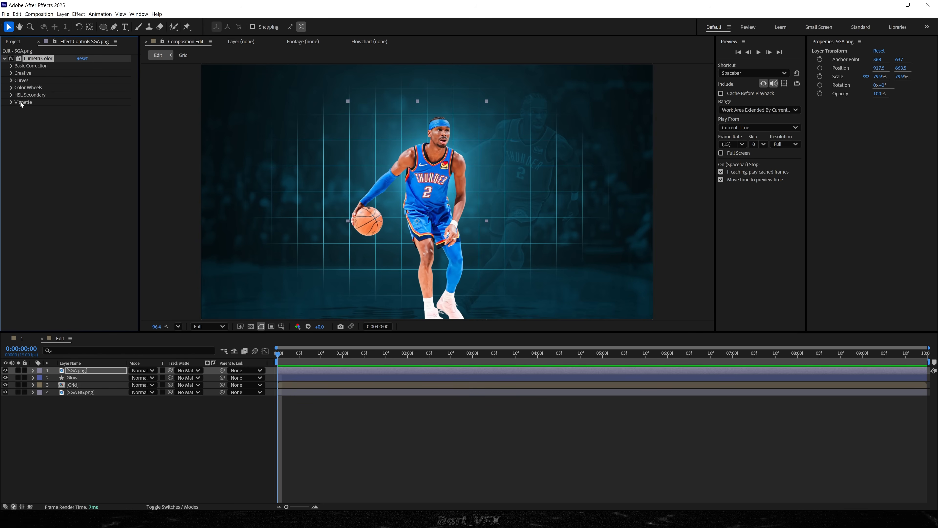
pyautogui.click(11, 89)
pyautogui.moveTo(54, 181); pyautogui.dragTo(56, 185)
pyautogui.moveTo(82, 134); pyautogui.dragTo(84, 135)
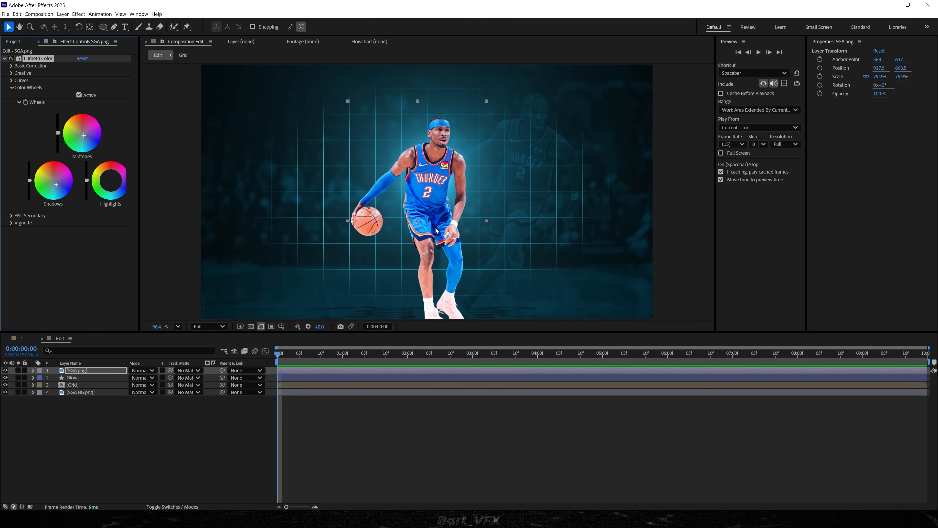
# - Compare the player up close with the Lumetri Color effect switched off and on
pyautogui.click(10, 59)
pyautogui.scroll(4, 425, 167)
pyautogui.scroll(-1, 426, 178)
pyautogui.click(11, 60)
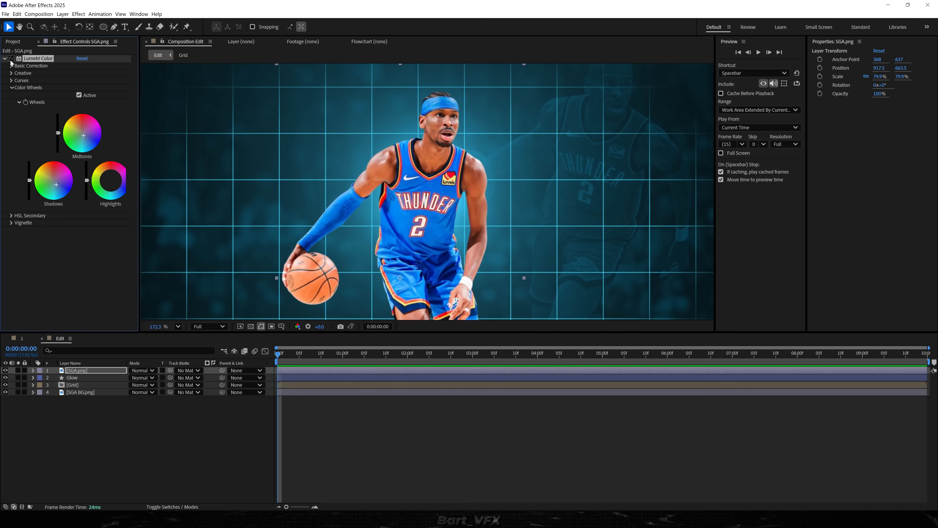
pyautogui.click(385, 468)
pyautogui.hotkey('shift', '/')
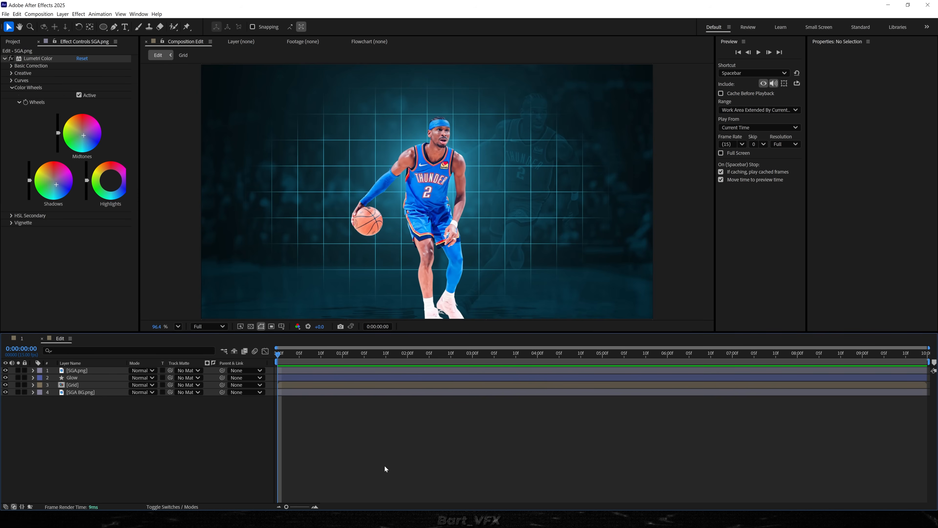
# - In the SGA.png layer's Lumetri Color basic correction, set Saturation to 145 and Highlights to 25
pyautogui.click(406, 215)
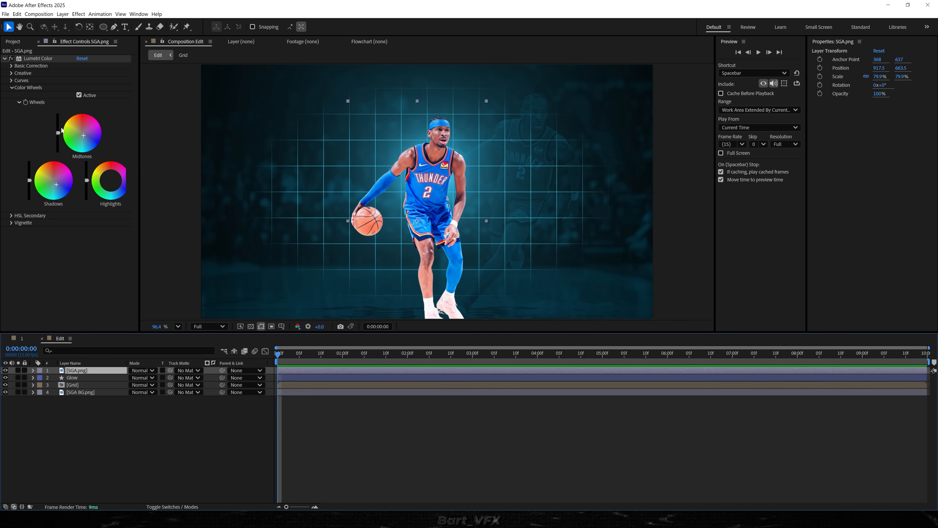
pyautogui.click(11, 66)
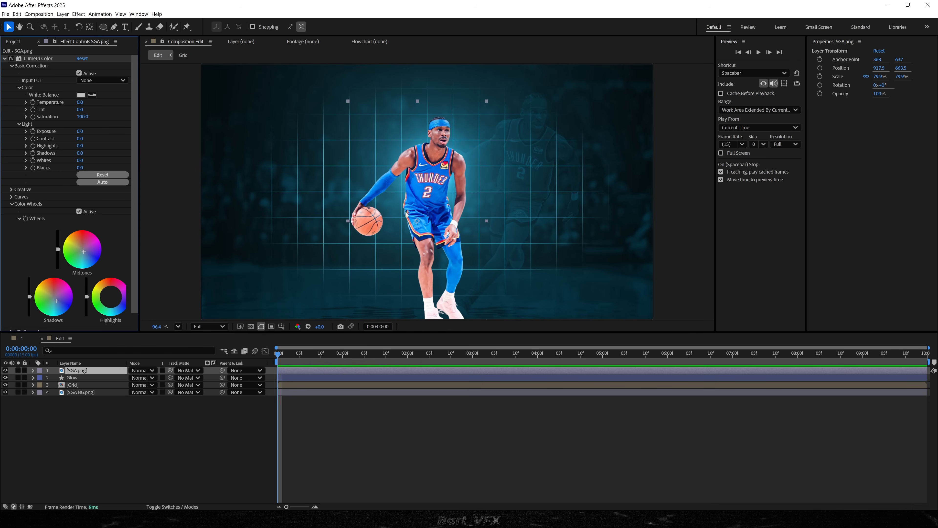
pyautogui.click(81, 117)
pyautogui.write('145')
pyautogui.press('Return')
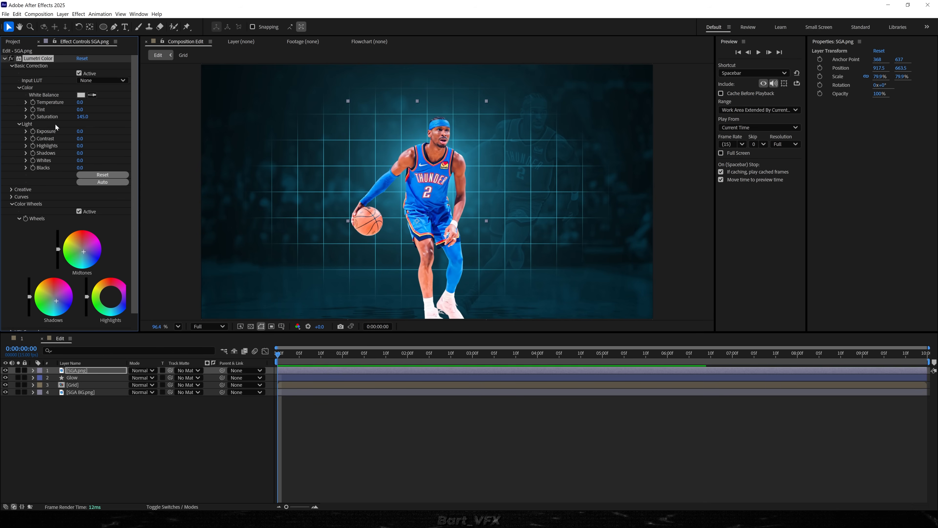
pyautogui.click(80, 146)
pyautogui.write('0')
pyautogui.press('Return')
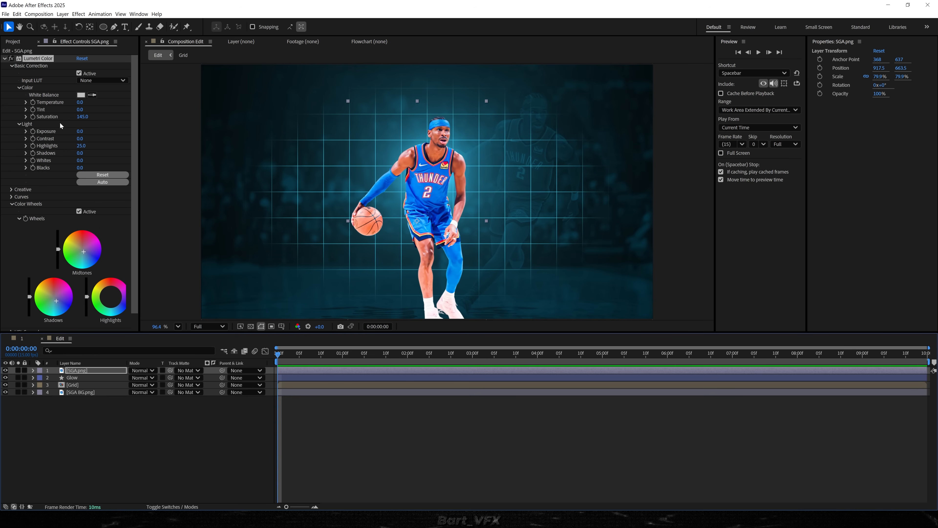
pyautogui.hotkey('ctrl', 'shift', 'a')
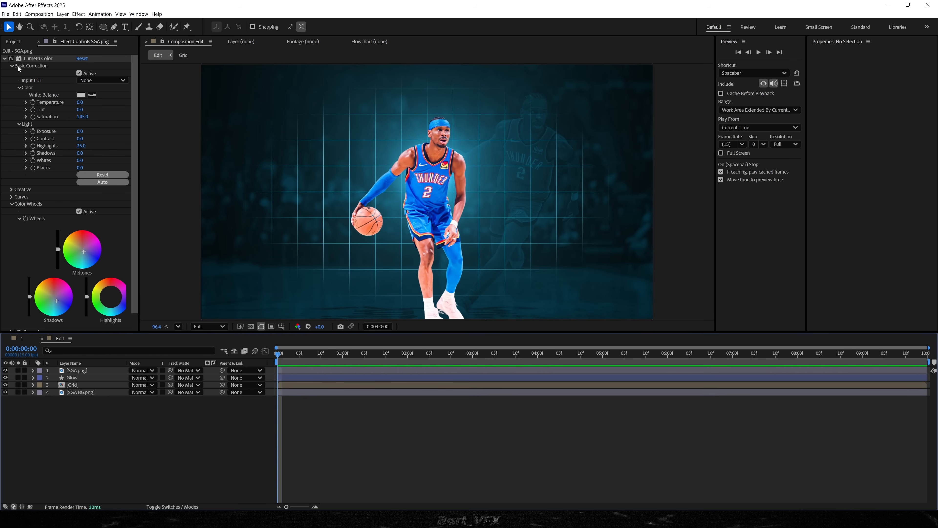
pyautogui.click(12, 65)
pyautogui.click(12, 87)
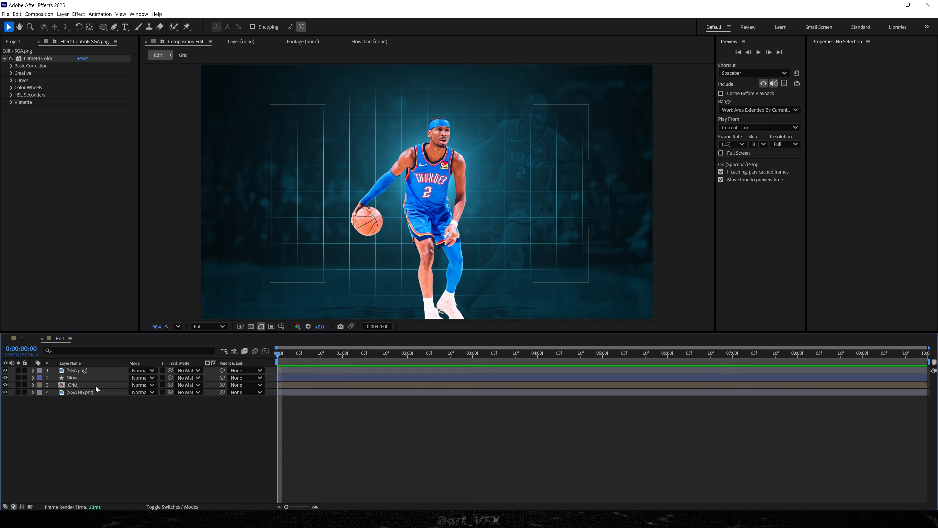
# - Duplicate the SGA.png layer and rename the copy SGA Blur
pyautogui.click(85, 371)
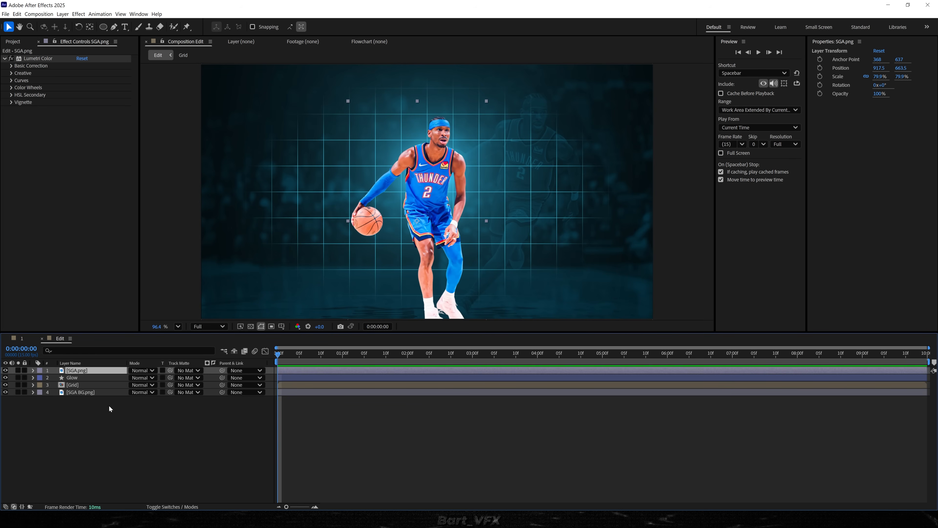
pyautogui.hotkey('ctrl', 'd')
pyautogui.press('Return')
pyautogui.write('S')
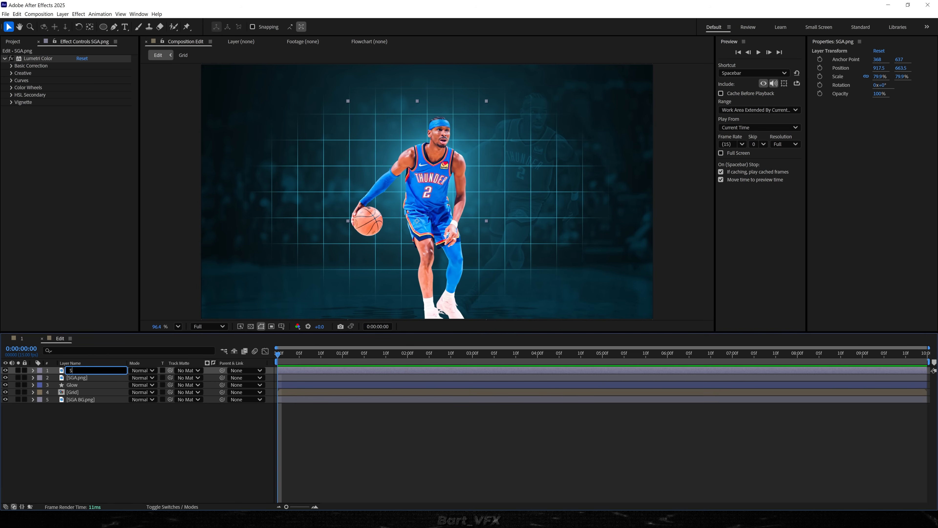
pyautogui.write('GA Blur')
pyautogui.press('Return')
# - Apply Gaussian Blur to the SGA Blur layer and set its Blurriness to 42
pyautogui.hotkey('ctrl', 'space')
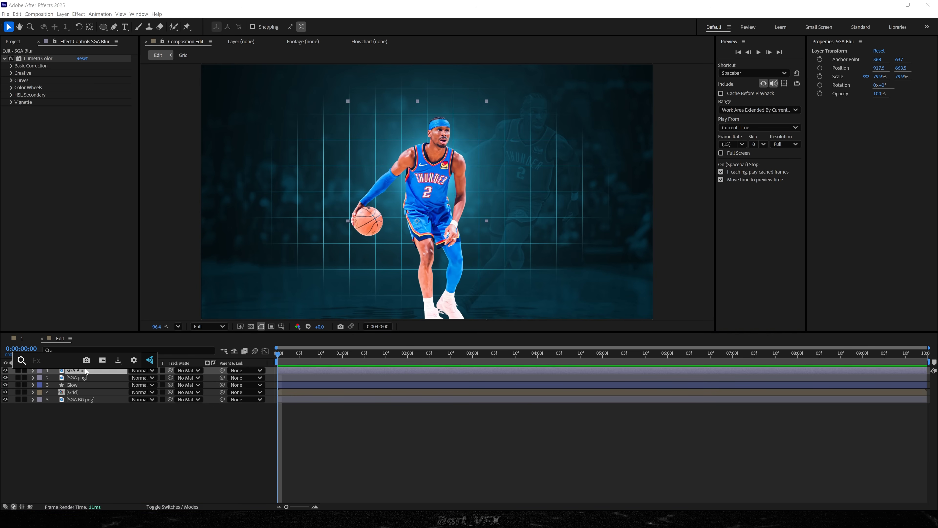
pyautogui.write('ga')
pyautogui.press('Down')
pyautogui.press('Return')
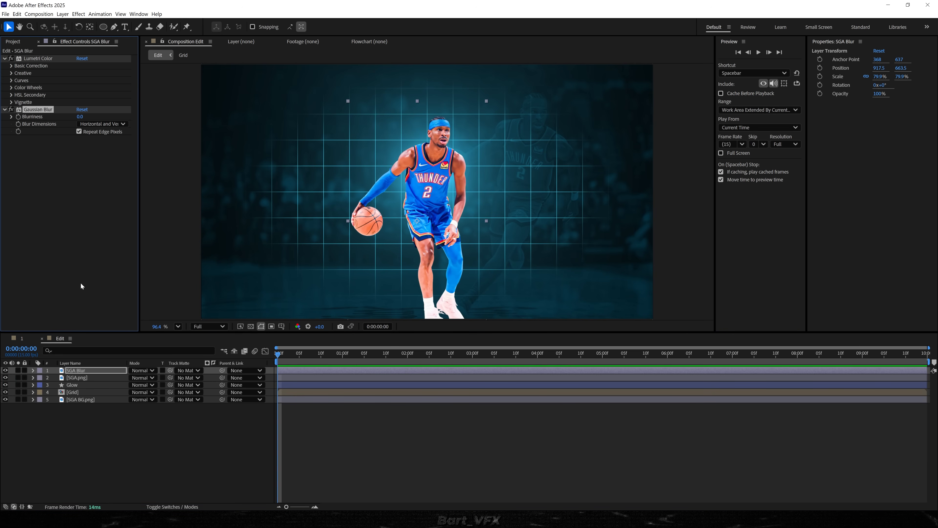
pyautogui.click(80, 116)
pyautogui.write('42')
pyautogui.press('Return')
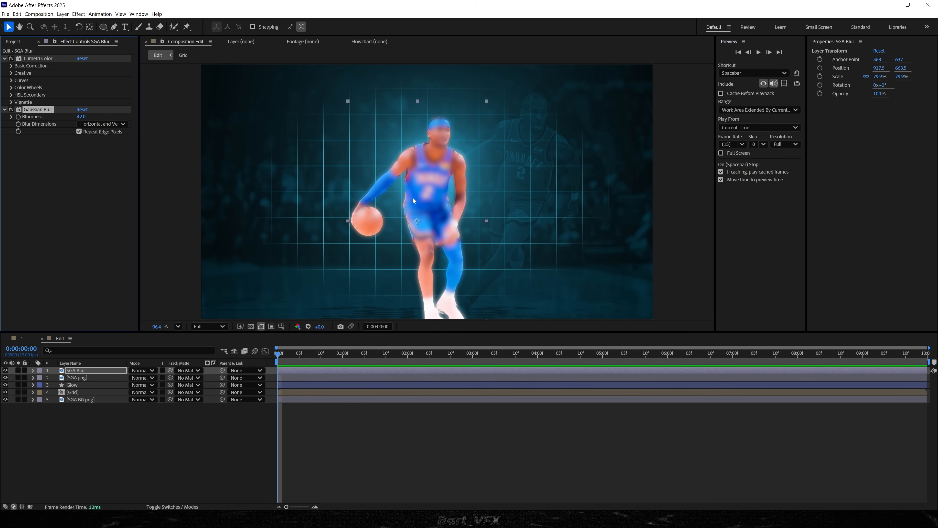
# - Turn off Repeat Edge Pixels for the SGA Blur layer's Gaussian Blur
pyautogui.scroll(3, 420, 186)
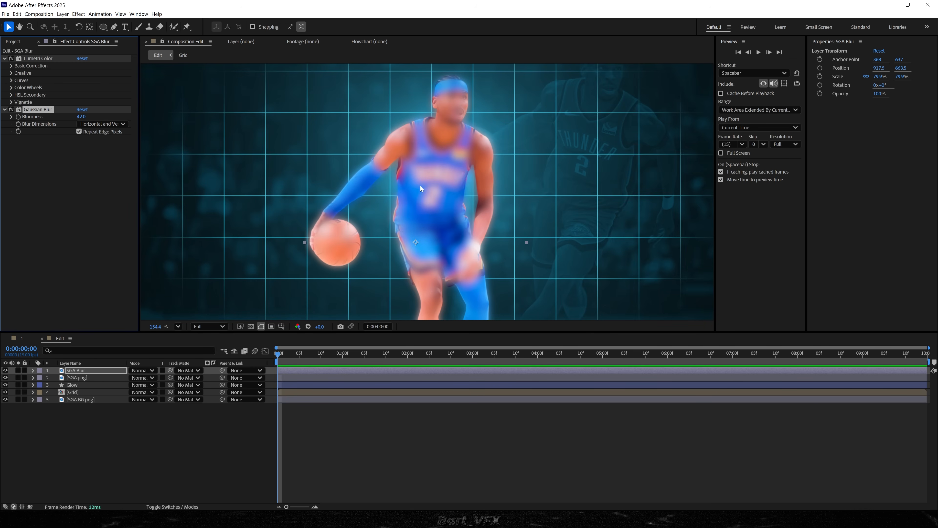
pyautogui.click(76, 130)
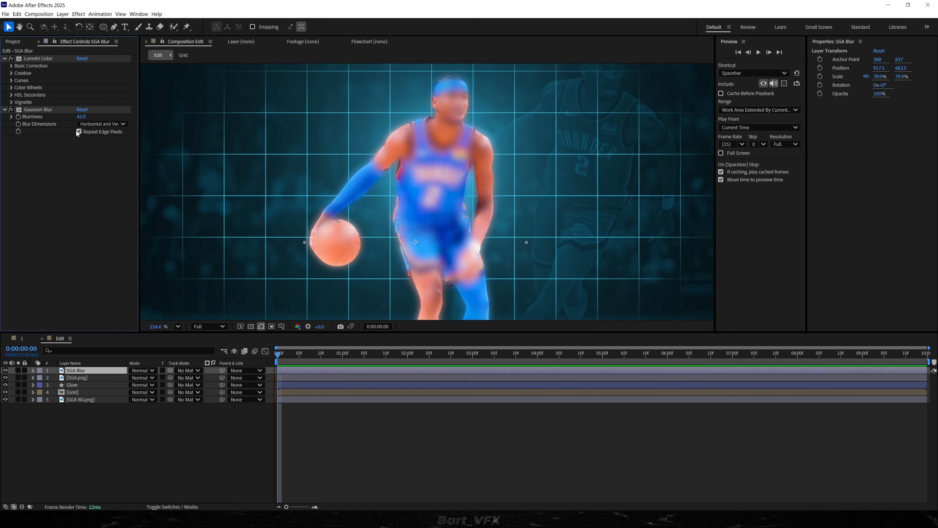
pyautogui.click(78, 132)
pyautogui.click(101, 372)
pyautogui.hotkey('shift', '/')
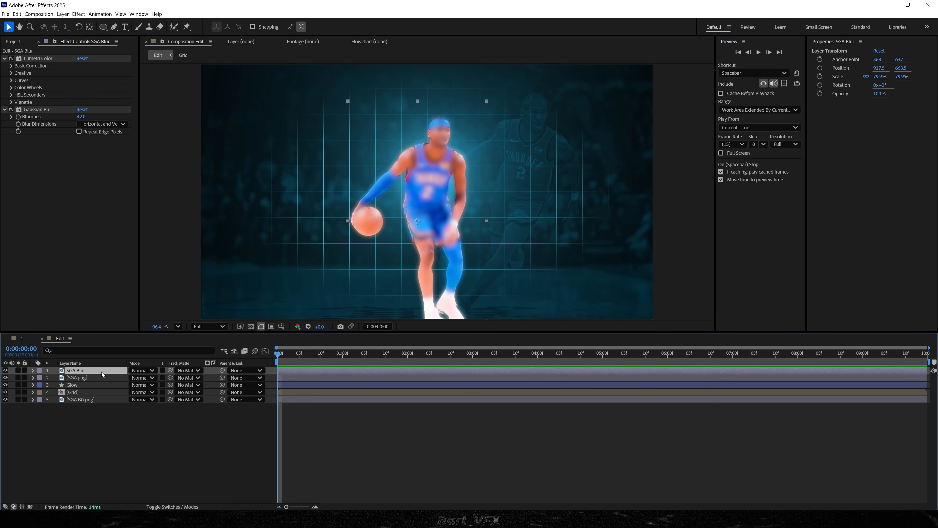
# - Set the SGA Blur layer's opacity to 23% and its blending mode to Add, and compare the image with the layer hidden and shown
pyautogui.press('t')
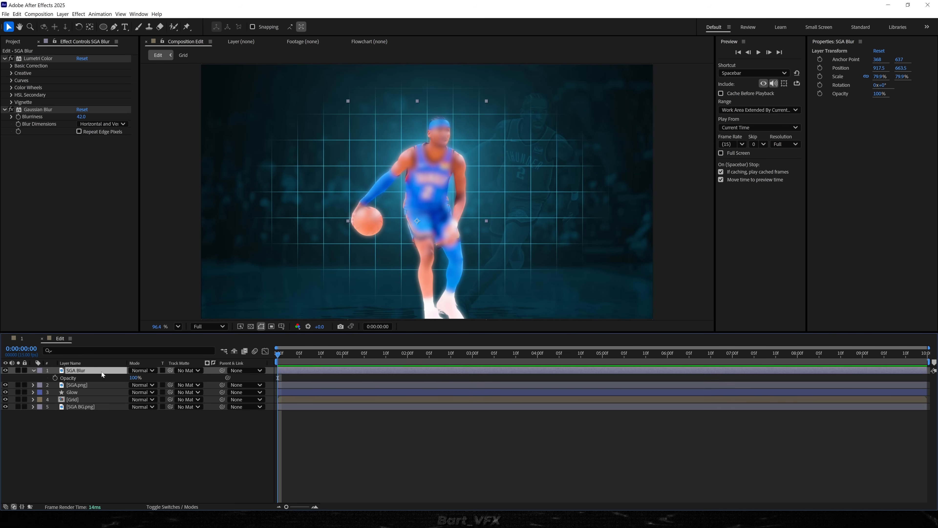
pyautogui.click(135, 377)
pyautogui.write('23')
pyautogui.press('Return')
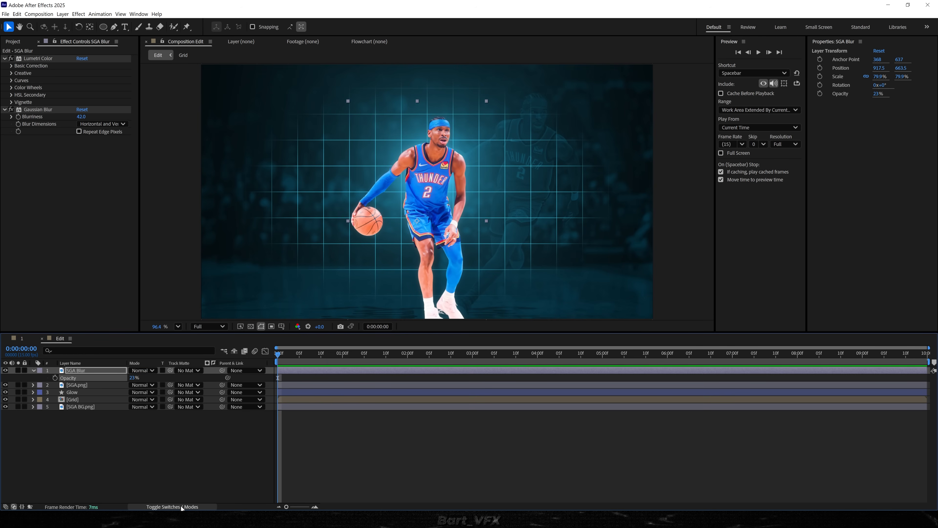
pyautogui.click(147, 371)
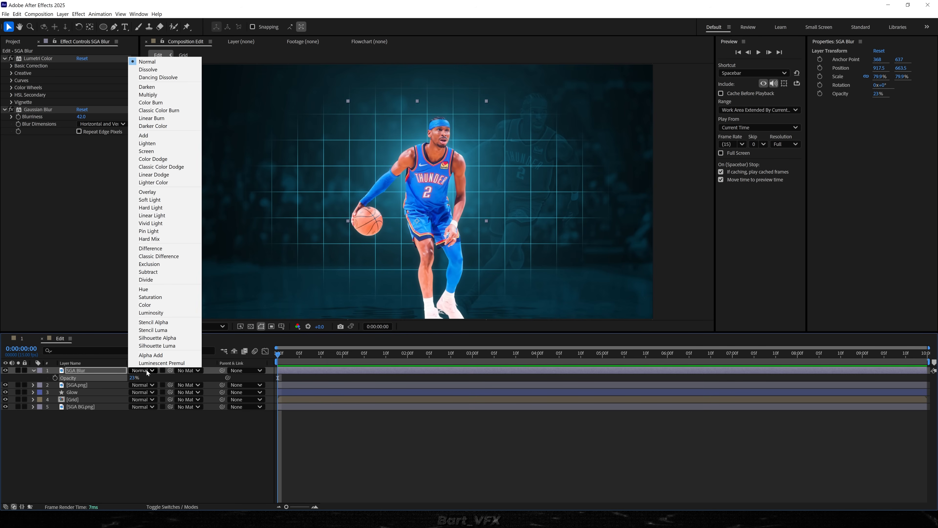
pyautogui.click(153, 136)
pyautogui.click(4, 370)
pyautogui.click(5, 370)
pyautogui.click(5, 370)
pyautogui.click(6, 371)
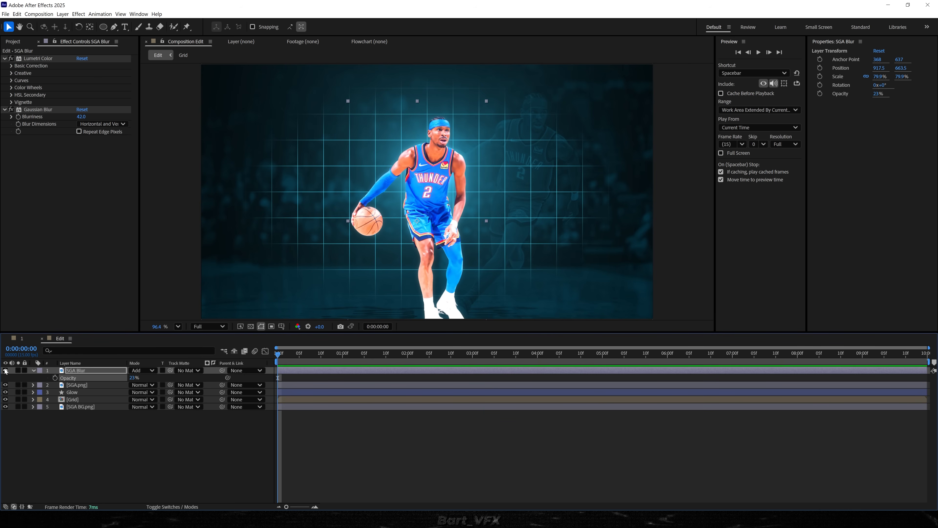
# - Raise the SGA Blur layer's opacity to 51% and its Gaussian Blur Blurriness to 87.6
pyautogui.click(143, 378)
pyautogui.moveTo(144, 380); pyautogui.dragTo(250, 377)
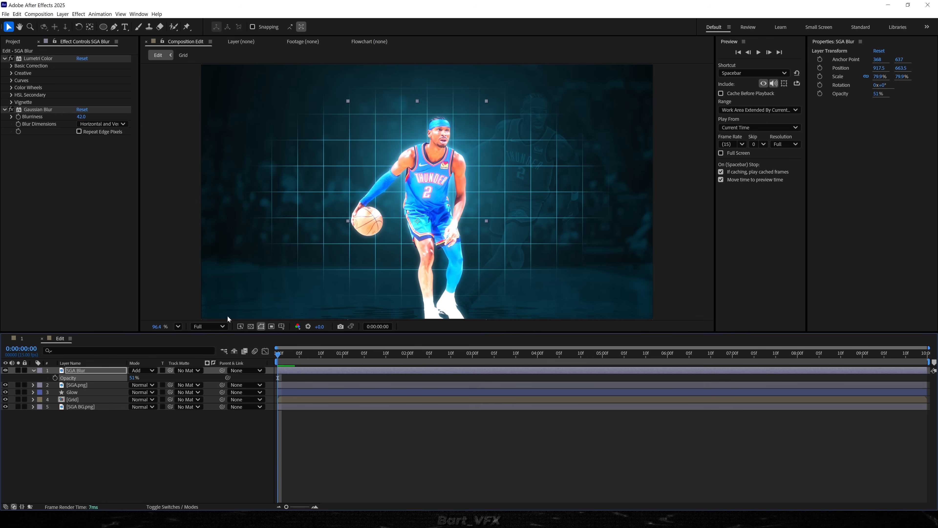
pyautogui.moveTo(81, 116); pyautogui.dragTo(113, 117)
pyautogui.click(469, 494)
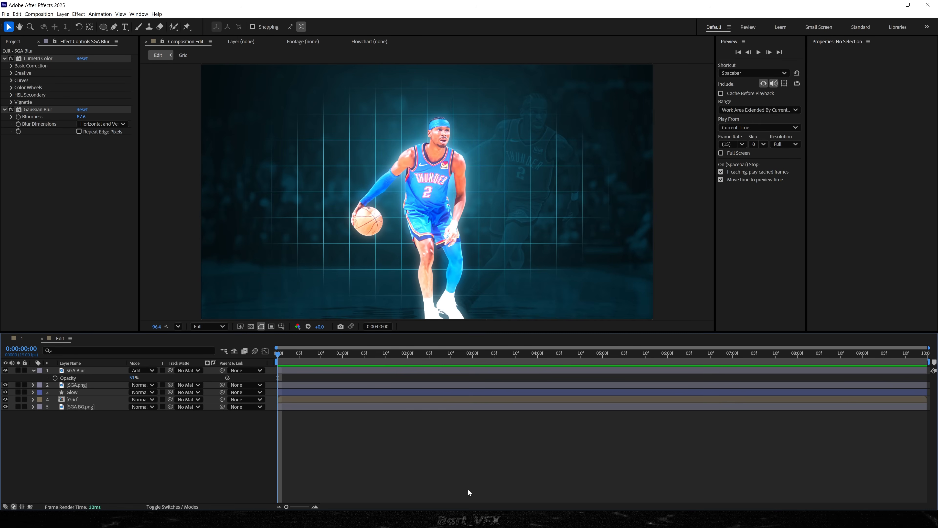
pyautogui.hotkey('ctrl', 'z')
pyautogui.hotkey('ctrl', 'shift', 'z')
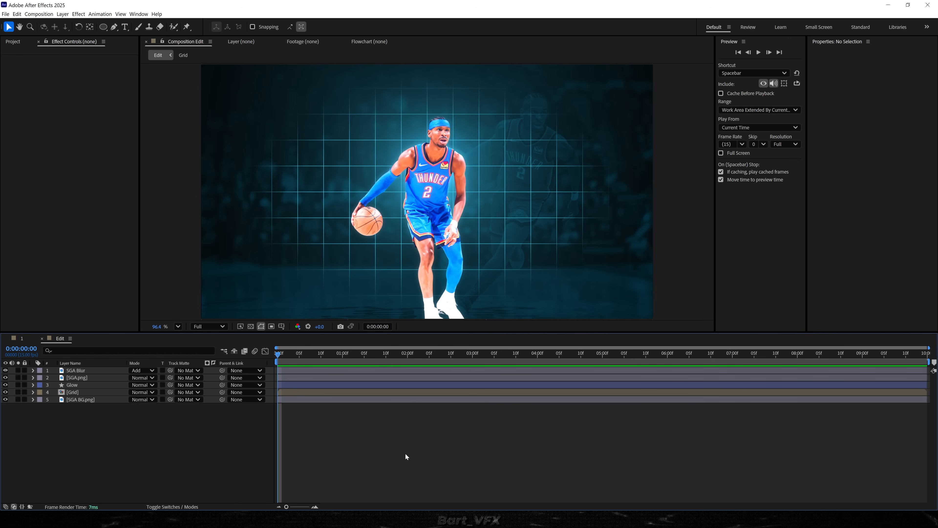
# - Create a text layer beside the player reading 31.1 with PTS on a second line
pyautogui.hotkey('ctrl', 't')
pyautogui.click(340, 162)
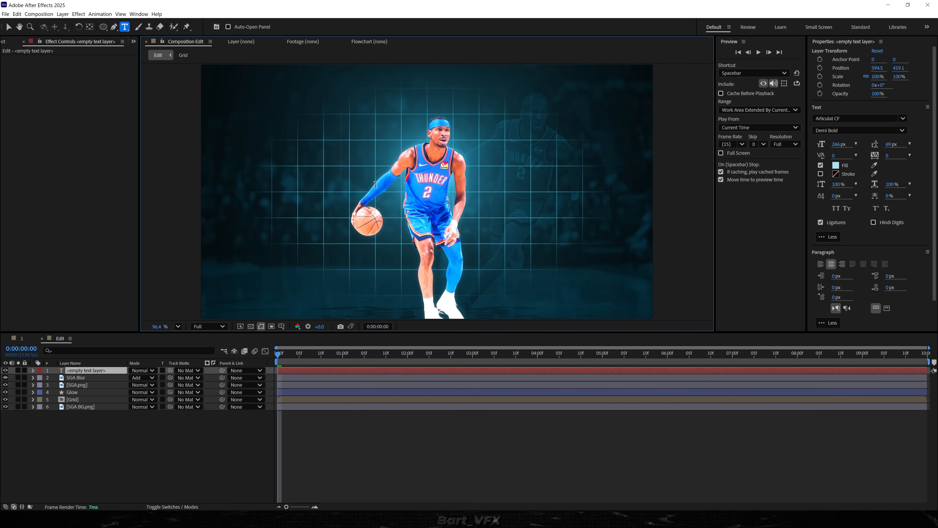
pyautogui.write('31.1')
pyautogui.press('Left')
pyautogui.press('Left')
pyautogui.write('PTS')
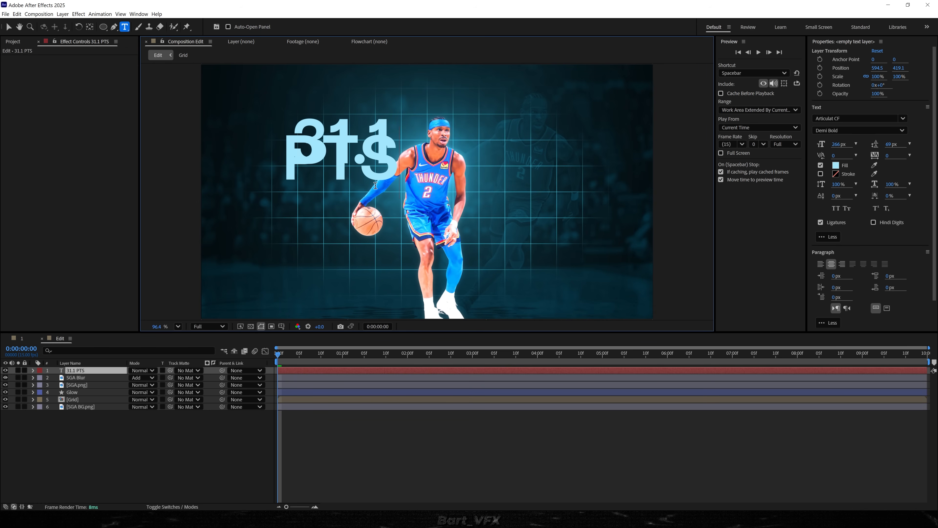
# - Set the font size of the entire 31.1 PTS text to 105 px
pyautogui.click(355, 155)
pyautogui.hotkey('ctrl', 'a')
pyautogui.click(839, 143)
pyautogui.write('105')
pyautogui.press('Return')
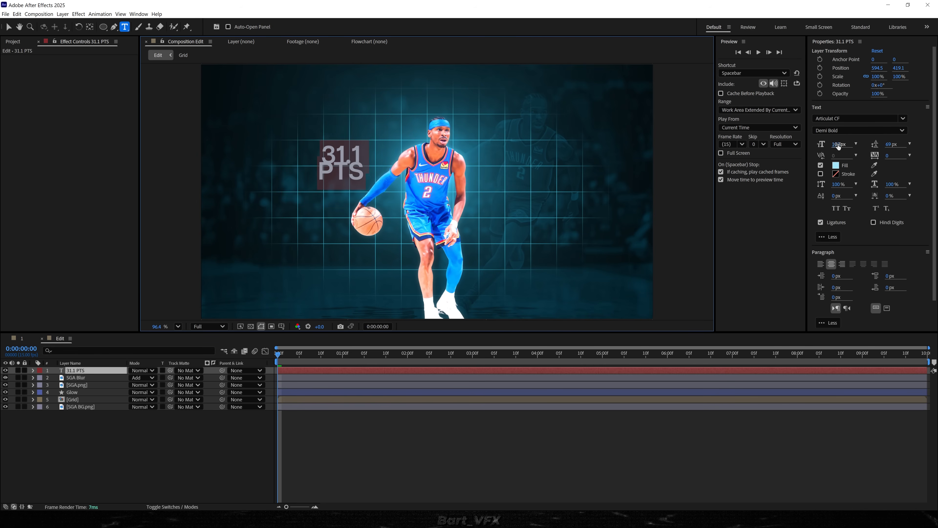
# - Reduce the PTS line to 65 px and change its font style to Regular
pyautogui.moveTo(318, 171); pyautogui.dragTo(411, 184)
pyautogui.moveTo(839, 144); pyautogui.dragTo(709, 190)
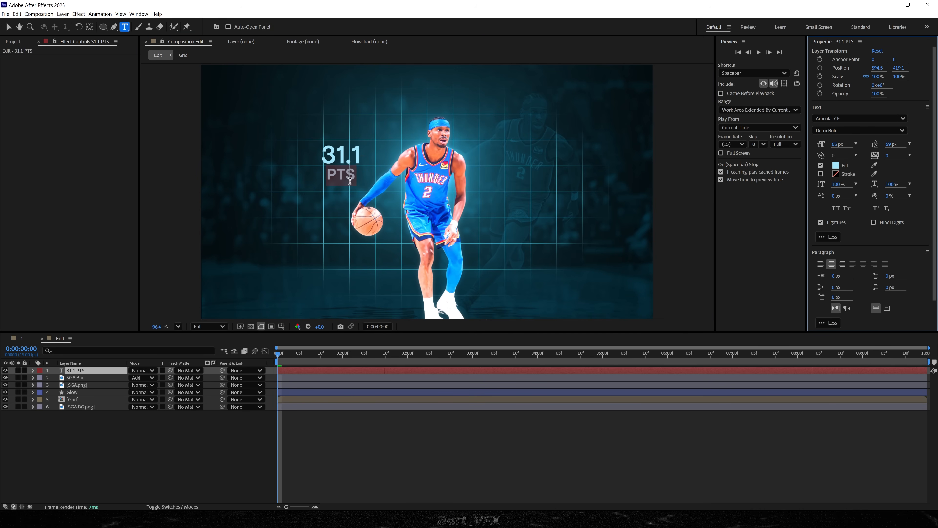
pyautogui.click(857, 131)
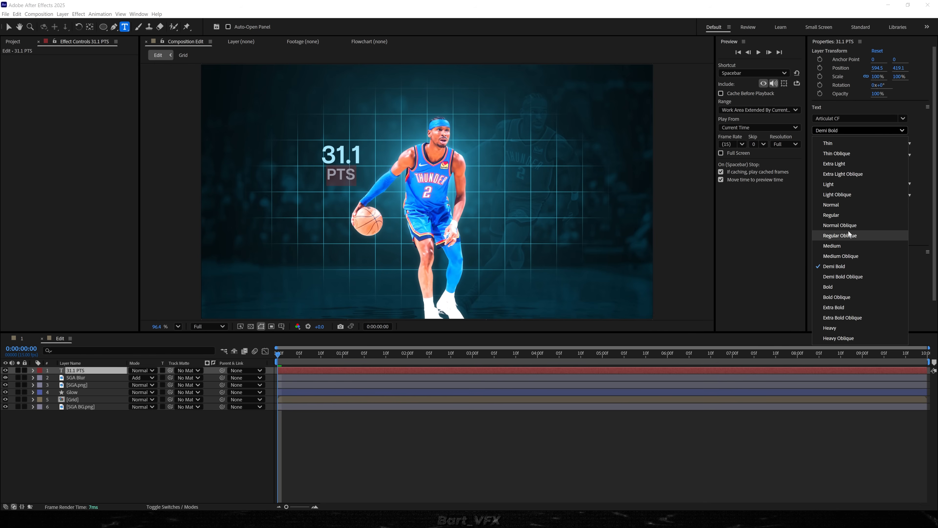
pyautogui.click(849, 217)
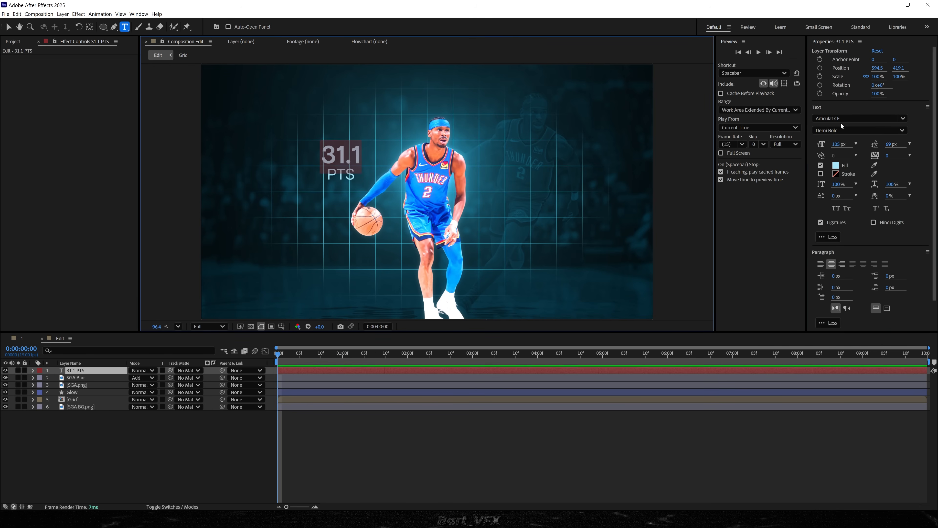
# - Move the 31.1 PTS layer below Glow and place the text beside the player's shoulder at about 652.6, 406.7
pyautogui.click(8, 27)
pyautogui.moveTo(336, 174); pyautogui.dragTo(366, 174)
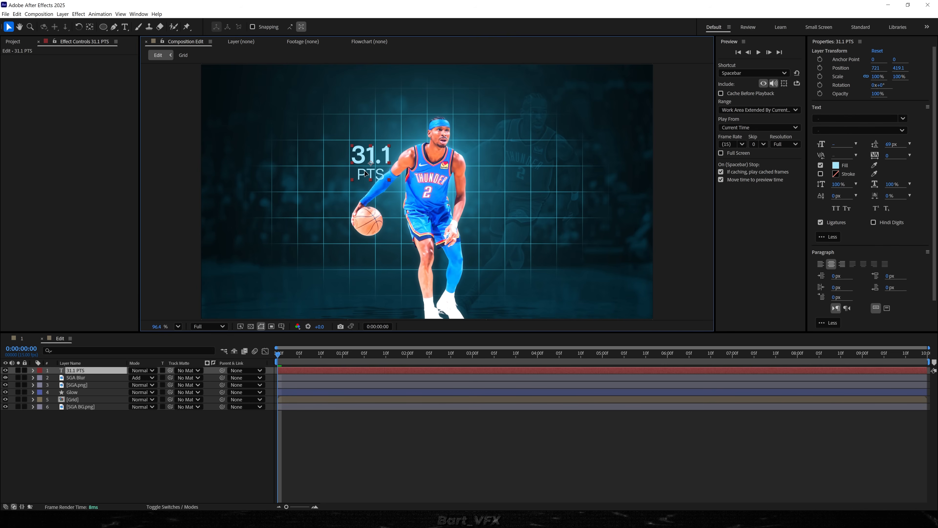
pyautogui.moveTo(76, 370); pyautogui.dragTo(111, 397)
pyautogui.moveTo(371, 166); pyautogui.dragTo(347, 162)
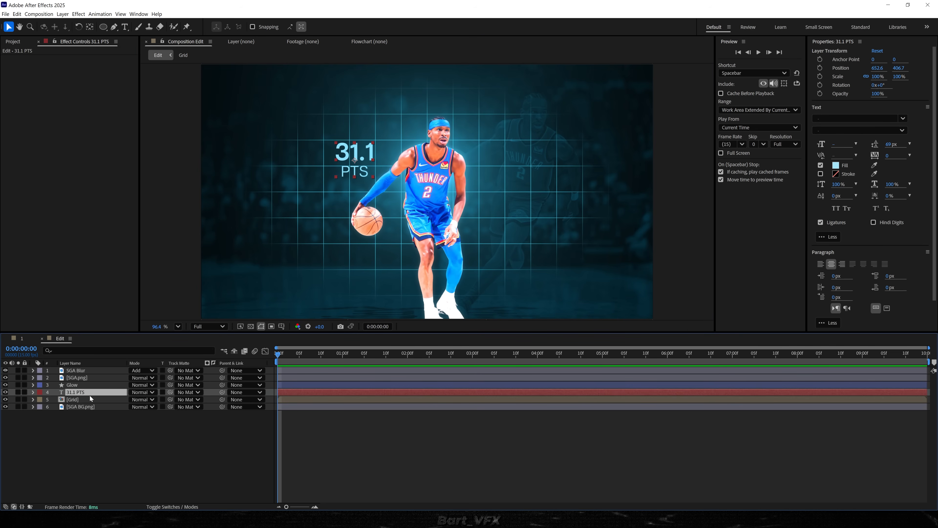
# - Duplicate the 31.1 PTS text, place the copy next to the player's head and change it to 4.3 REB
pyautogui.hotkey('ctrl', 'd')
pyautogui.moveTo(367, 154); pyautogui.dragTo(416, 120)
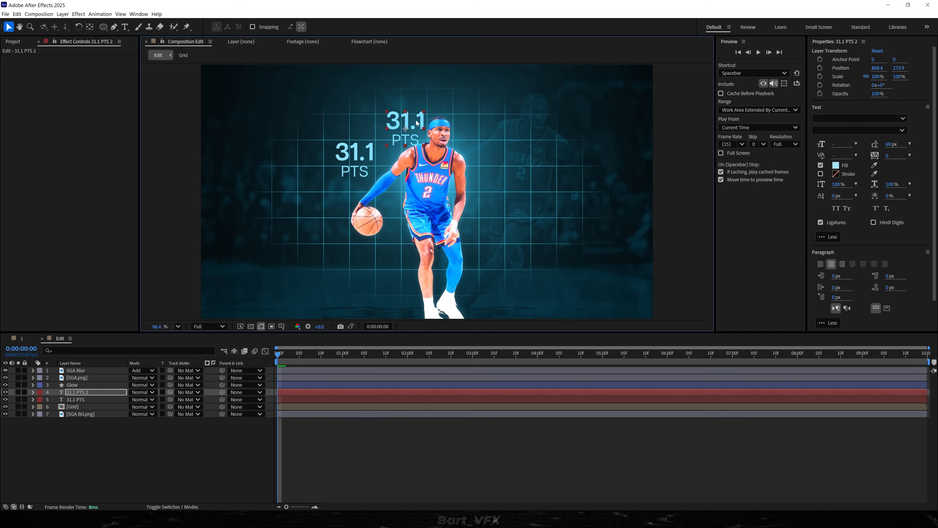
pyautogui.doubleClick(416, 120)
pyautogui.write('4.3')
pyautogui.click(413, 141)
pyautogui.moveTo(390, 139); pyautogui.dragTo(524, 197)
pyautogui.write('REB')
pyautogui.press('Escape')
# - Duplicate the 4.3 REB text, change the copy to 6.6 AST and place it across from 31.1 PTS at about 1250, 471
pyautogui.hotkey('ctrl', 'd')
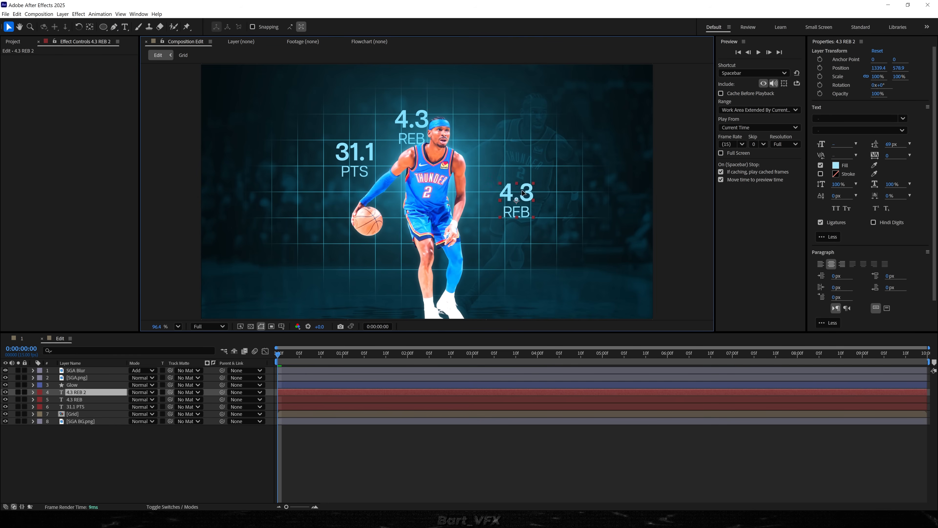
pyautogui.hotkey('ctrl', 't')
pyautogui.write('6.6')
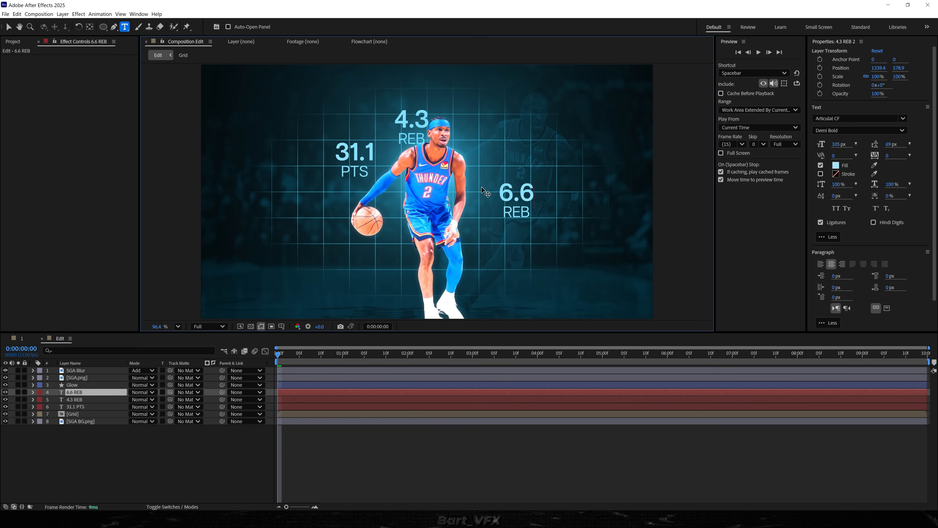
pyautogui.moveTo(502, 213); pyautogui.dragTo(507, 176)
pyautogui.write('AST')
pyautogui.press('Escape')
pyautogui.press('v')
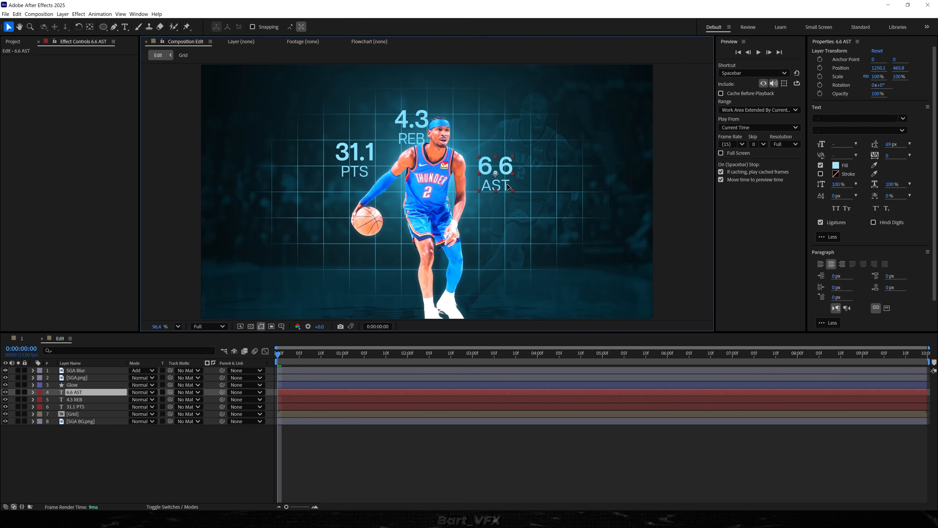
pyautogui.click(474, 448)
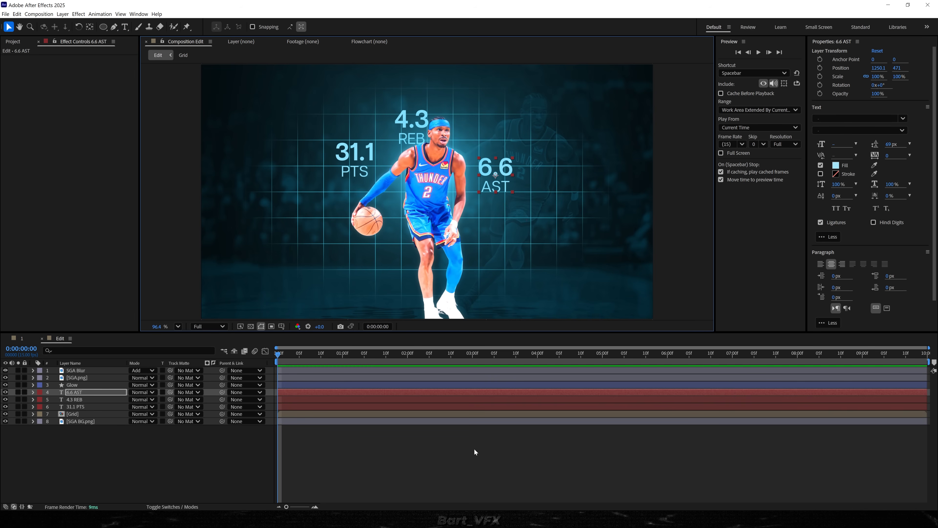
# - Check the fill color of the 6.6 AST text
pyautogui.click(498, 183)
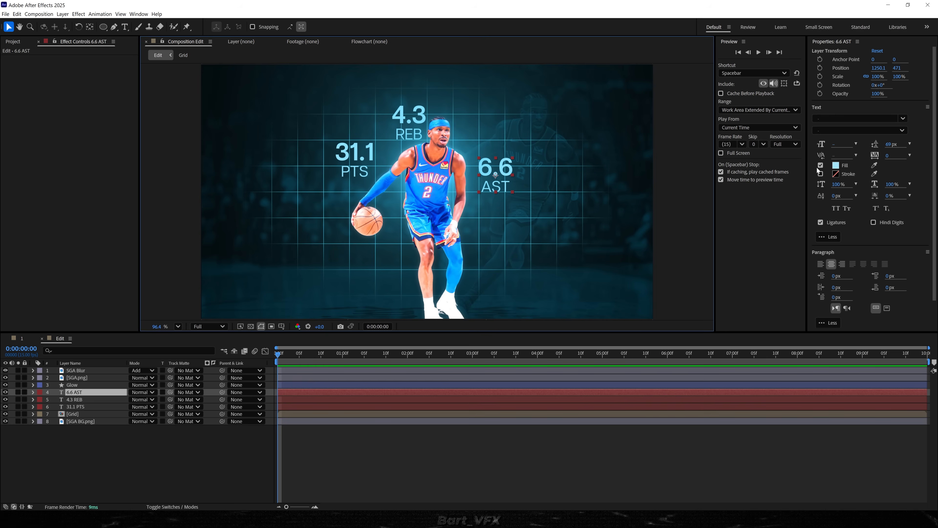
pyautogui.click(836, 165)
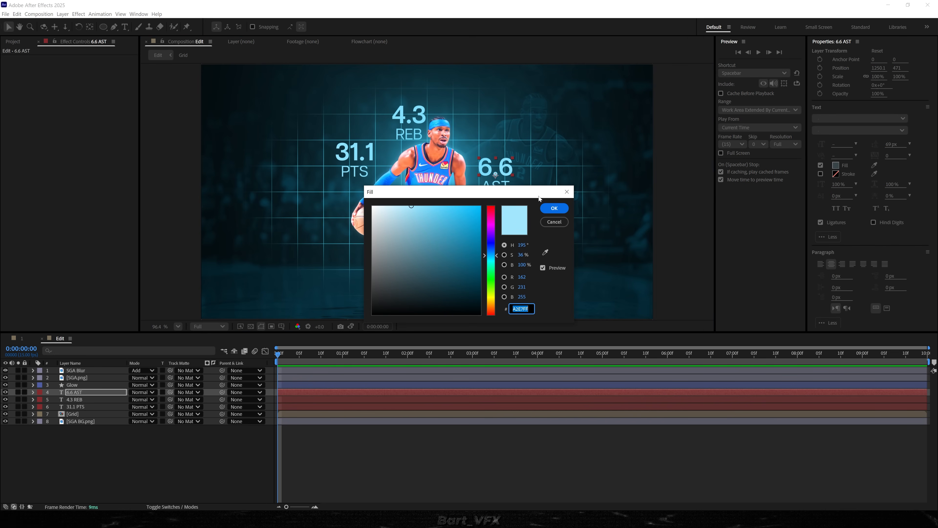
pyautogui.click(547, 208)
pyautogui.click(385, 456)
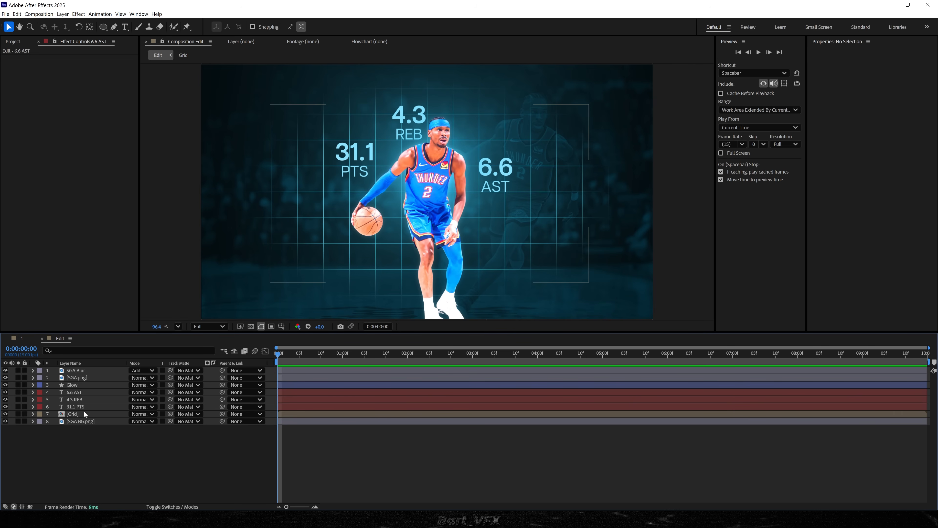
# - Duplicate the 6.6 AST text, move the copy above it and replace its content with SGA
pyautogui.click(501, 181)
pyautogui.hotkey('ctrl', 'd')
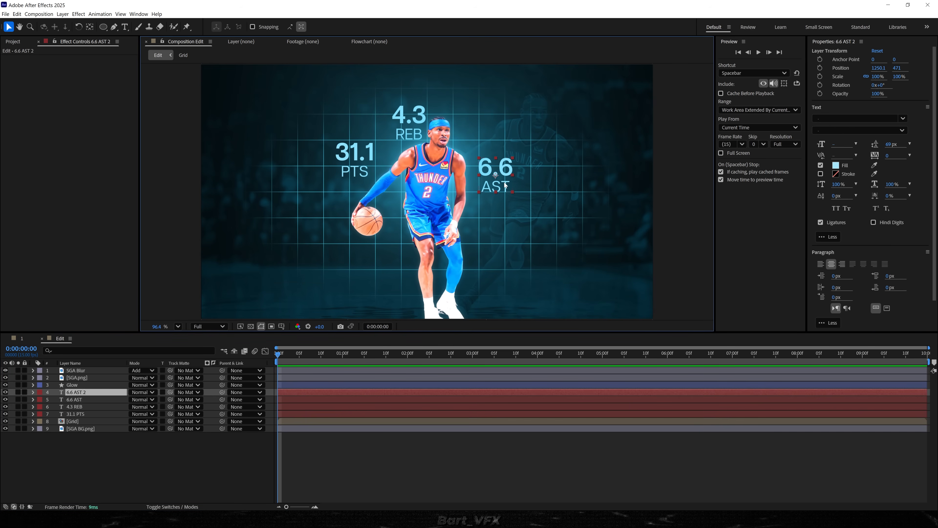
pyautogui.moveTo(502, 171); pyautogui.dragTo(504, 131)
pyautogui.doubleClick(504, 132)
pyautogui.write('S')
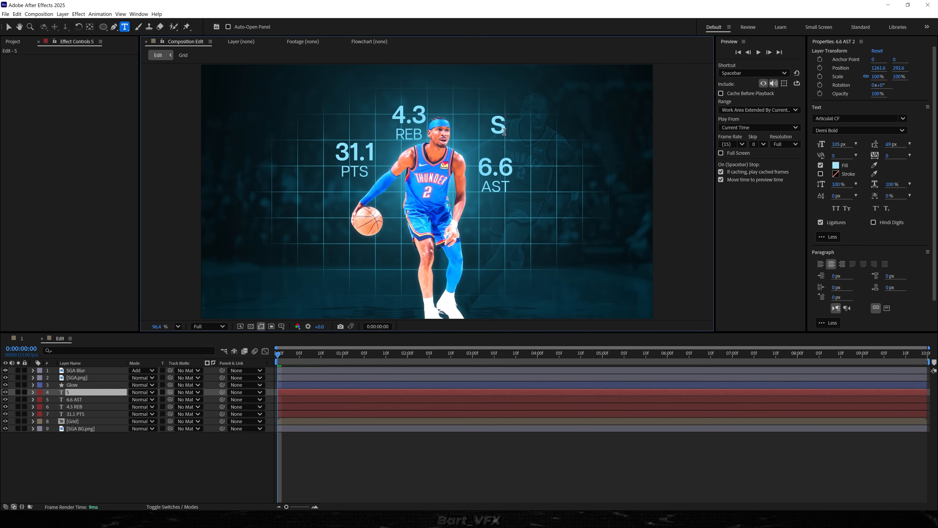
pyautogui.write('GA')
pyautogui.click(304, 464)
pyautogui.click(301, 394)
# - Set the SGA text's font size to 266 px and center its anchor point
pyautogui.doubleClick(499, 133)
pyautogui.moveTo(839, 144); pyautogui.dragTo(866, 146)
pyautogui.click(485, 444)
pyautogui.click(413, 392)
pyautogui.hotkey('ctrl', 'alt', 'Home')
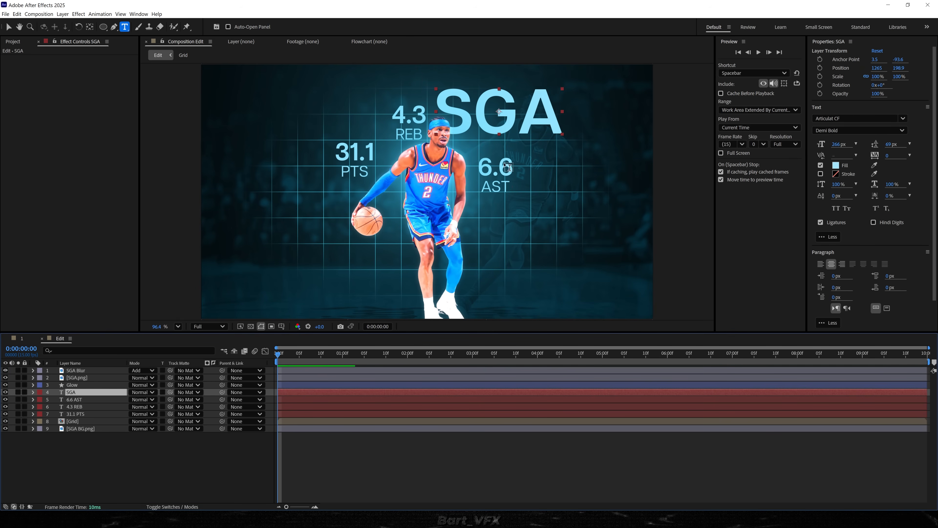
# - Scale the SGA text to 180.3% centered around the player's head at about 1011, 256, and move its layer directly below 31.1 PTS
pyautogui.press('v')
pyautogui.moveTo(524, 111); pyautogui.dragTo(466, 125)
pyautogui.press('s')
pyautogui.moveTo(140, 400); pyautogui.dragTo(387, 402)
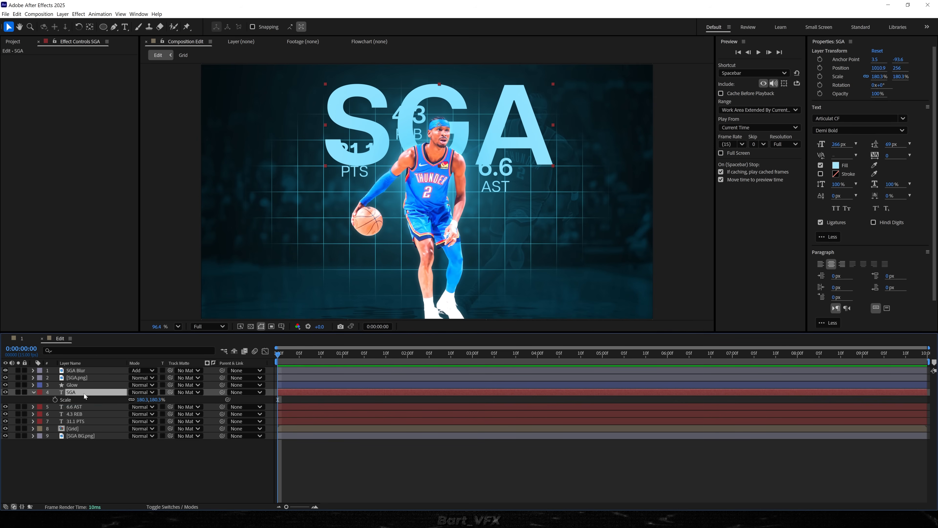
pyautogui.moveTo(95, 394); pyautogui.dragTo(89, 422)
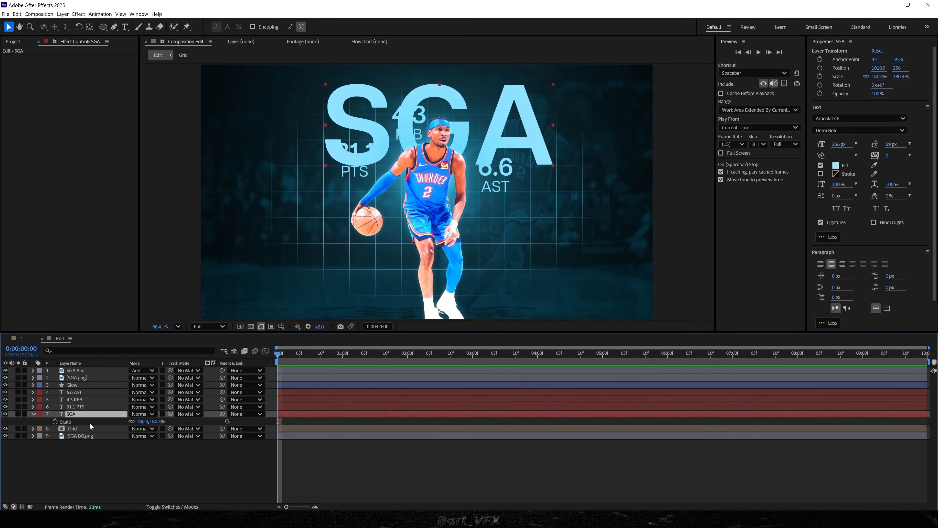
# - Apply CC Light Sweep to the SGA text layer and set its Light Reception to Cutout
pyautogui.hotkey('ctrl', 'space')
pyautogui.write('cc ')
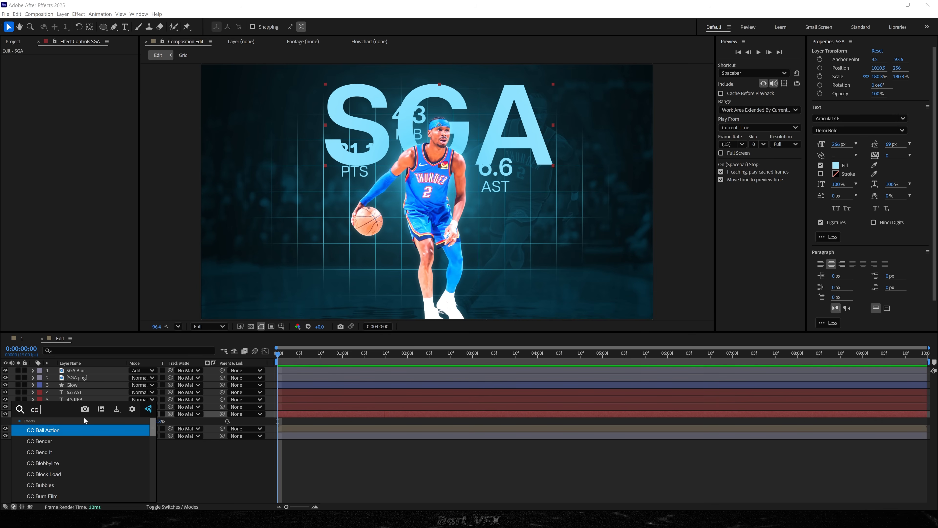
pyautogui.write('lig')
pyautogui.click(74, 452)
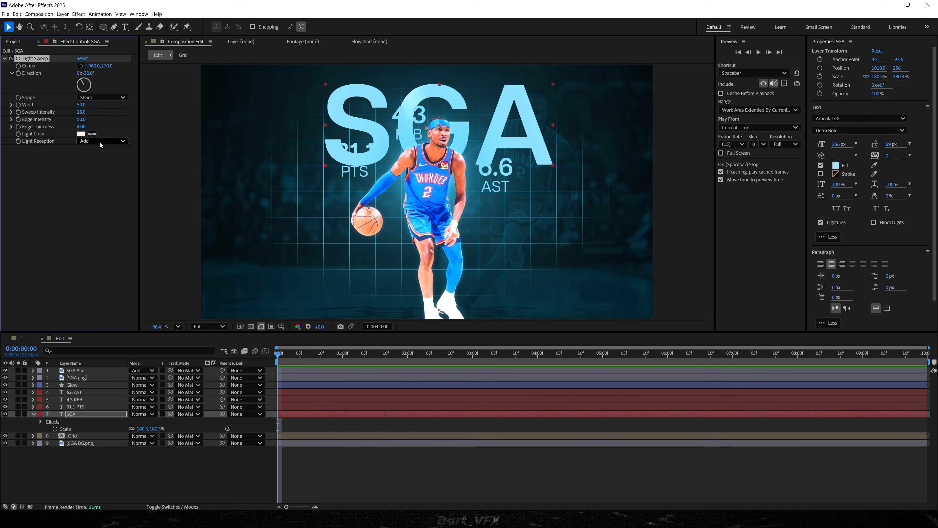
pyautogui.click(92, 141)
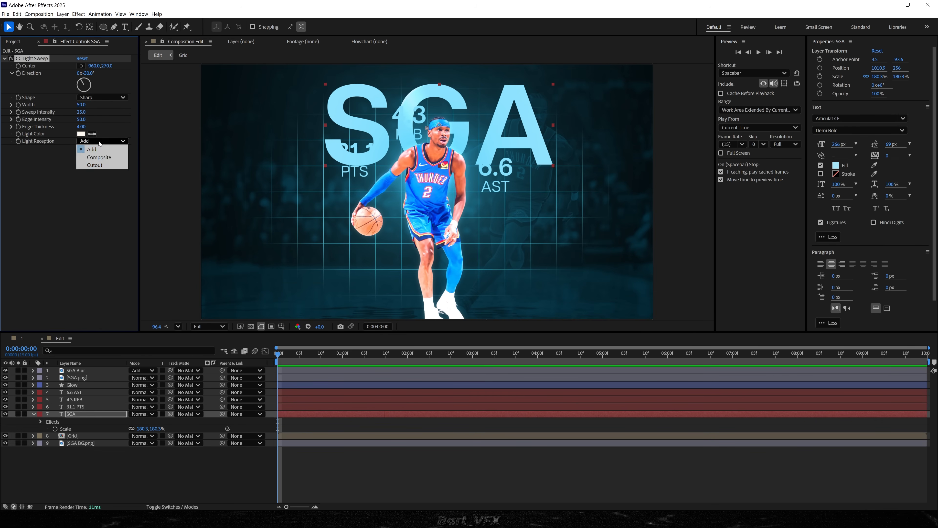
pyautogui.click(111, 167)
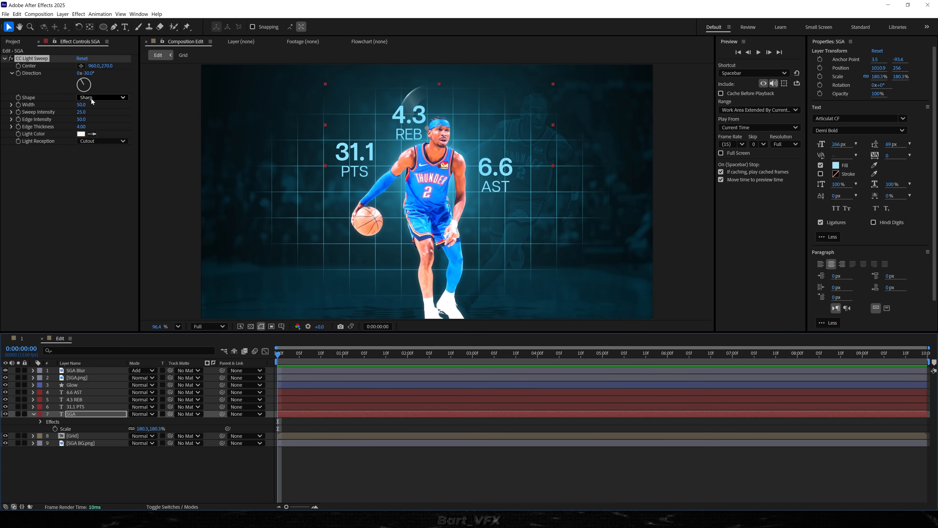
# - Set the SGA light sweep to Smooth shape, Width 235, Sweep Intensity 70 and Edge Thickness 0, and shift its center slightly
pyautogui.click(110, 97)
pyautogui.click(109, 114)
pyautogui.moveTo(81, 105); pyautogui.dragTo(157, 101)
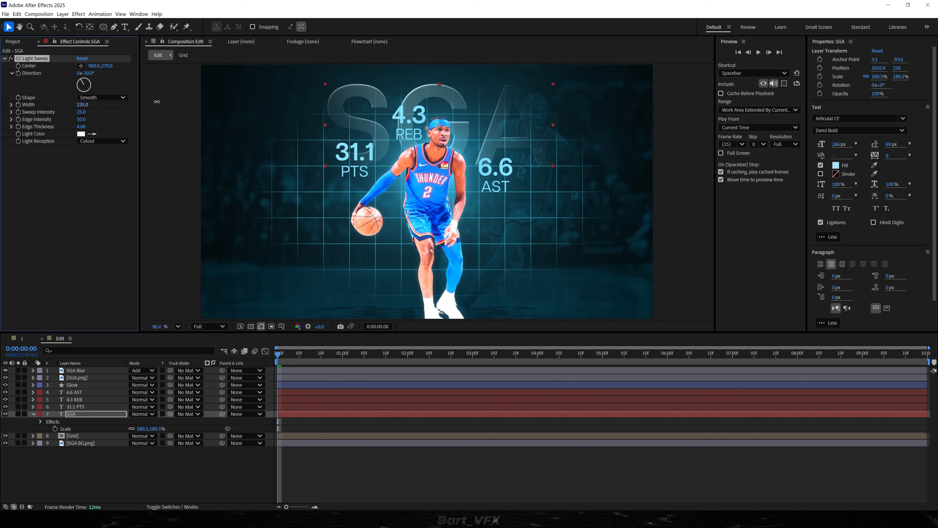
pyautogui.moveTo(80, 112); pyautogui.dragTo(20, 140)
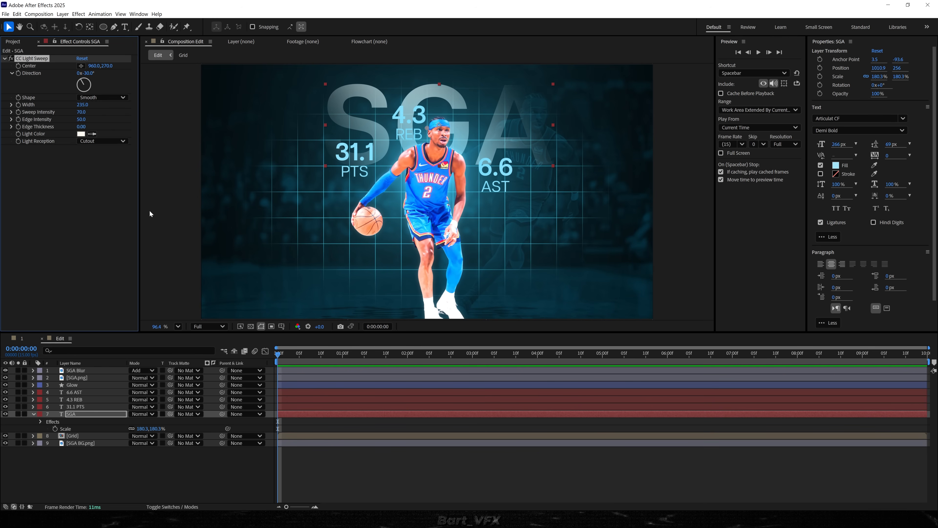
pyautogui.moveTo(428, 128)
pyautogui.mouseDown()
pyautogui.moveTo(452, 125)
pyautogui.moveTo(437, 127)
pyautogui.mouseUp()
pyautogui.click(449, 475)
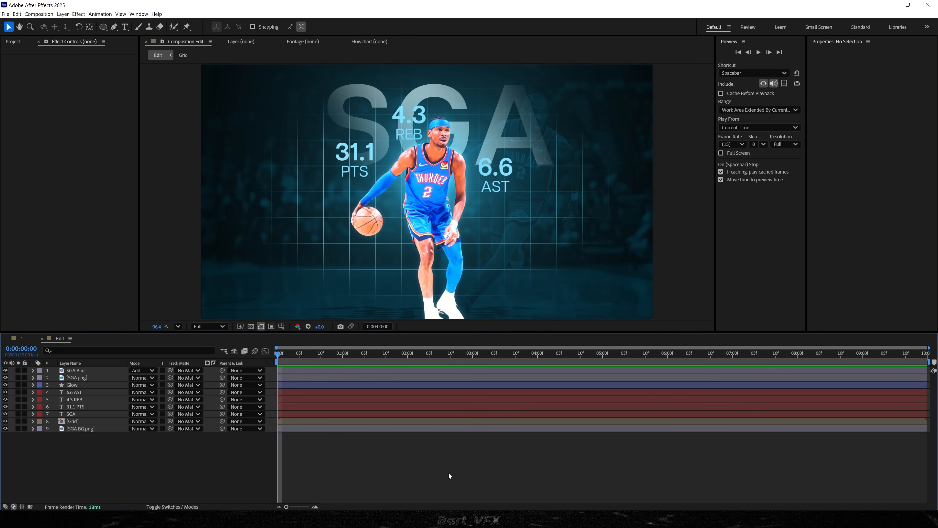
# - Add Texturelabs_Paper_351M.jpg as the top layer of the Edit composition and set its opacity to 70%
pyautogui.hotkey('ctrl', '0')
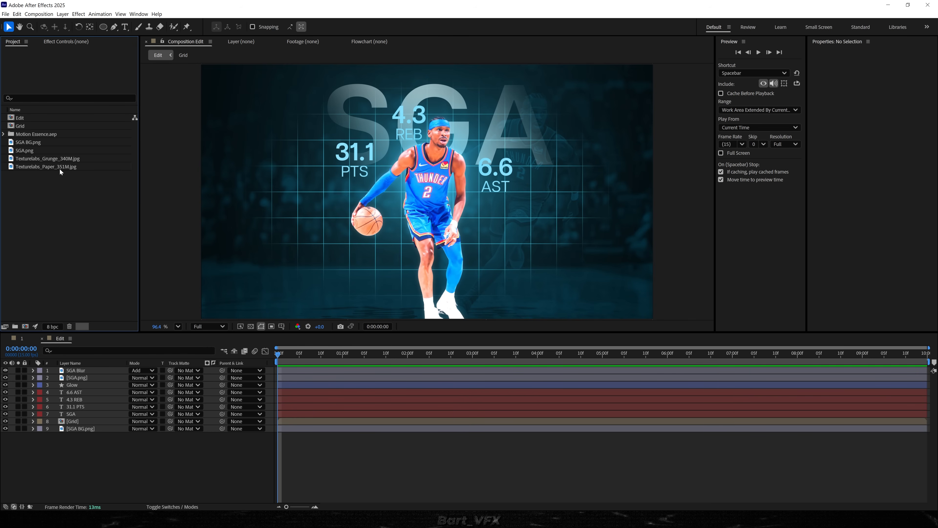
pyautogui.moveTo(47, 166); pyautogui.dragTo(77, 371)
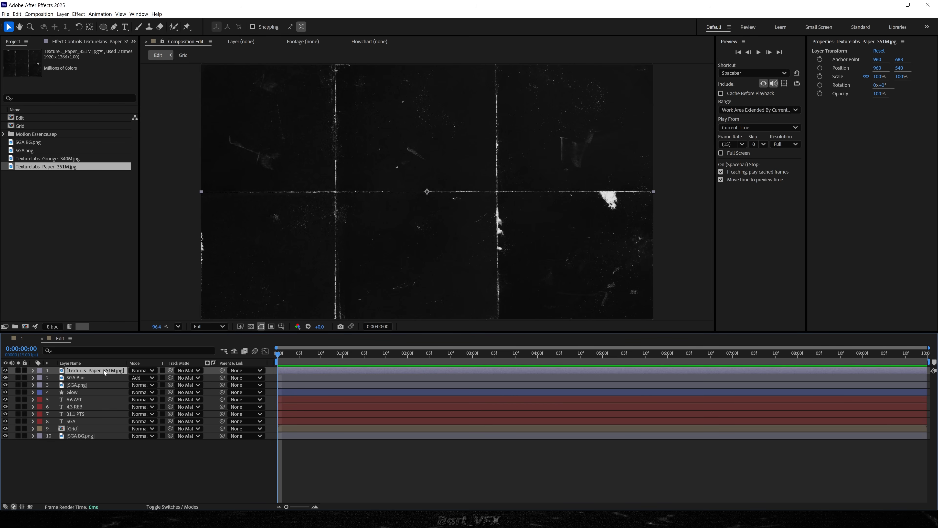
pyautogui.press('t')
pyautogui.click(137, 377)
pyautogui.write('70')
pyautogui.press('Return')
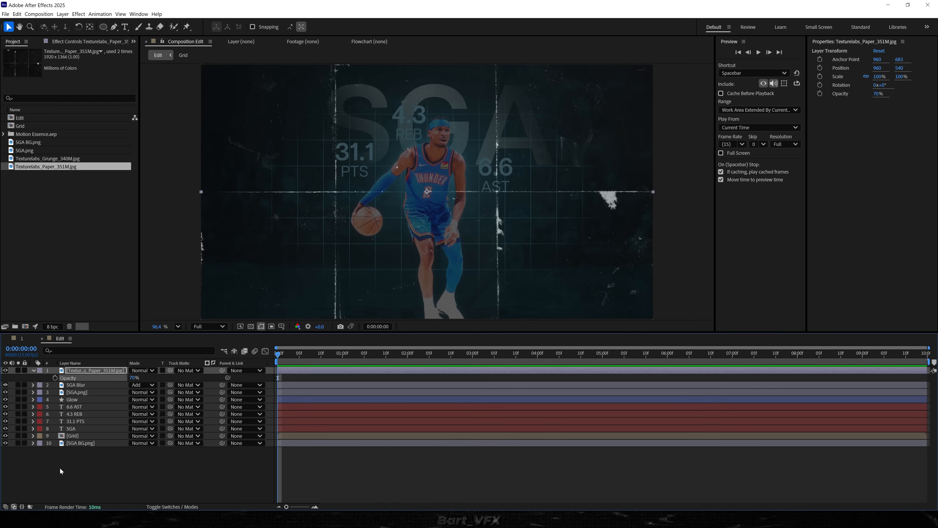
# - Set the paper texture layer's blend mode to Add and check it closely around the jersey and 6.6 AST text
pyautogui.click(143, 370)
pyautogui.click(177, 132)
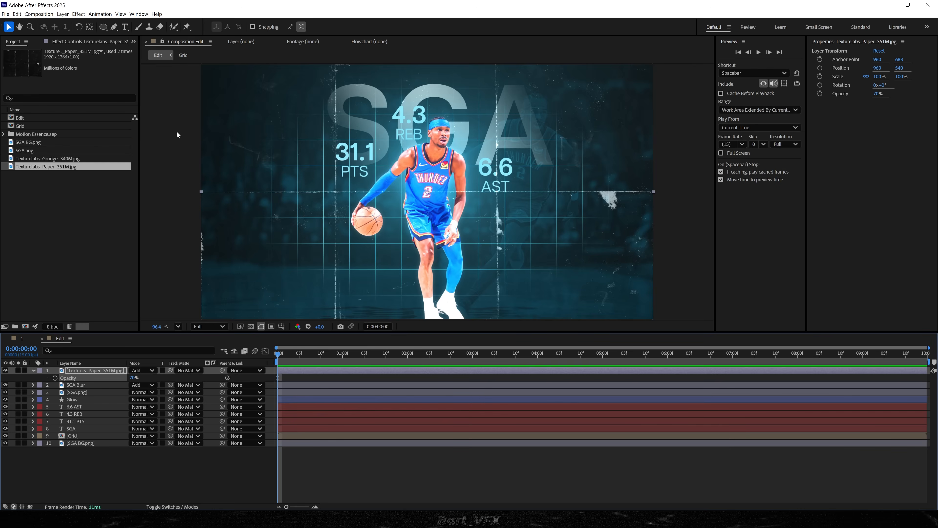
pyautogui.scroll(5, 256, 182)
pyautogui.moveTo(445, 225); pyautogui.dragTo(171, 215)
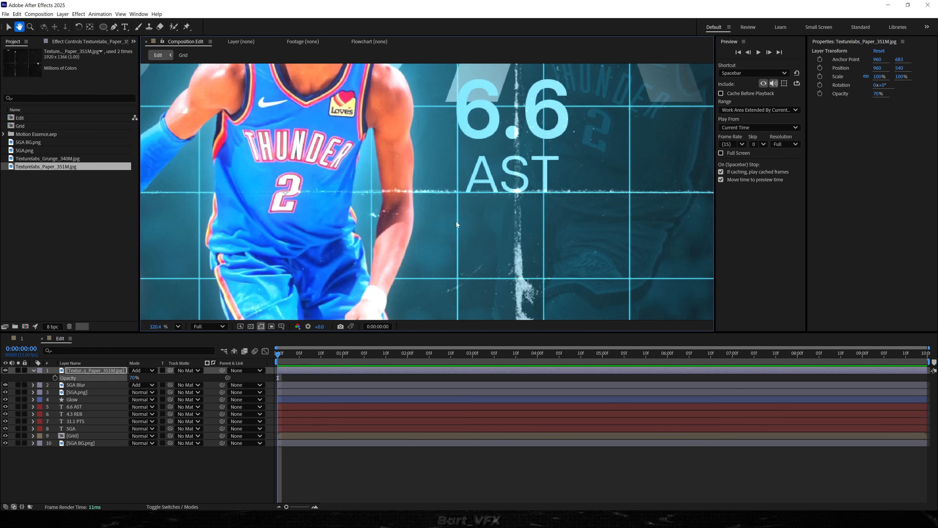
pyautogui.scroll(-3, 475, 230)
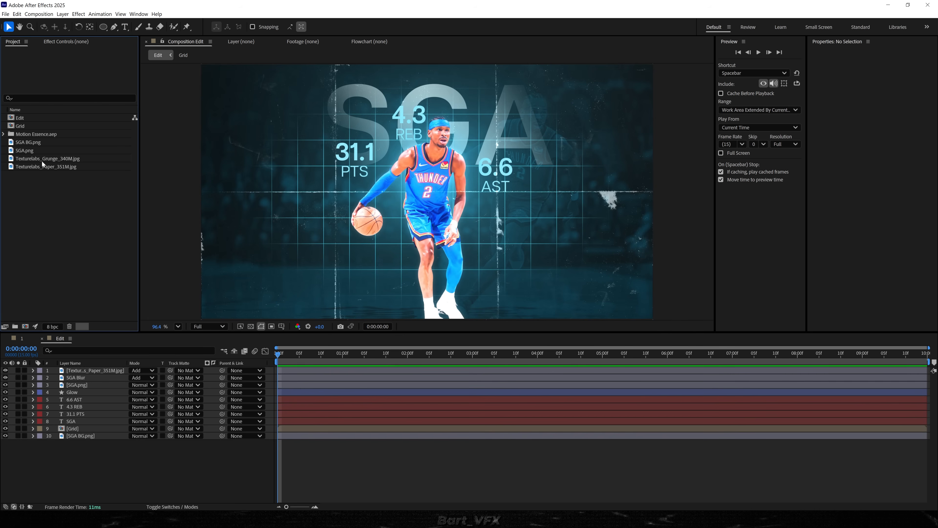
# - Add Texturelabs_Grunge_340M.jpg above the paper texture layer and set its blend mode to Overlay
pyautogui.moveTo(64, 159); pyautogui.dragTo(90, 369)
pyautogui.scroll(2, 405, 202)
pyautogui.scroll(4, 406, 203)
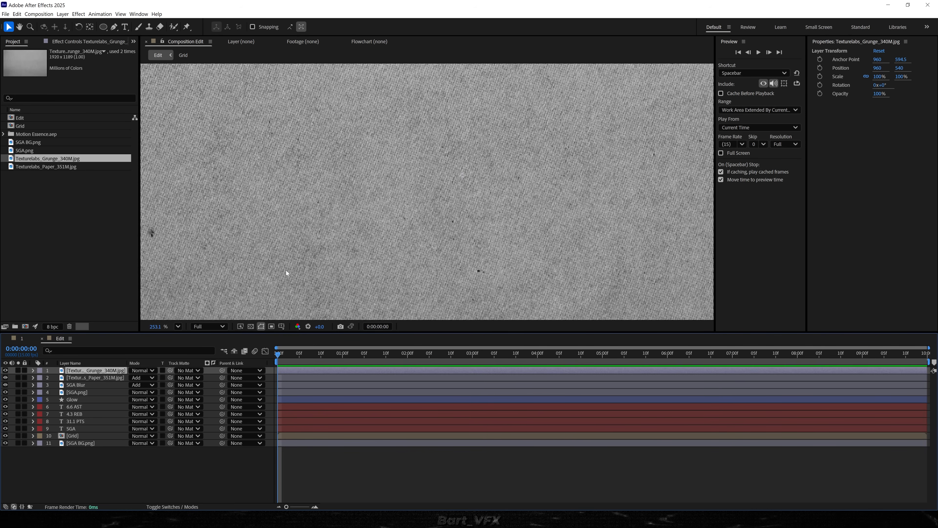
pyautogui.scroll(-6, 306, 222)
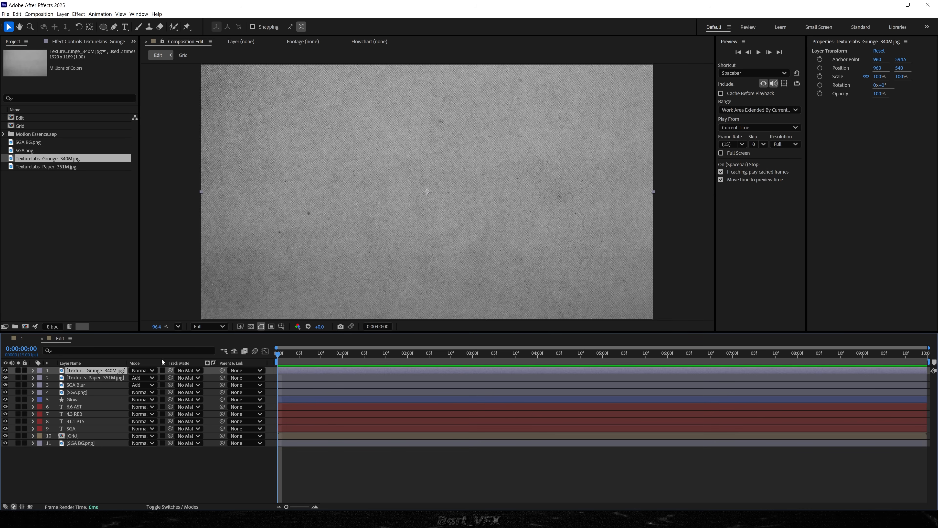
pyautogui.click(142, 370)
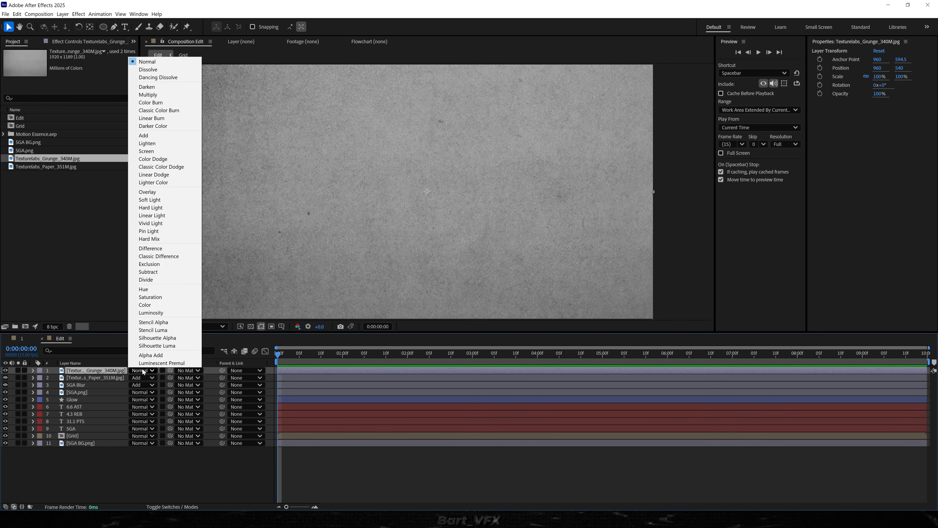
pyautogui.click(166, 193)
# - Examine the grunge texture up close over the player's jersey, arm and the stat texts
pyautogui.scroll(7, 395, 180)
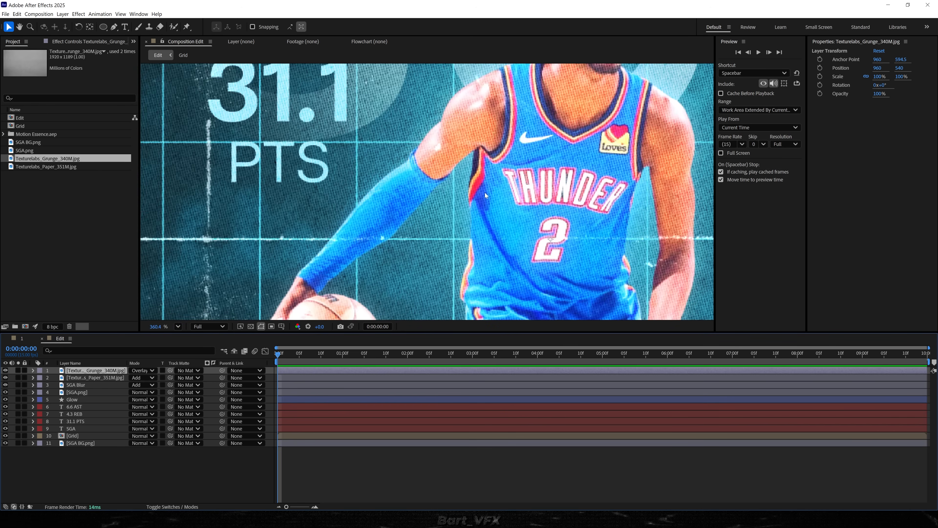
pyautogui.scroll(3, 658, 237)
pyautogui.moveTo(658, 237); pyautogui.dragTo(382, 174)
pyautogui.scroll(1, 382, 173)
pyautogui.moveTo(350, 118); pyautogui.dragTo(362, 198)
pyautogui.scroll(-1, 349, 155)
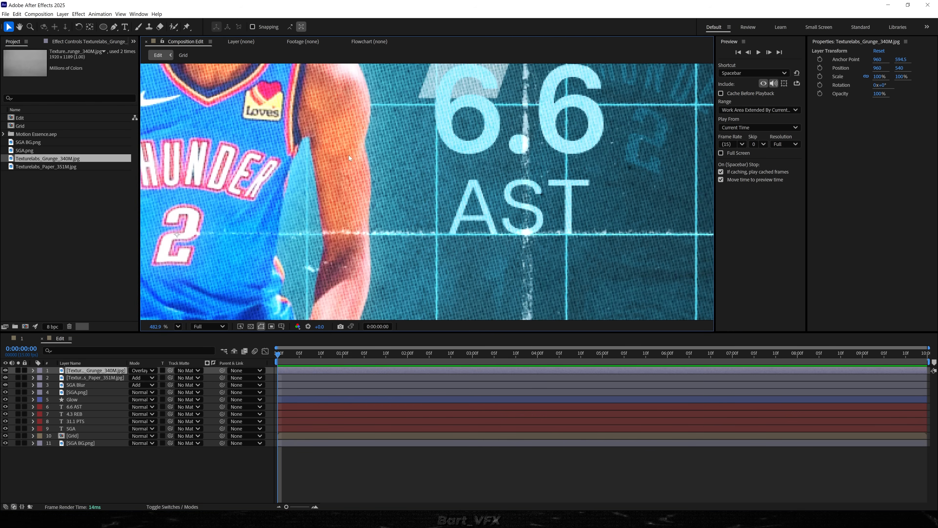
pyautogui.hotkey('shift', '/')
pyautogui.click(200, 471)
pyautogui.scroll(3, 425, 190)
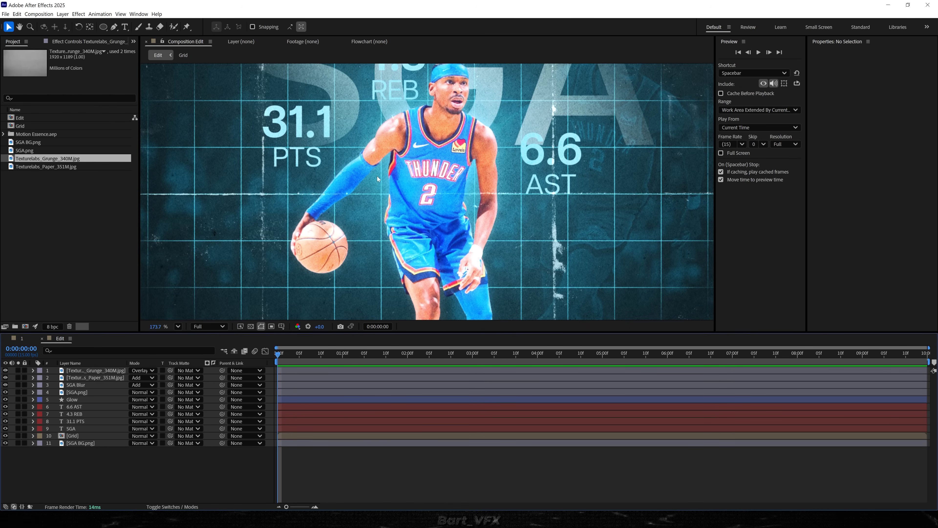
# - Compare the composition with and without the grunge texture layer, checking the layer's opacity and blend mode options
pyautogui.click(93, 371)
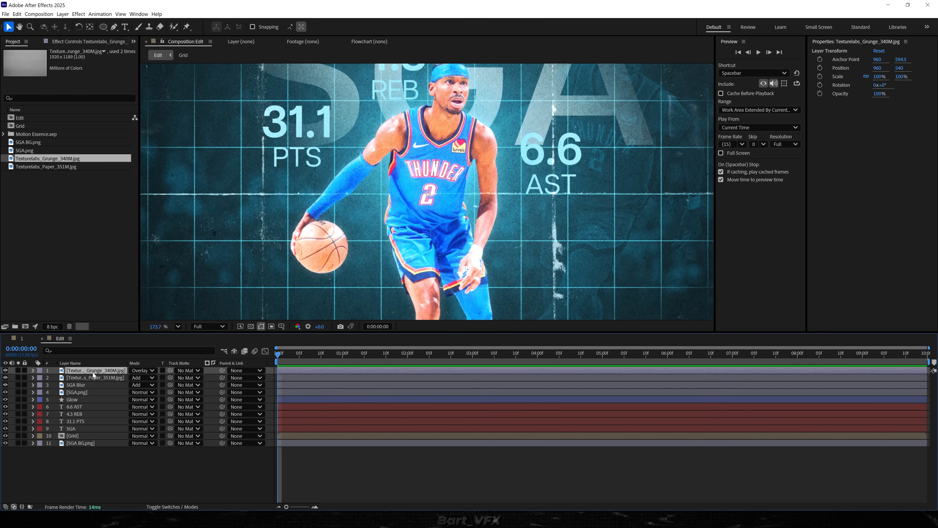
pyautogui.press('t')
pyautogui.click(135, 378)
pyautogui.press('Return')
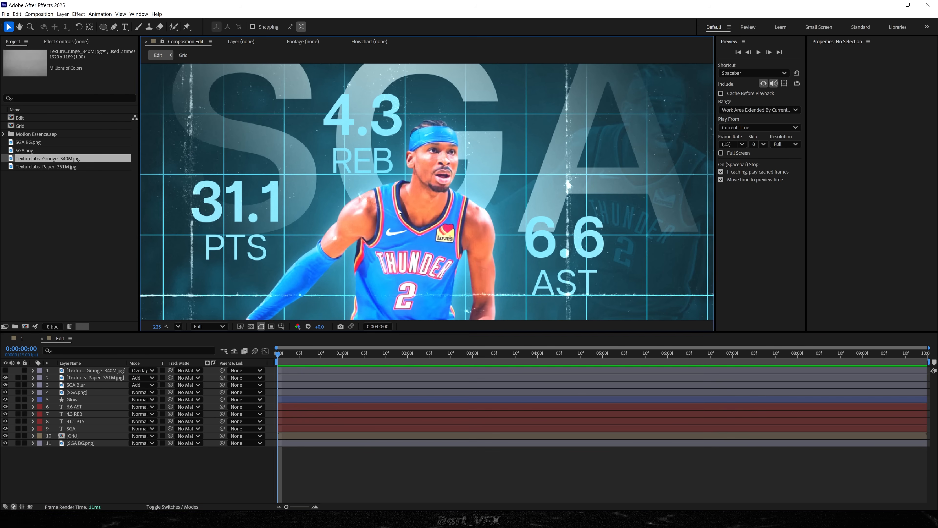
pyautogui.hotkey('ctrl', 'z')
pyautogui.hotkey('ctrl', 'shift', 'z')
pyautogui.hotkey('ctrl', 'z')
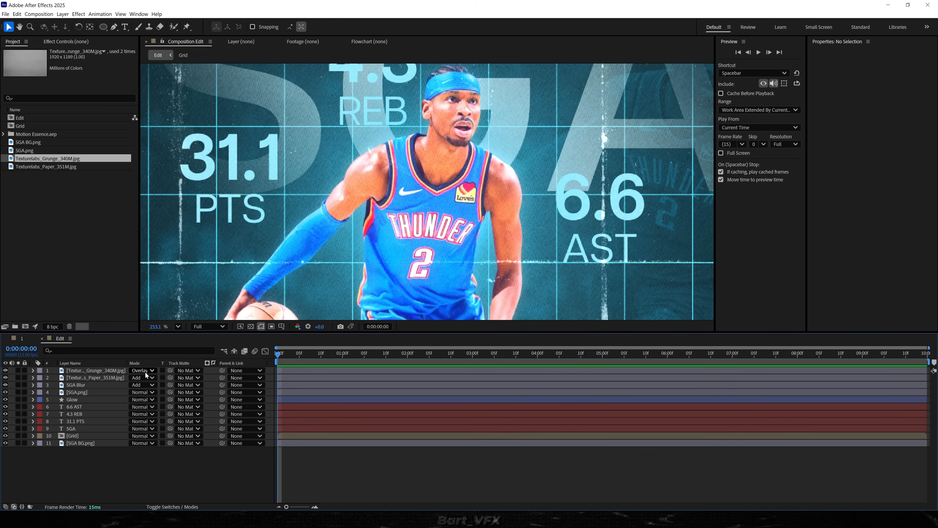
pyautogui.click(145, 371)
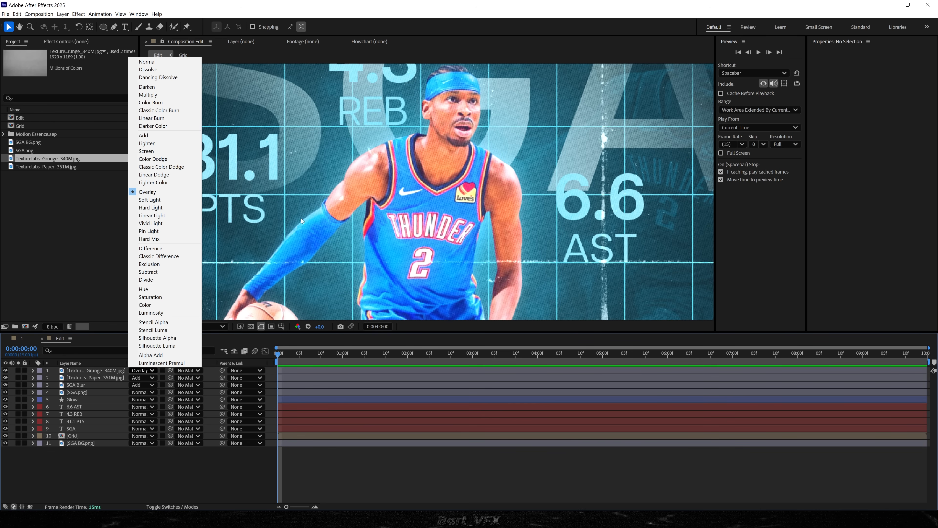
pyautogui.click(5, 370)
pyautogui.click(5, 371)
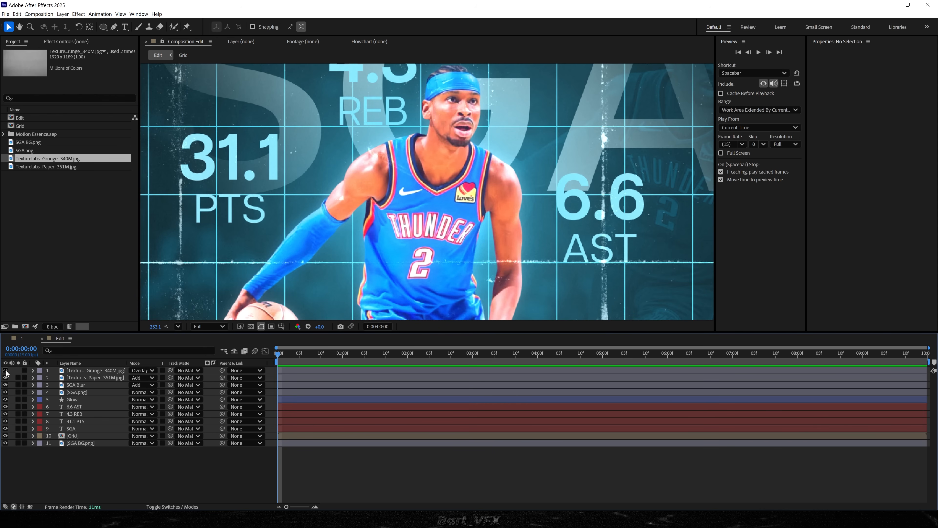
pyautogui.hotkey('shift', '/')
pyautogui.scroll(5, 296, 196)
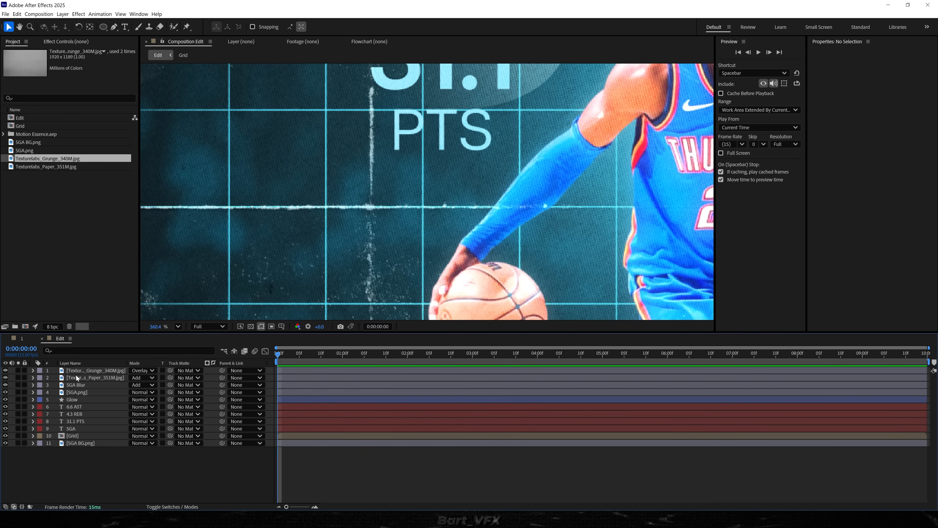
# - Save the project and review the paper texture layer's blend mode
pyautogui.click(77, 377)
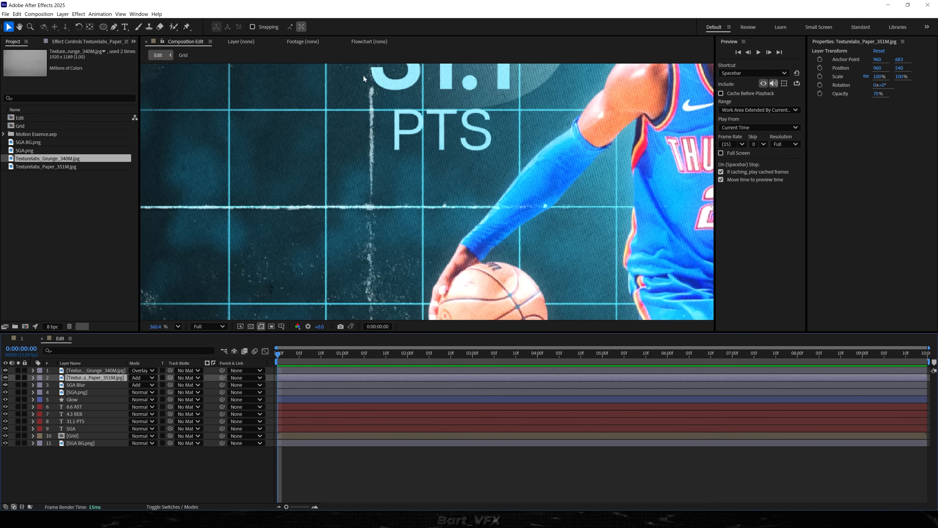
pyautogui.hotkey('ctrl', 's')
pyautogui.click(143, 377)
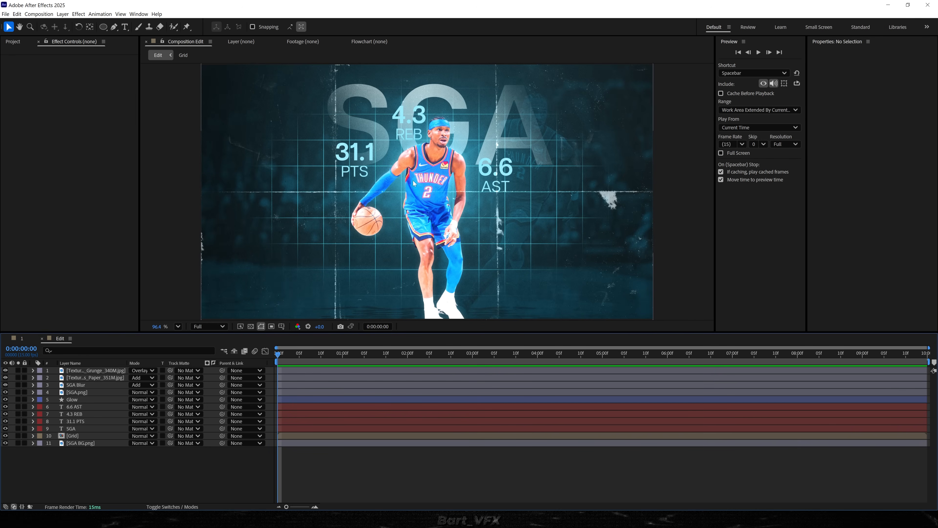
# - Create an adjustment layer at the top of the Edit composition and name it Color
pyautogui.rightClick(91, 460)
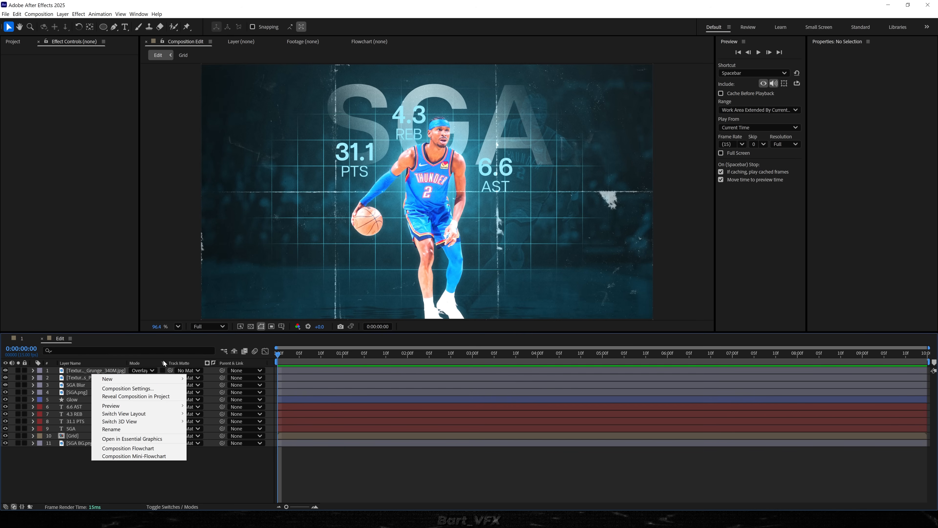
pyautogui.moveTo(155, 381)
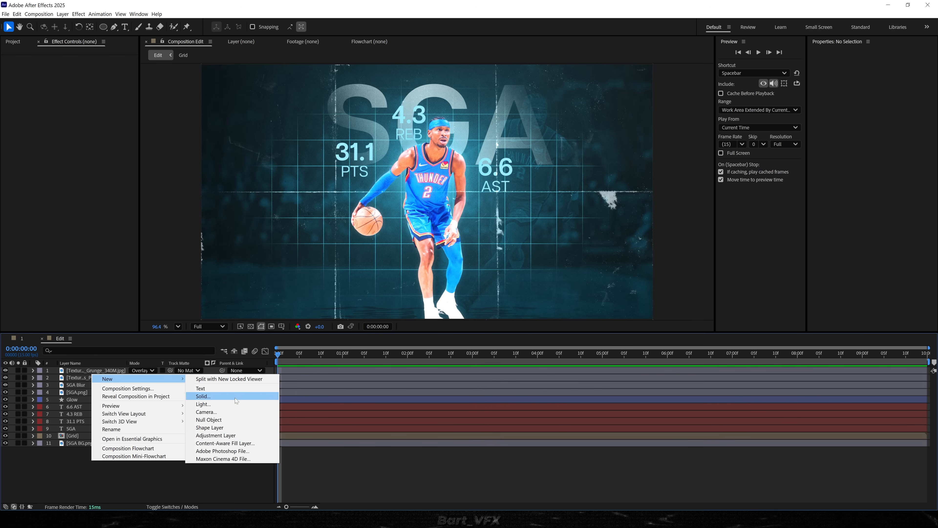
pyautogui.click(230, 436)
pyautogui.press('Return')
pyautogui.write('Color')
pyautogui.press('Return')
# - Apply Lumetri Color to the Color adjustment layer and set its Temperature to -16.7
pyautogui.hotkey('ctrl', 'space')
pyautogui.write('lumetri')
pyautogui.press('Return')
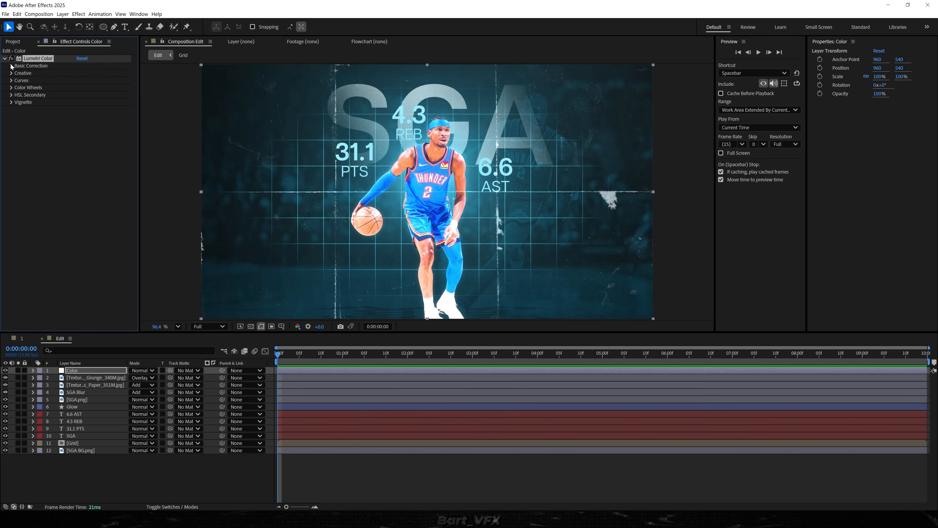
pyautogui.click(12, 66)
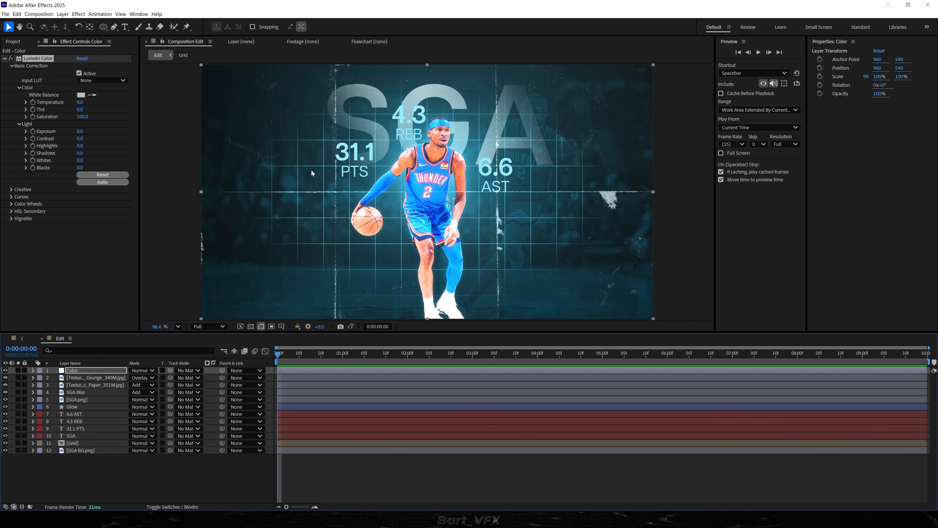
pyautogui.moveTo(80, 102); pyautogui.dragTo(56, 107)
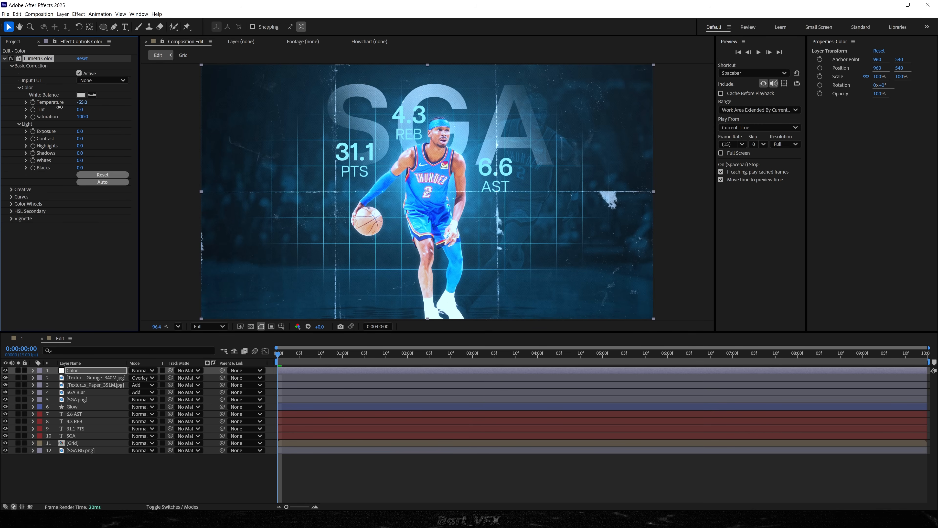
pyautogui.moveTo(60, 108); pyautogui.dragTo(212, 110)
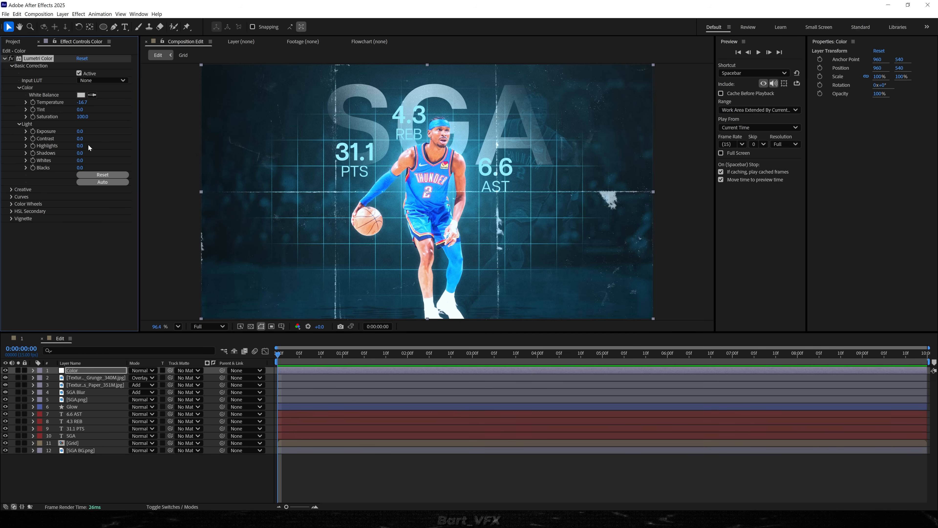
# - Set the Lumetri light values to Exposure 0.6, Contrast 6.4, Highlights 8.0, Shadows -2.5, Whites 9.3 and Blacks -8.7
pyautogui.moveTo(80, 131); pyautogui.dragTo(104, 131)
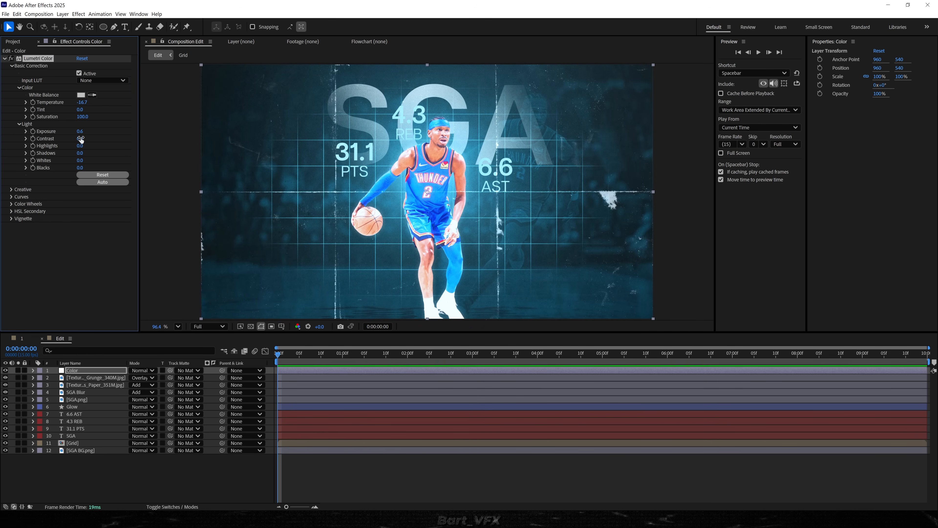
pyautogui.moveTo(81, 140); pyautogui.dragTo(112, 143)
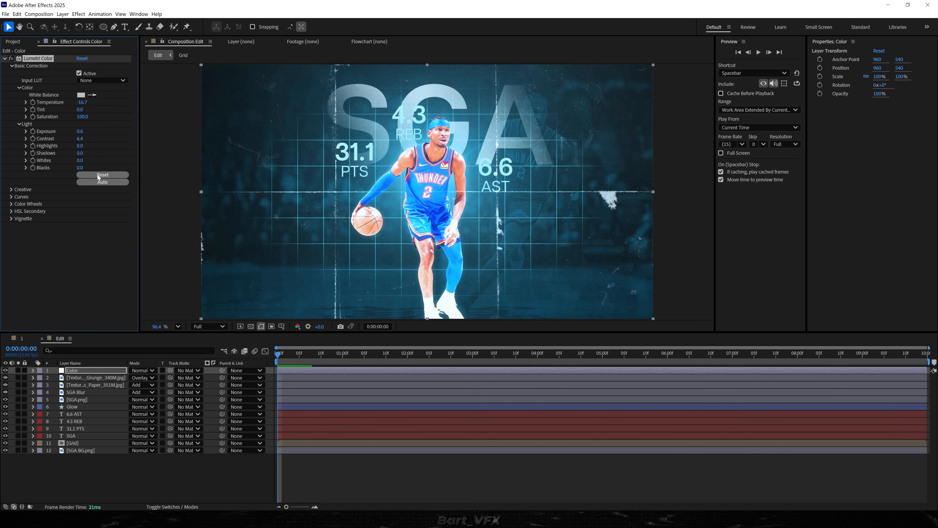
pyautogui.moveTo(82, 146); pyautogui.dragTo(72, 163)
pyautogui.moveTo(74, 163); pyautogui.dragTo(50, 170)
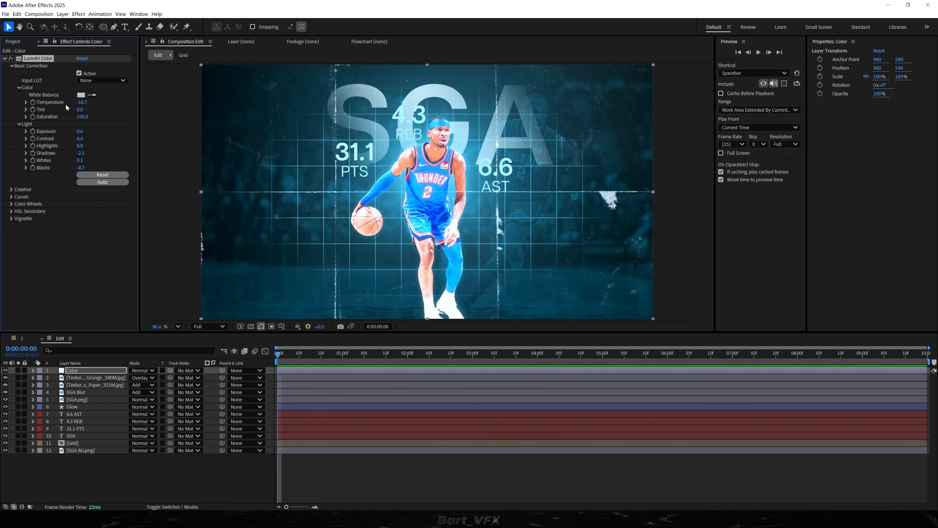
pyautogui.click(12, 66)
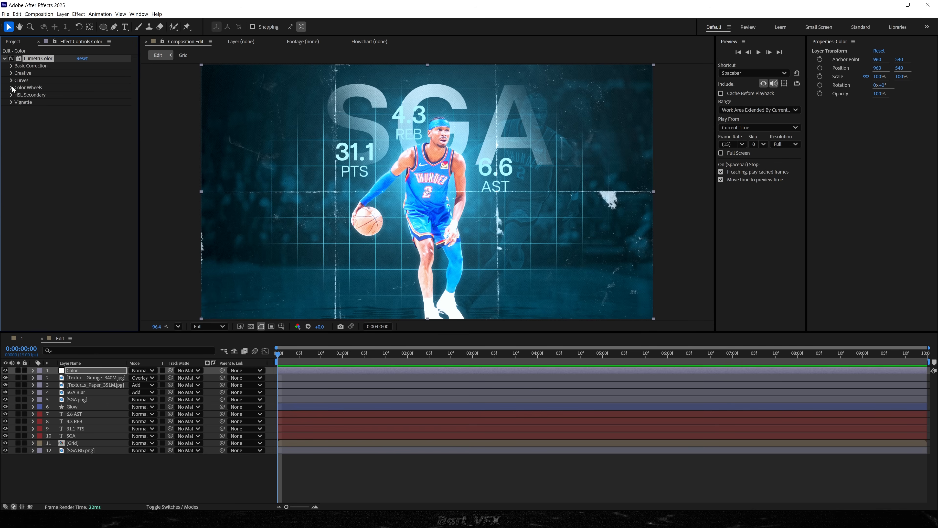
# - Shape the Lumetri RGB curve into a subtle S with an upper and a lower point, and compare the grade on and off
pyautogui.click(12, 80)
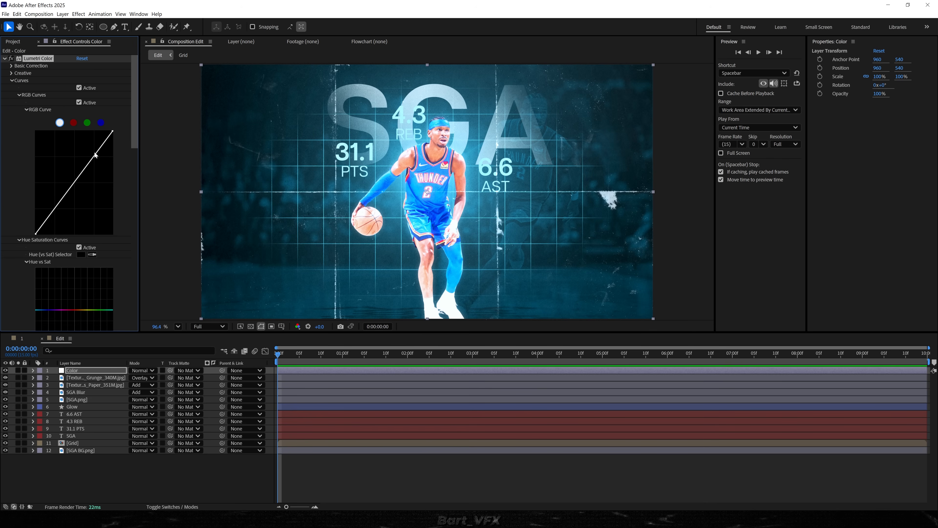
pyautogui.click(96, 152)
pyautogui.click(54, 212)
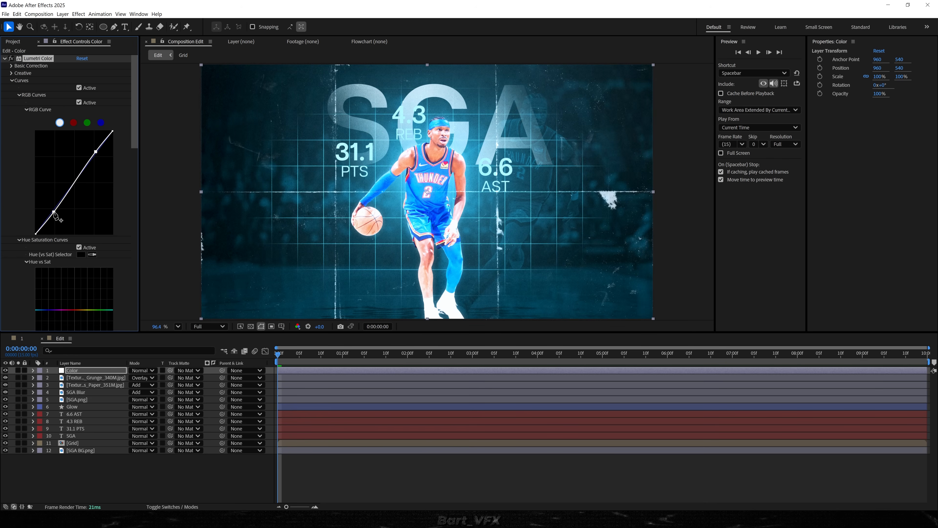
pyautogui.moveTo(54, 212); pyautogui.dragTo(55, 212)
pyautogui.click(5, 370)
pyautogui.click(5, 370)
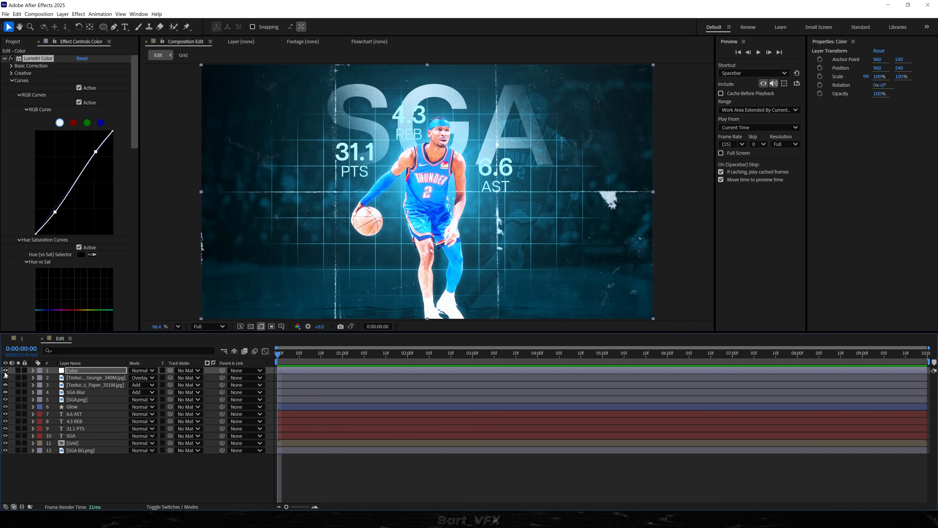
pyautogui.click(5, 371)
pyautogui.click(5, 371)
# - Tint the shadows slightly toward blue using the Lumetri color wheels
pyautogui.click(12, 80)
pyautogui.click(11, 88)
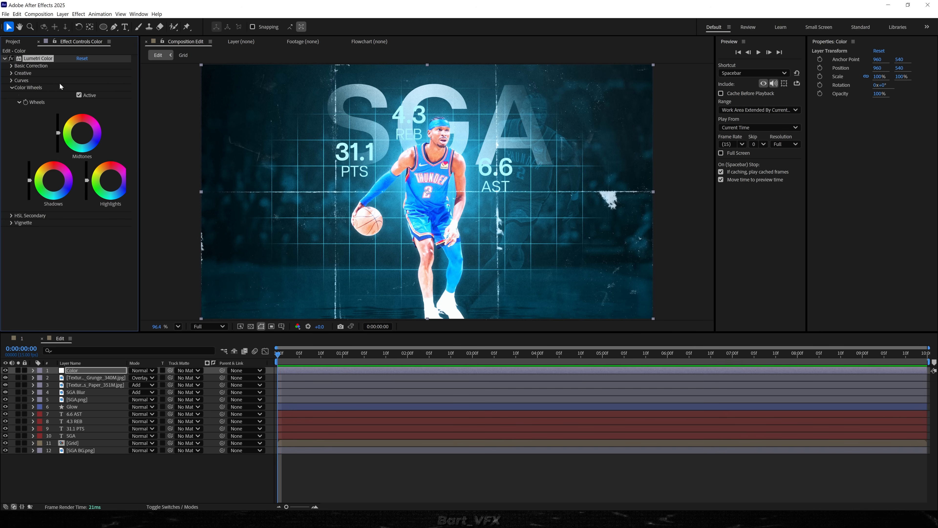
pyautogui.moveTo(51, 183); pyautogui.dragTo(54, 182)
pyautogui.moveTo(54, 183); pyautogui.dragTo(55, 183)
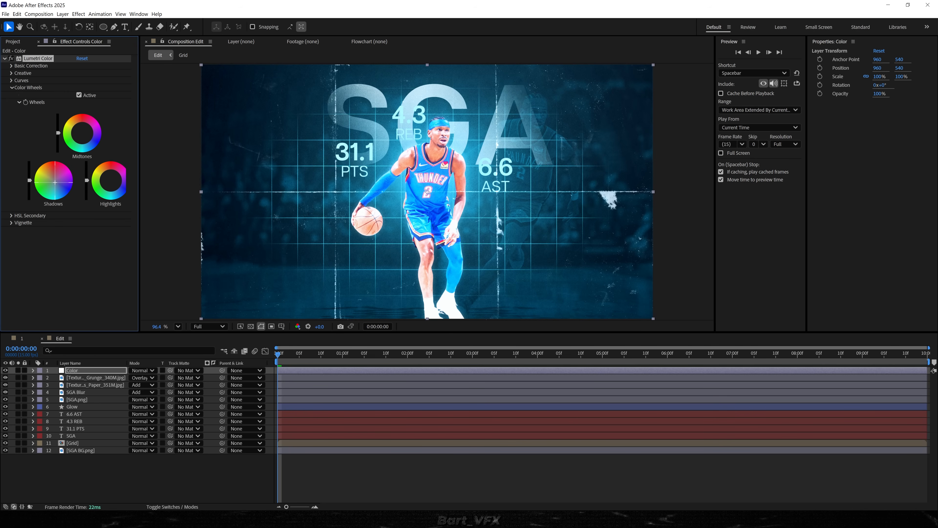
# - Deselect all layers, show the layer switches in the timeline and save the project
pyautogui.press('F2')
pyautogui.press('F4')
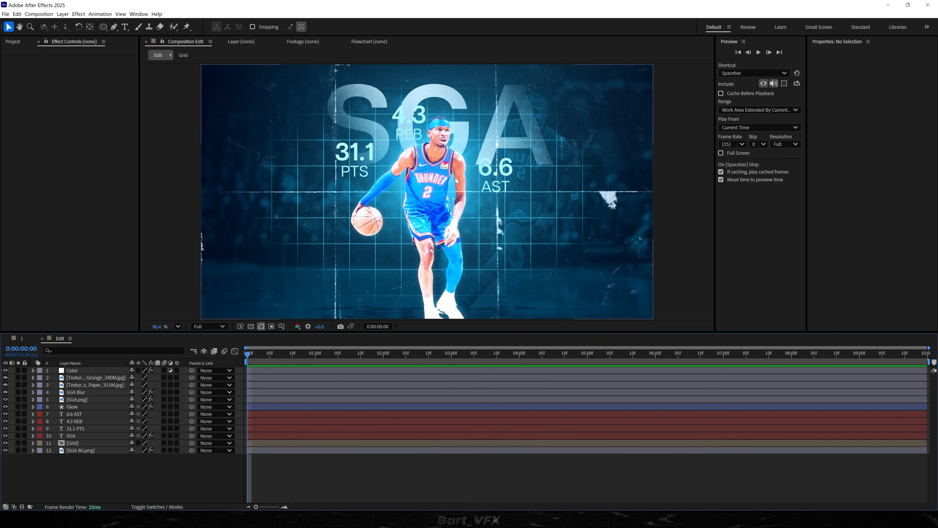
pyautogui.hotkey('ctrl', 's')
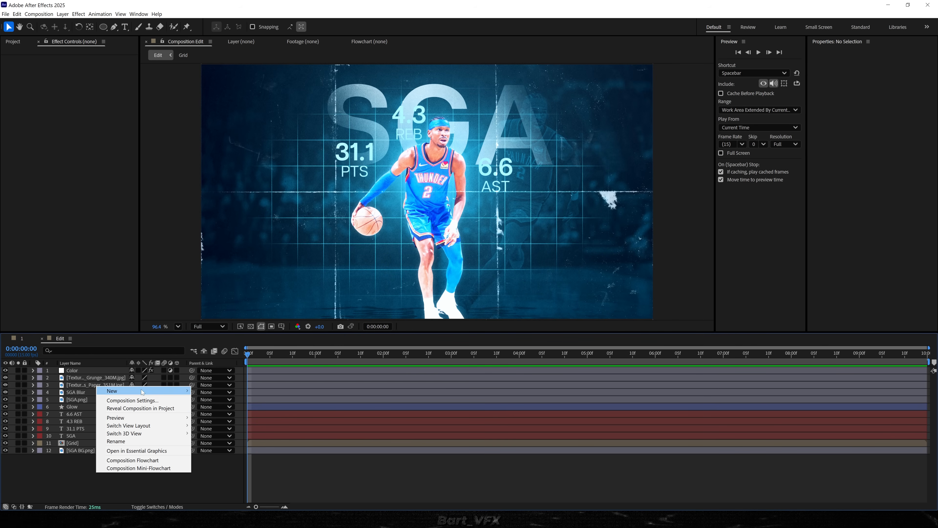
# - Add a new adjustment layer on top of the composition and name it Vignette
pyautogui.moveTo(148, 391)
pyautogui.click(246, 449)
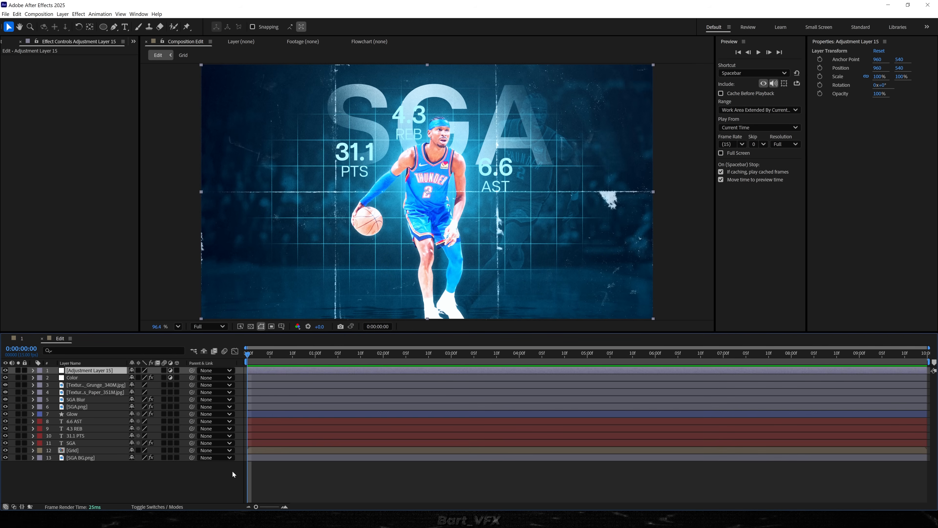
pyautogui.press('Return')
pyautogui.write('Vignette')
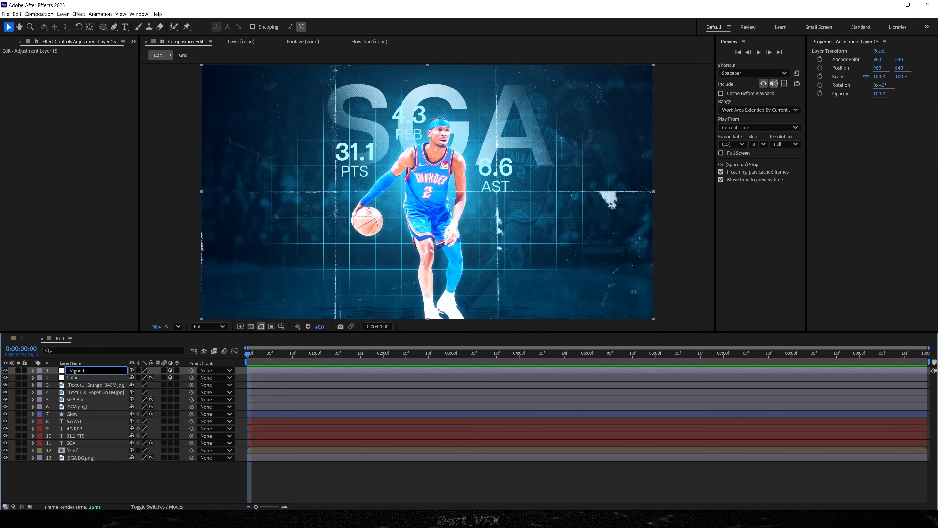
pyautogui.press('Return')
# - Apply CC Vignette to the Vignette layer, set its Amount to 245 and raise Pin Highlights above 63
pyautogui.hotkey('ctrl', 'space')
pyautogui.write('cc')
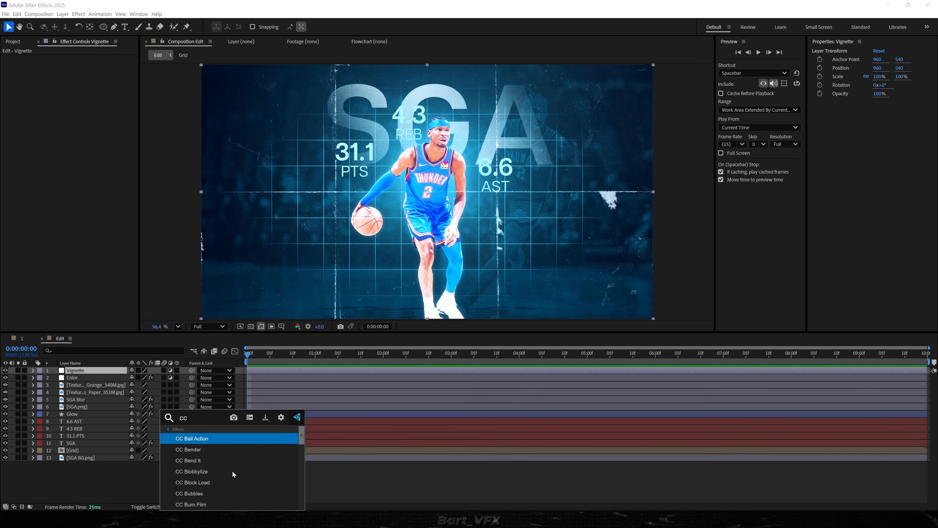
pyautogui.write(' vigne')
pyautogui.press('Return')
pyautogui.moveTo(84, 66); pyautogui.dragTo(148, 70)
pyautogui.moveTo(80, 88); pyautogui.dragTo(106, 88)
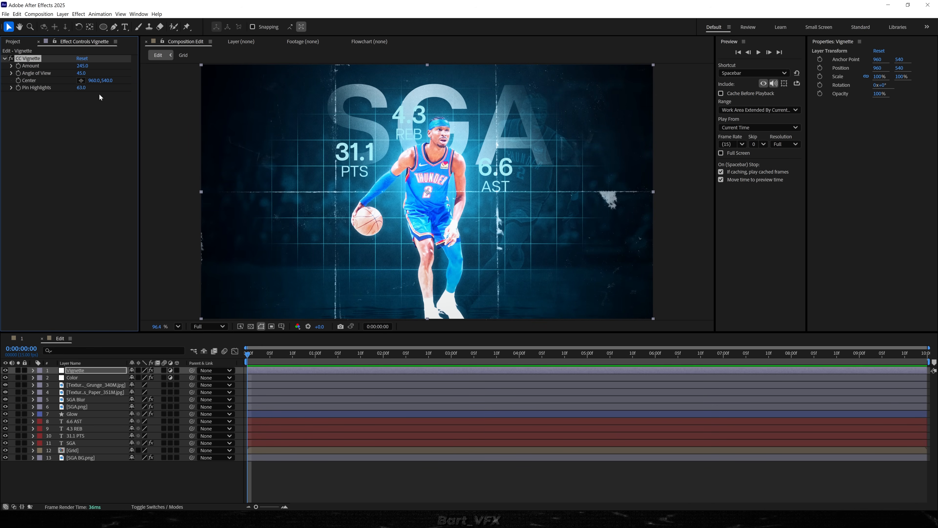
pyautogui.moveTo(81, 87); pyautogui.dragTo(93, 87)
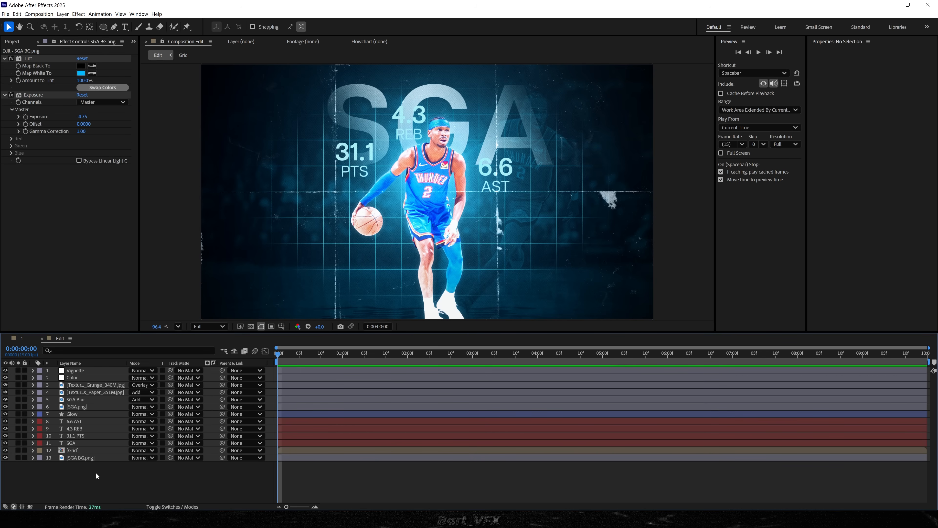
# - Create a black 1920 x 1080 px solid named Grid on top of the layer stack
pyautogui.rightClick(96, 472)
pyautogui.moveTo(156, 391)
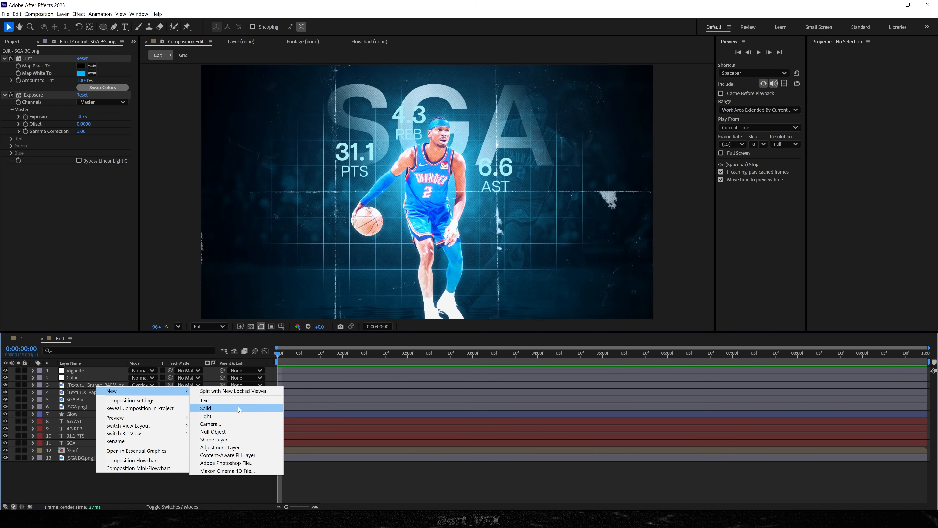
pyautogui.click(239, 407)
pyautogui.write('Grid')
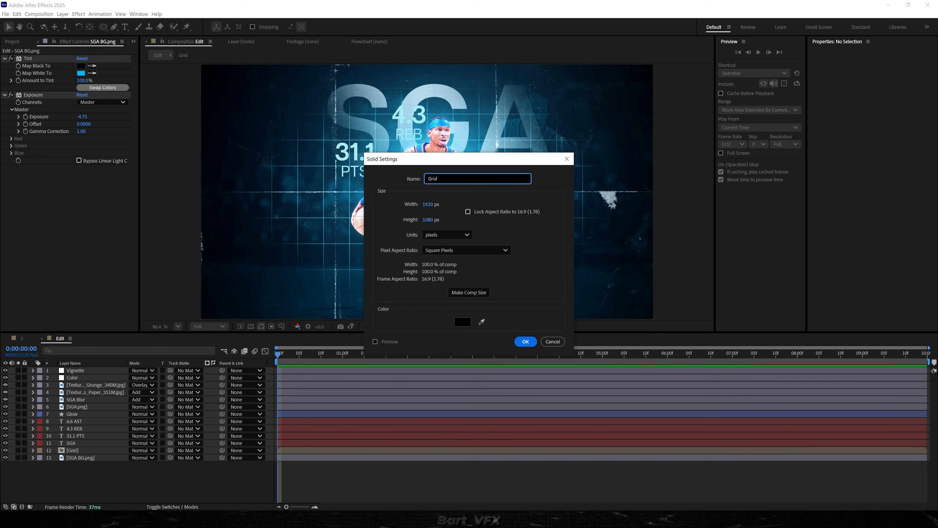
pyautogui.press('Return')
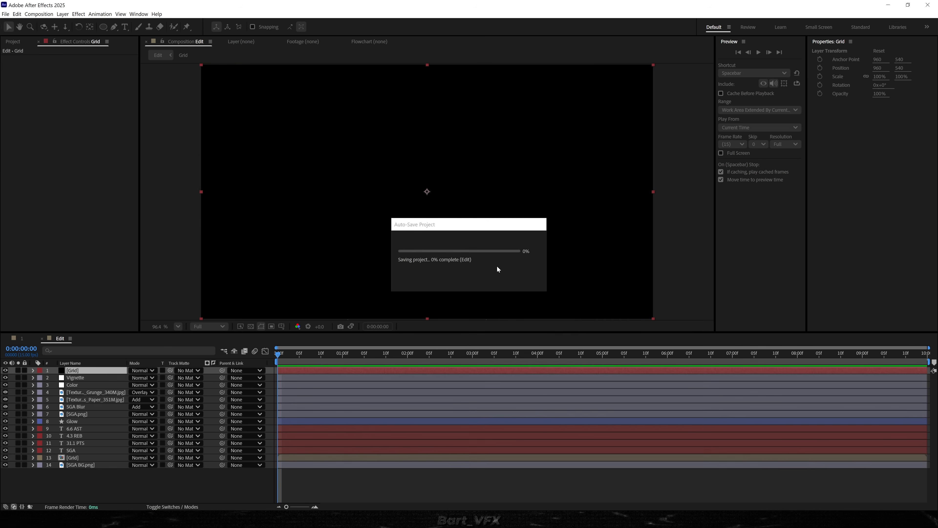
# - Apply the Grid effect to the new Grid solid and set Size From to Width Slider
pyautogui.hotkey('ctrl', 'space')
pyautogui.write('grid')
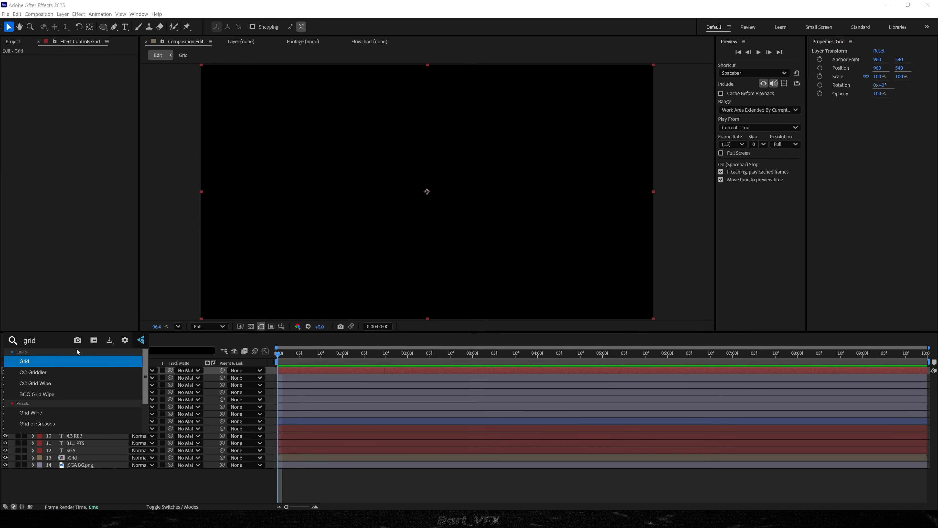
pyautogui.press('Return')
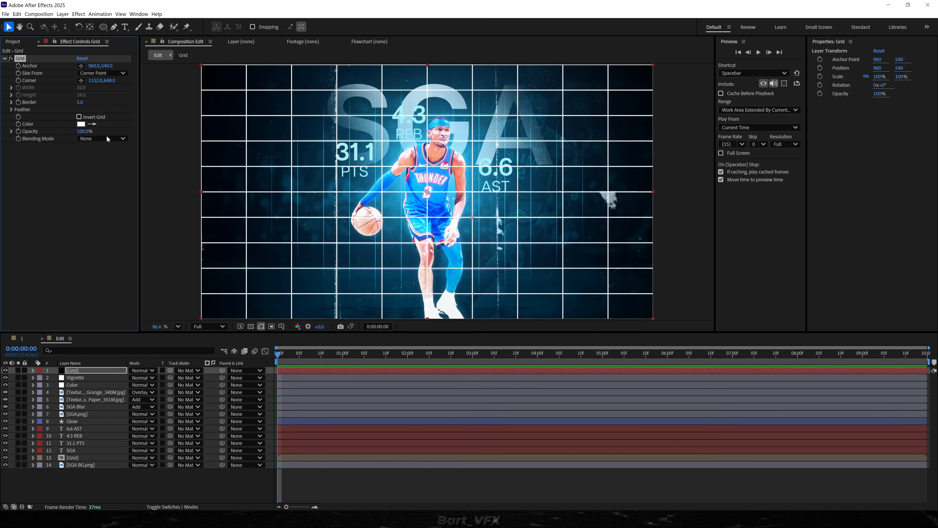
pyautogui.click(111, 73)
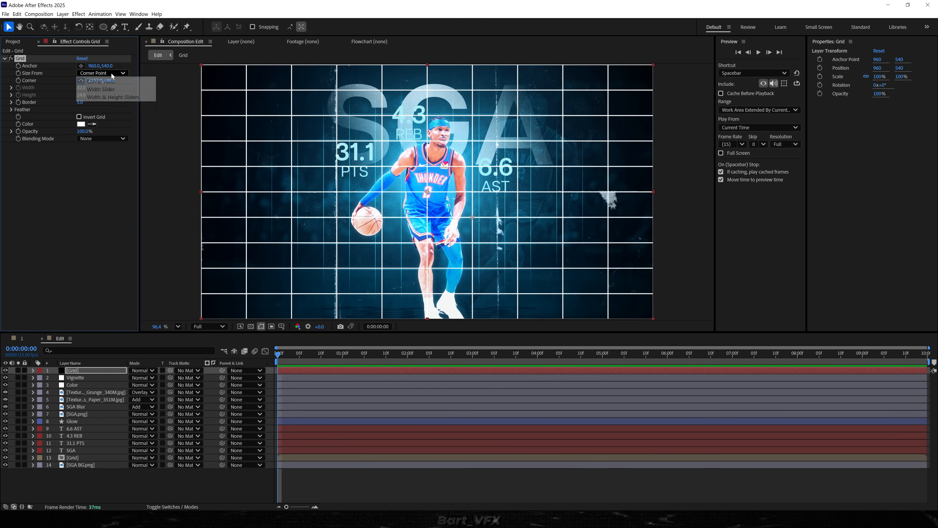
pyautogui.click(120, 91)
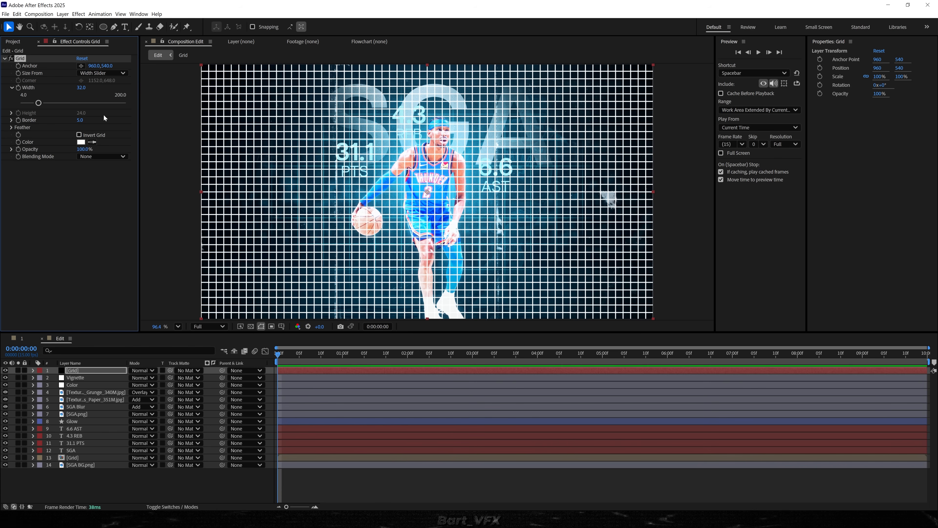
# - Set the Grid effect's Border to 1 and its line color to black
pyautogui.click(80, 120)
pyautogui.write('1')
pyautogui.press('Return')
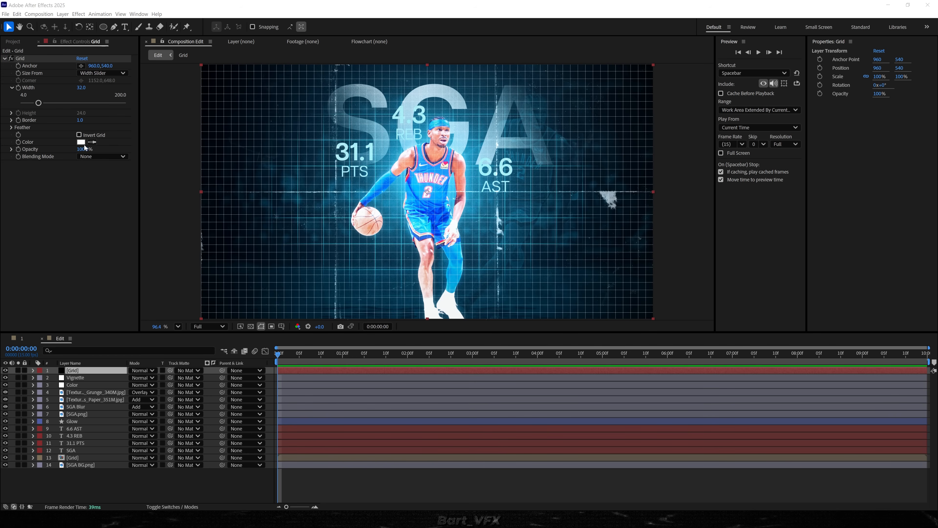
pyautogui.click(81, 142)
pyautogui.click(372, 314)
pyautogui.click(554, 208)
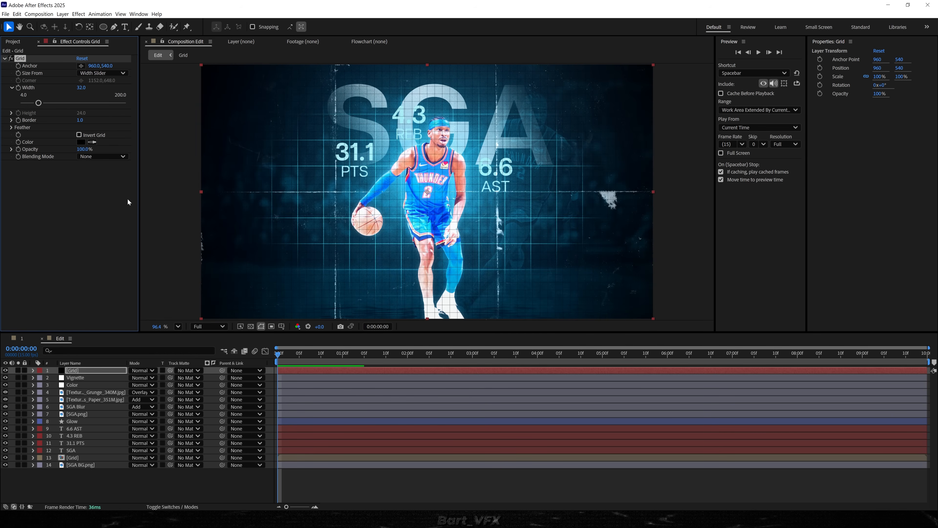
# - Reduce the Grid effect's Width to 6 and inspect the fine mesh up close on the player
pyautogui.scroll(5, 360, 124)
pyautogui.scroll(2, 346, 154)
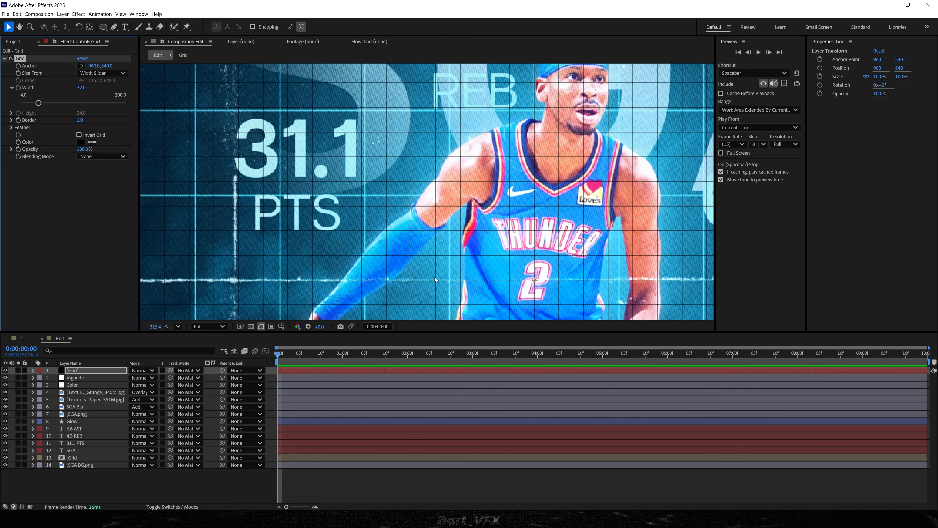
pyautogui.moveTo(82, 88); pyautogui.dragTo(37, 155)
pyautogui.click(77, 87)
pyautogui.write('6')
pyautogui.press('Return')
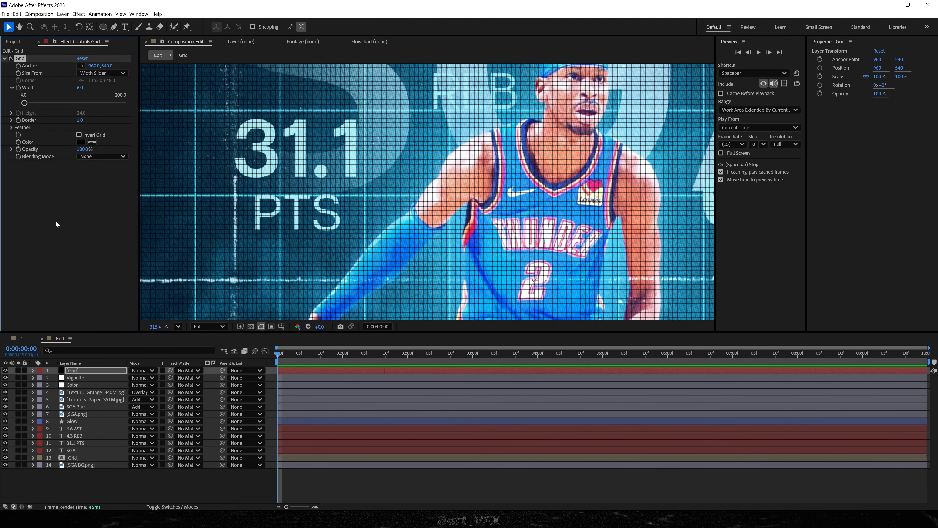
pyautogui.scroll(-2, 441, 140)
pyautogui.scroll(2, 439, 138)
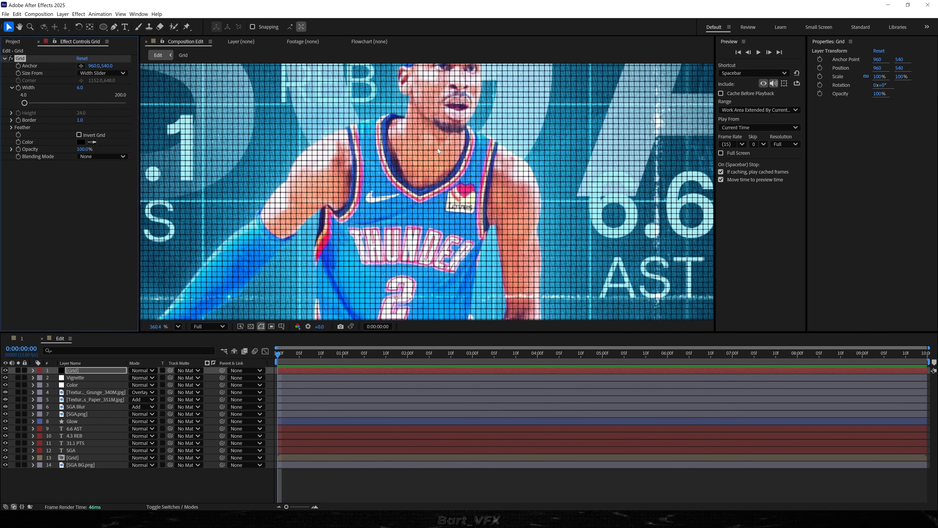
# - Set the top Grid layer's blending mode to Soft Light and check its effect on the full composition
pyautogui.click(150, 371)
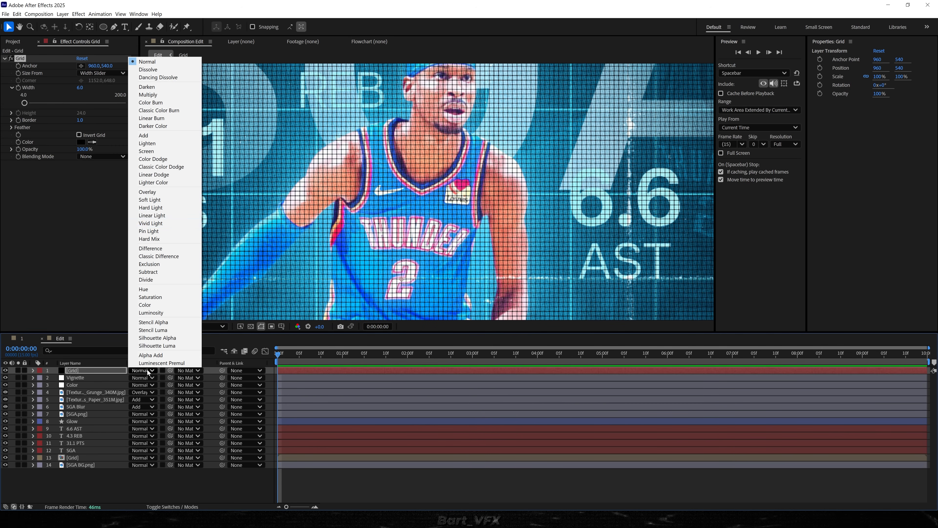
pyautogui.click(167, 198)
pyautogui.scroll(-4, 170, 201)
pyautogui.click(6, 370)
pyautogui.hotkey('ctrl', 'shift', 'a')
pyautogui.scroll(2, 436, 132)
pyautogui.hotkey('shift', '/')
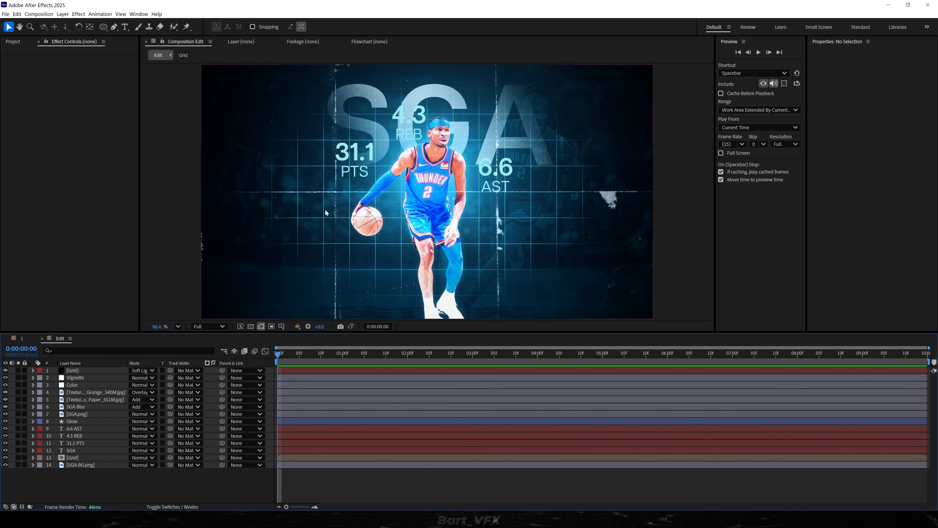
# - Add a new adjustment layer and name it Radial Blur
pyautogui.rightClick(100, 480)
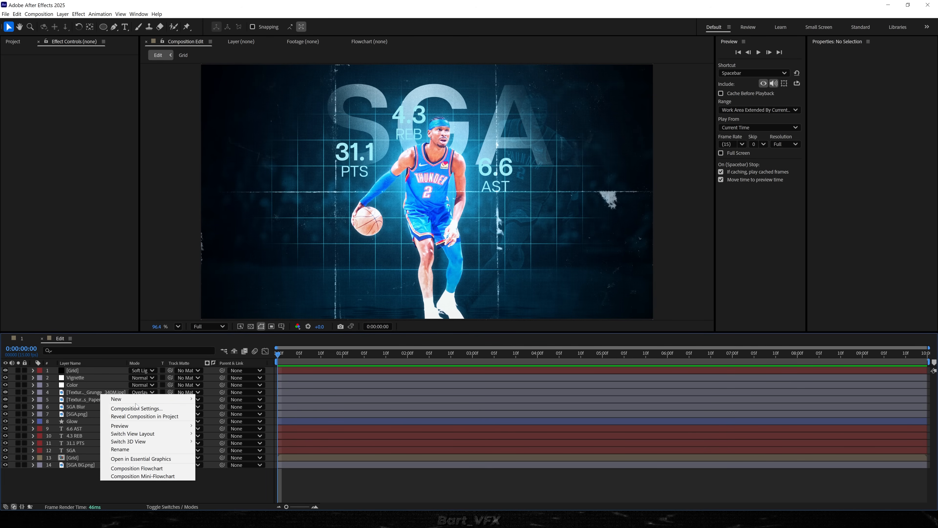
pyautogui.moveTo(139, 401)
pyautogui.click(225, 455)
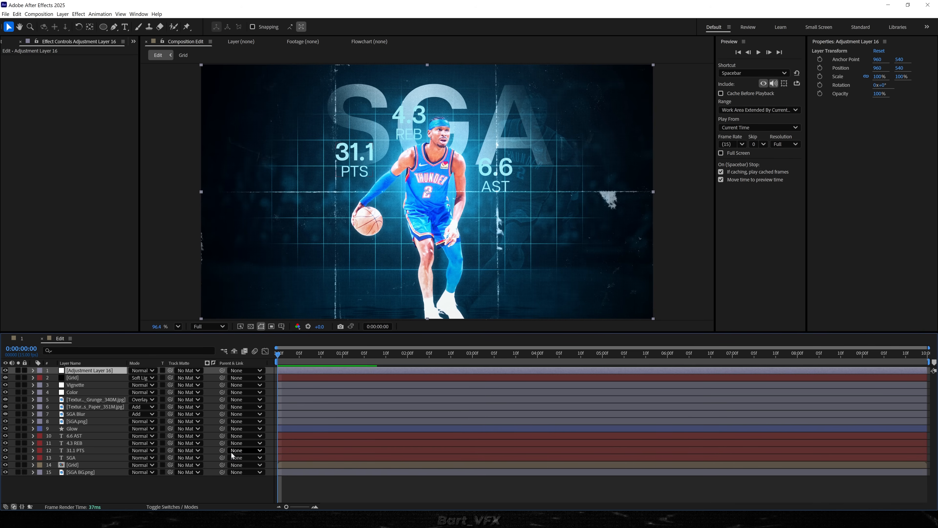
pyautogui.press('Return')
pyautogui.write('Radial Blur')
pyautogui.press('Return')
# - Apply the Radial Blur effect to the Radial Blur layer and move the layer directly below SGA.png
pyautogui.hotkey('ctrl', 'space')
pyautogui.write('rad')
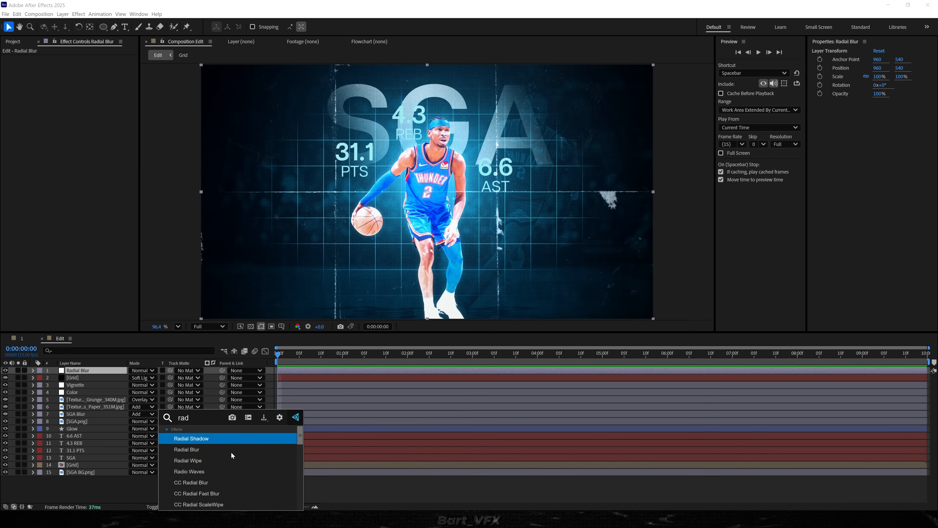
pyautogui.click(232, 453)
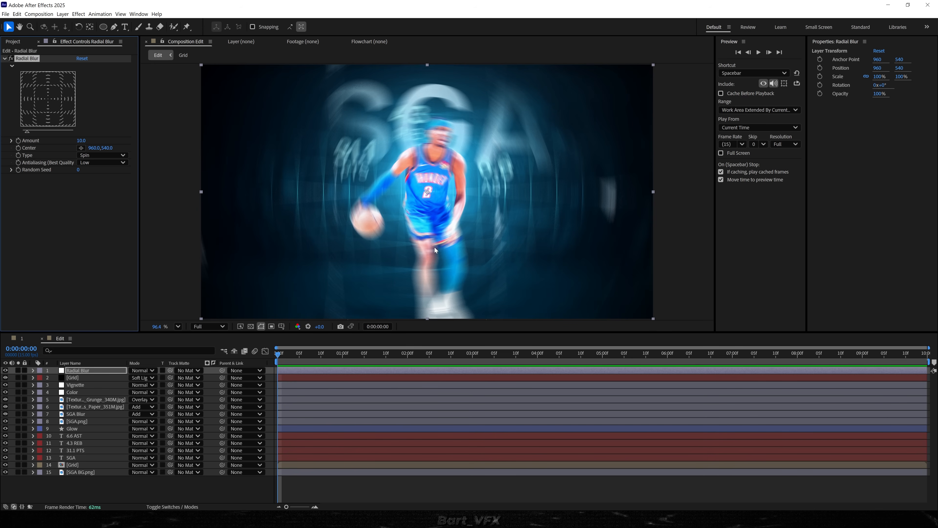
pyautogui.click(83, 370)
pyautogui.moveTo(83, 374); pyautogui.dragTo(83, 425)
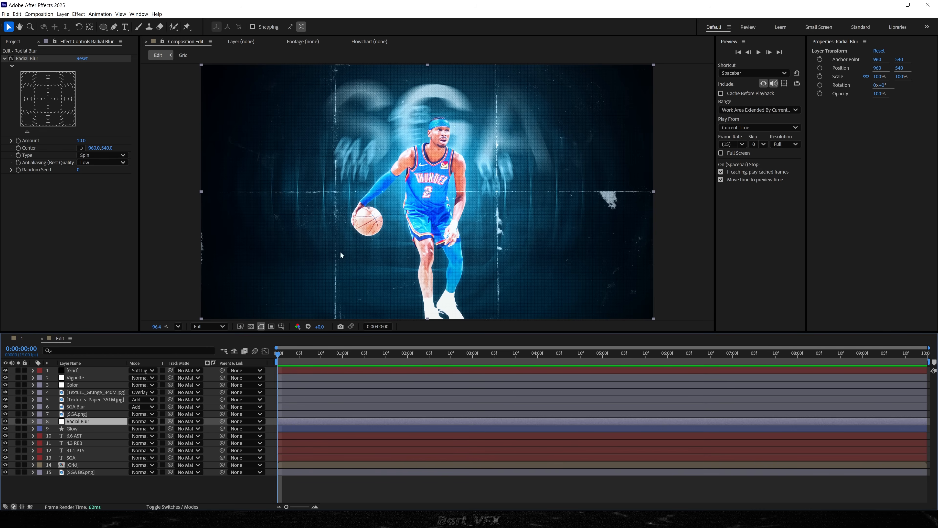
# - Draw an elliptical mask around the player on the Radial Blur layer, shift it slightly upward and widen it
pyautogui.moveTo(103, 27); pyautogui.dragTo(144, 46)
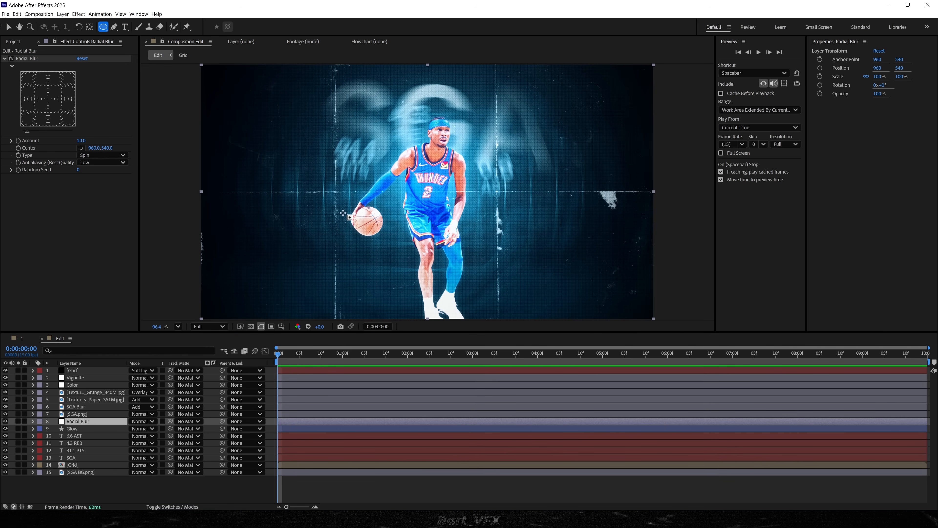
pyautogui.moveTo(339, 105); pyautogui.dragTo(527, 289)
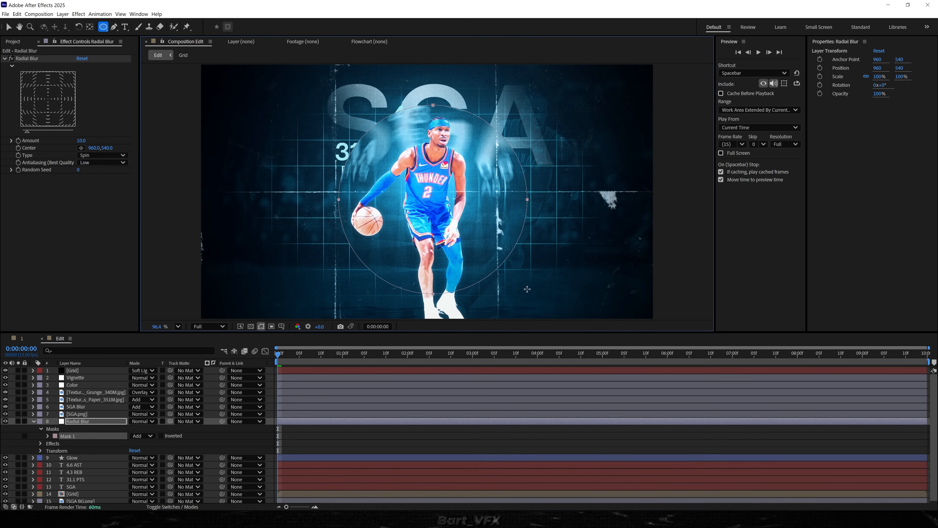
pyautogui.press('v')
pyautogui.doubleClick(453, 292)
pyautogui.moveTo(440, 268); pyautogui.dragTo(442, 259)
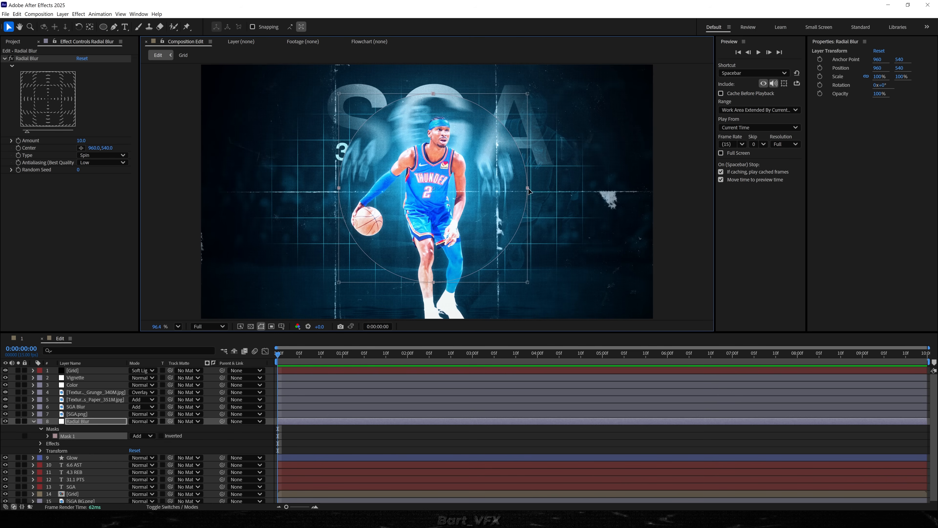
pyautogui.moveTo(527, 187); pyautogui.dragTo(538, 189)
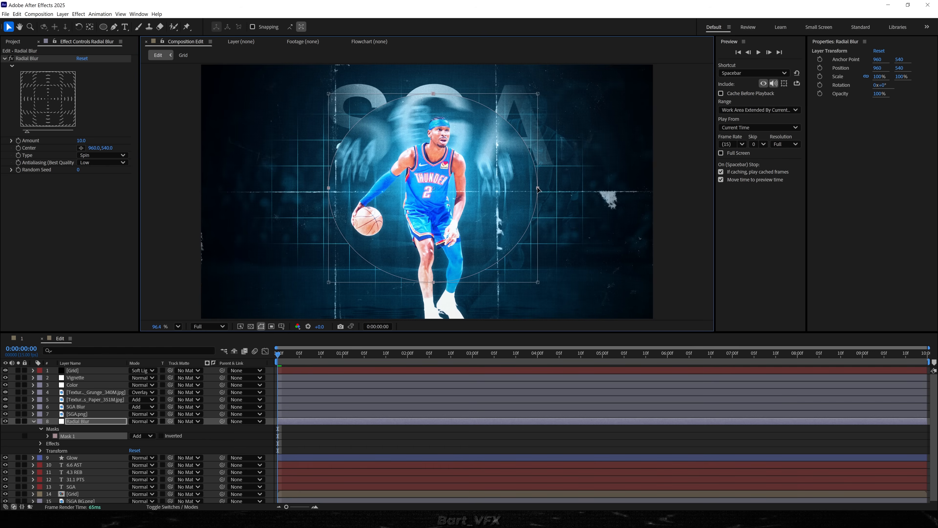
# - Invert the Radial Blur layer's mask with a 171-pixel feather and compare the blur on and off
pyautogui.click(66, 437)
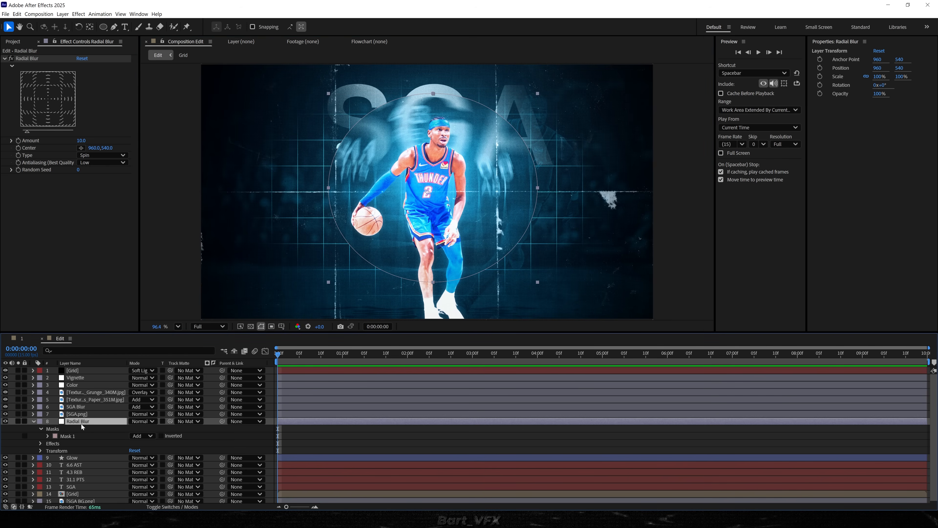
pyautogui.press('f')
pyautogui.click(148, 436)
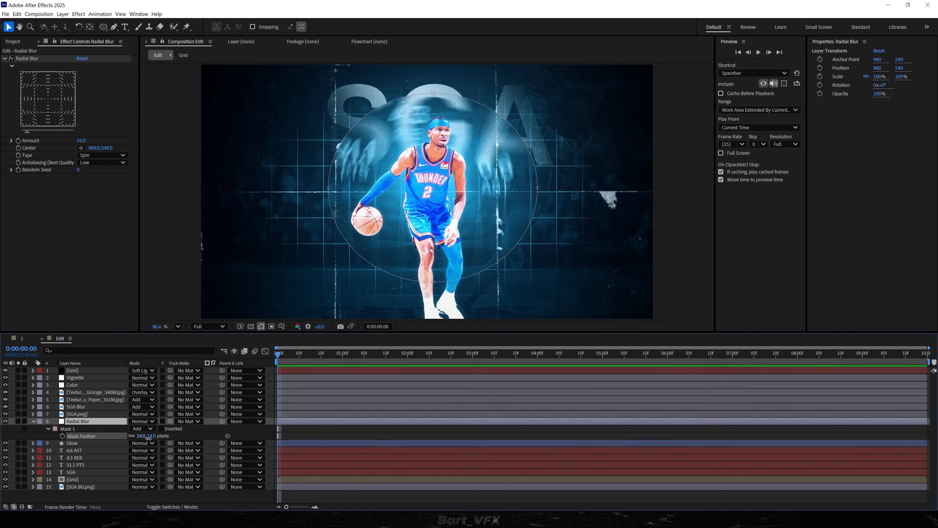
pyautogui.moveTo(149, 437); pyautogui.dragTo(204, 447)
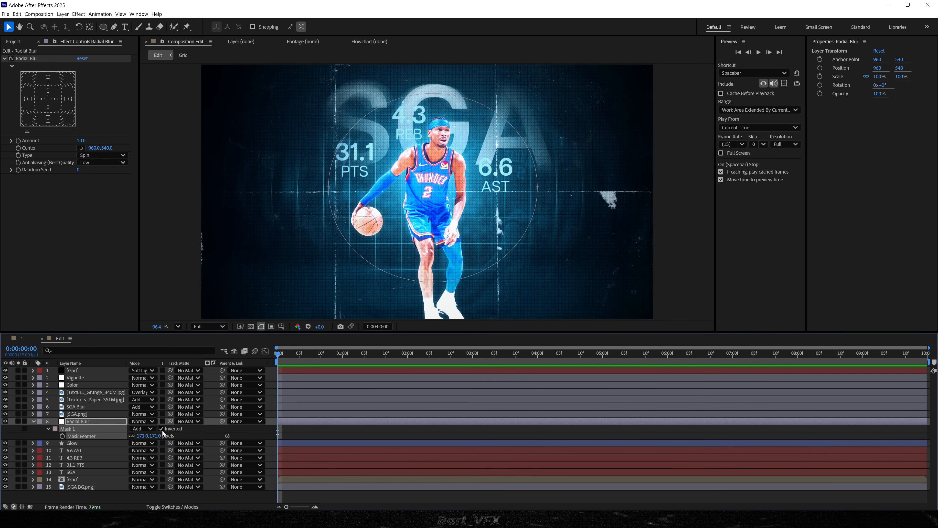
pyautogui.click(353, 433)
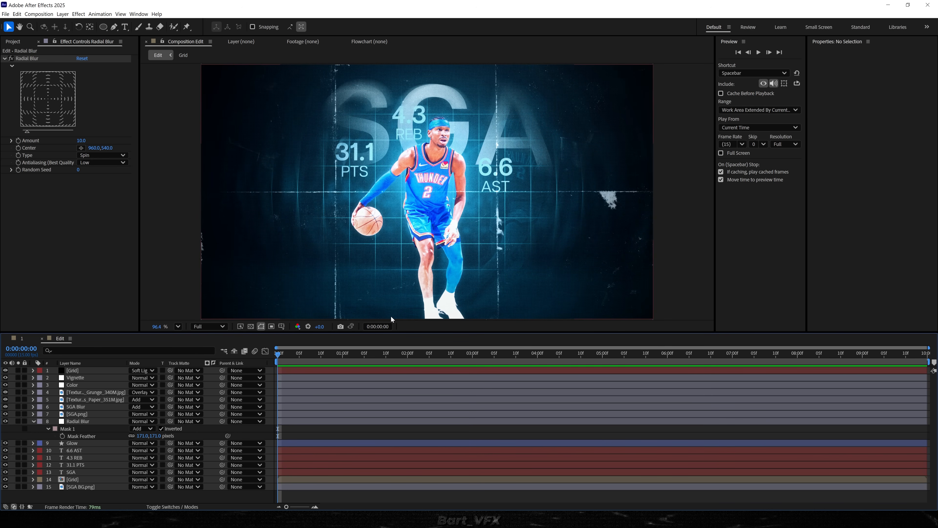
pyautogui.click(5, 421)
pyautogui.click(5, 421)
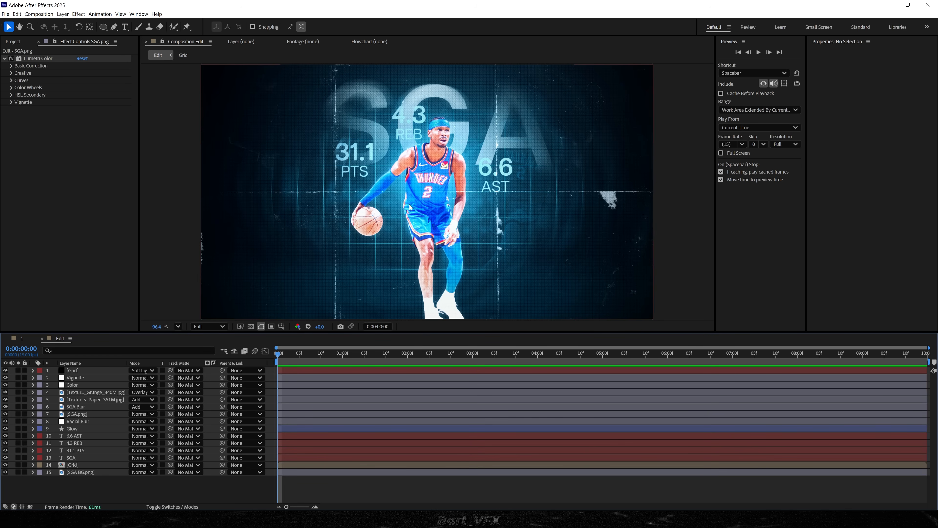
# - Duplicate the SGA.png layer and rename the lower copy SGA Shadow
pyautogui.click(85, 415)
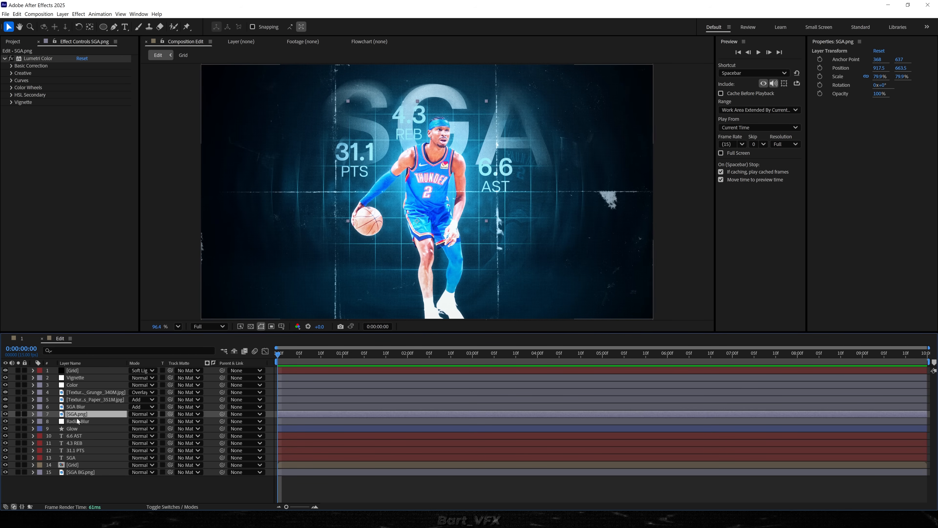
pyautogui.hotkey('ctrl', 'd')
pyautogui.click(82, 424)
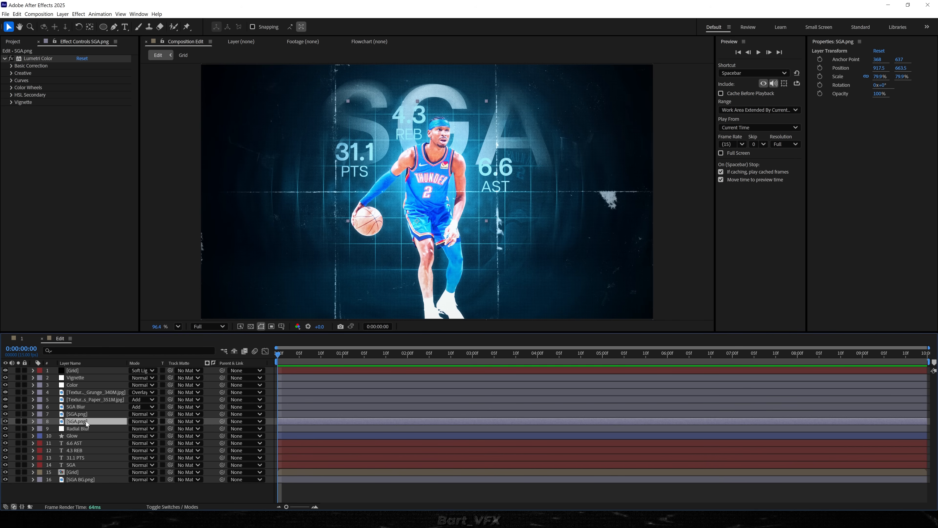
pyautogui.press('Return')
pyautogui.write('SGA Shadow')
pyautogui.press('Return')
# - Apply the Drop Shadow effect to the SGA Shadow layer
pyautogui.hotkey('ctrl', 'space')
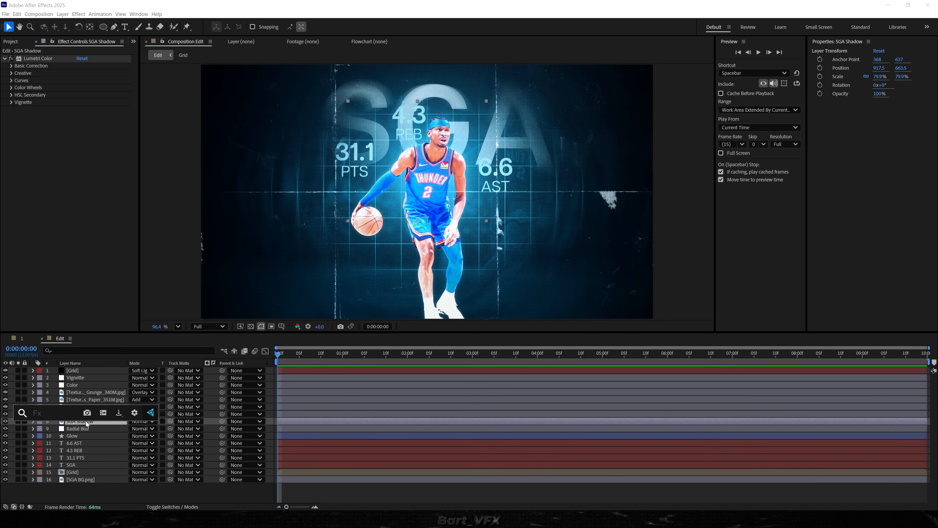
pyautogui.write('drop')
pyautogui.press('Return')
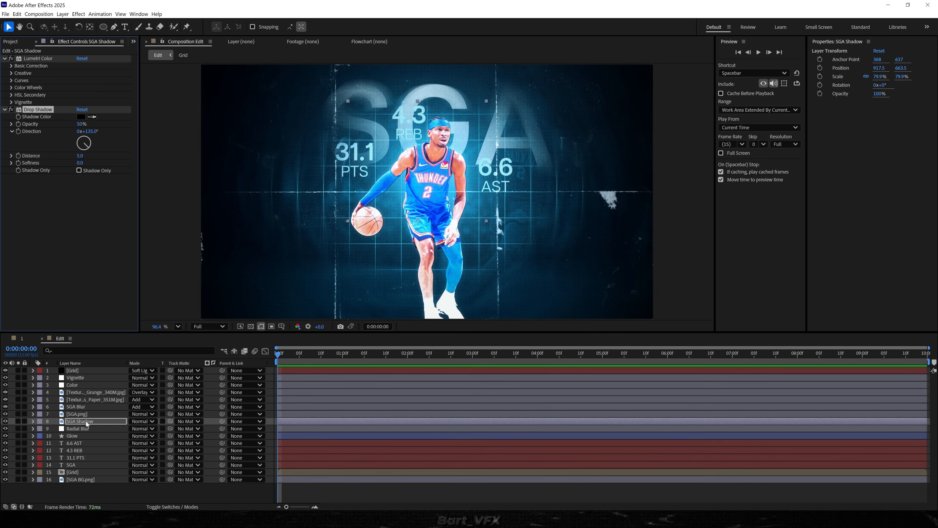
# - Try a Drop Shadow distance of 43 with the bright blue shadow color 00B1FF
pyautogui.moveTo(80, 155); pyautogui.dragTo(96, 155)
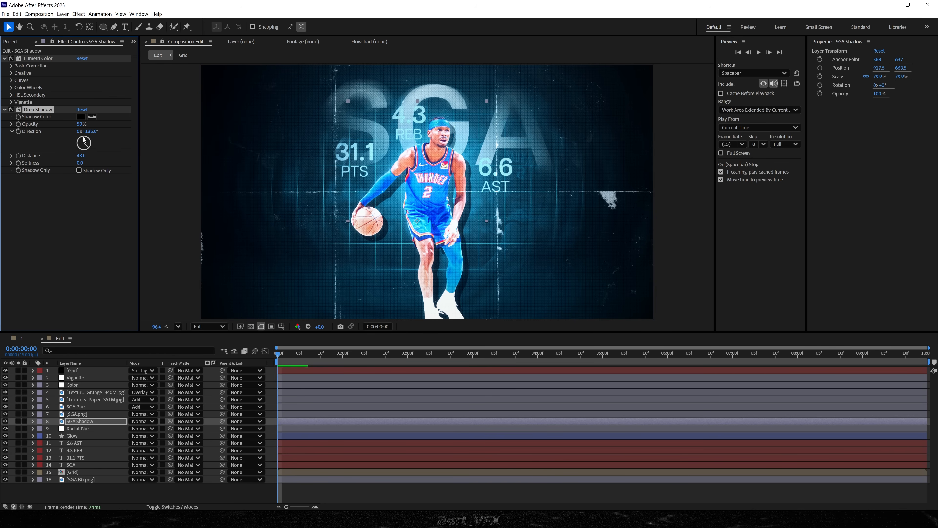
pyautogui.click(80, 116)
pyautogui.moveTo(490, 249); pyautogui.dragTo(491, 254)
pyautogui.click(480, 206)
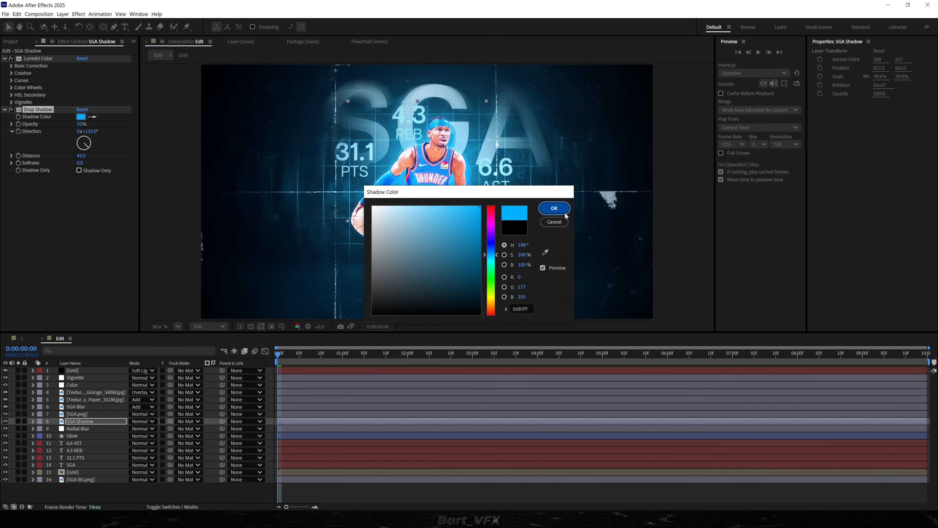
pyautogui.click(554, 208)
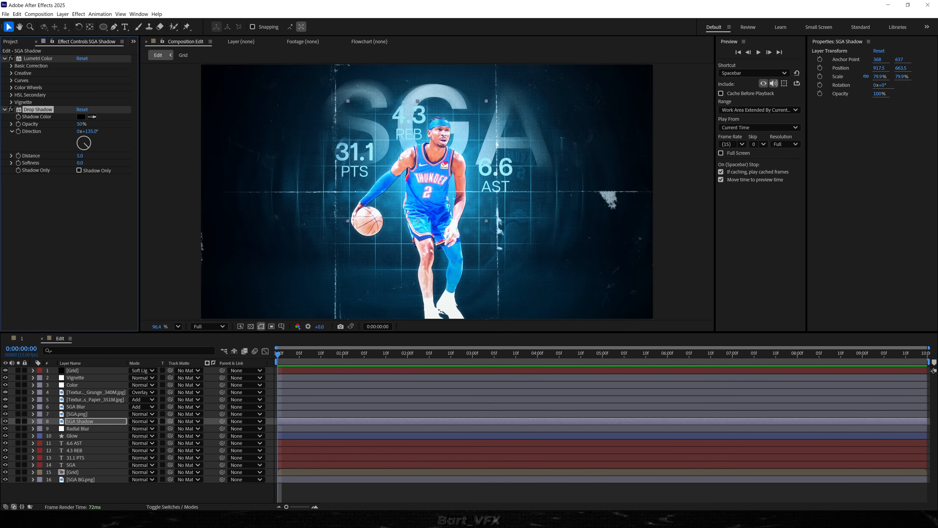
# - Set SGA Shadow's Drop Shadow to distance 0, softness 77 and opacity 65%
pyautogui.click(84, 205)
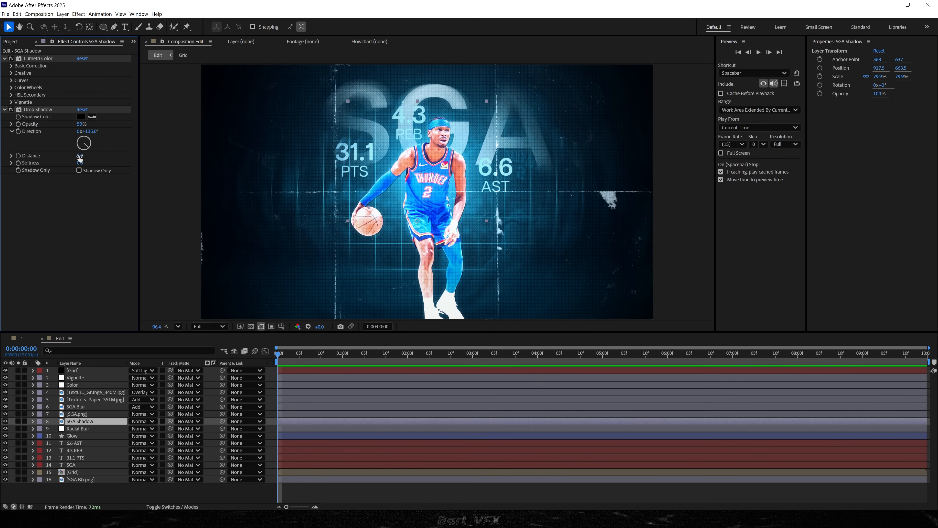
pyautogui.moveTo(80, 159); pyautogui.dragTo(115, 160)
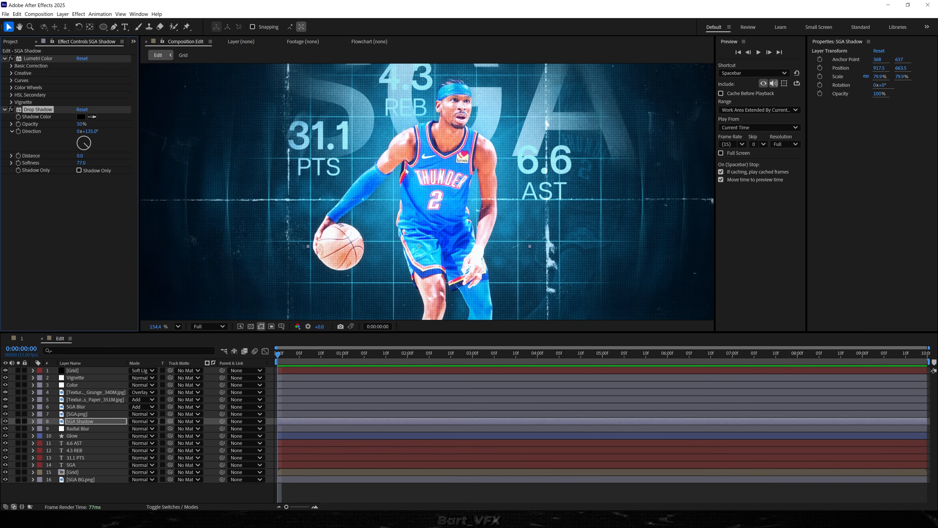
pyautogui.moveTo(81, 126); pyautogui.dragTo(98, 125)
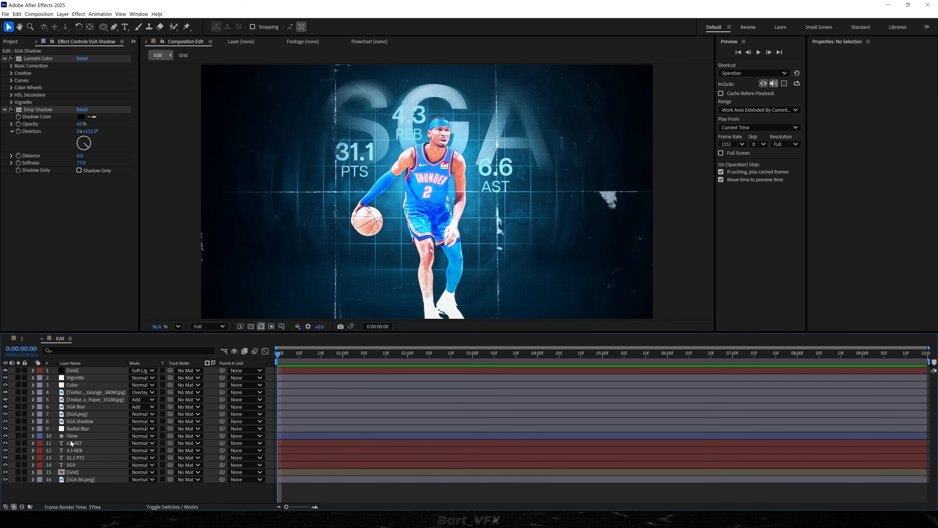
# - Compare the composition with the Glow layer hidden and shown
pyautogui.click(6, 436)
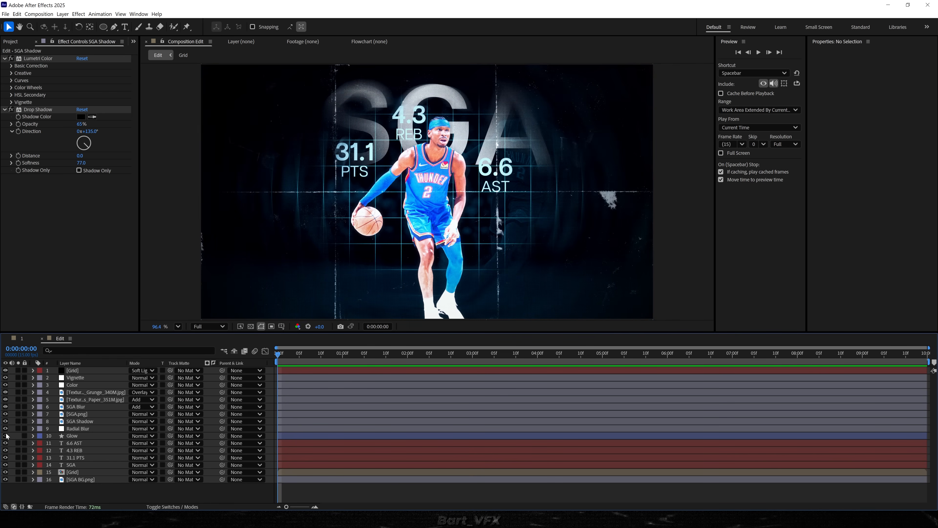
pyautogui.click(6, 436)
pyautogui.click(74, 436)
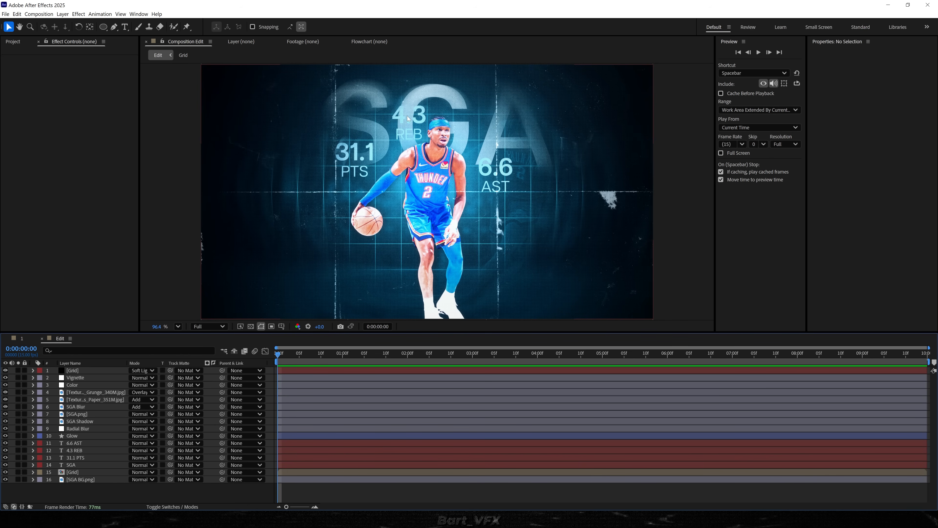
# - Create a two-node 35mm camera named Camera 1 and move it to the end of the layer stack
pyautogui.rightClick(92, 493)
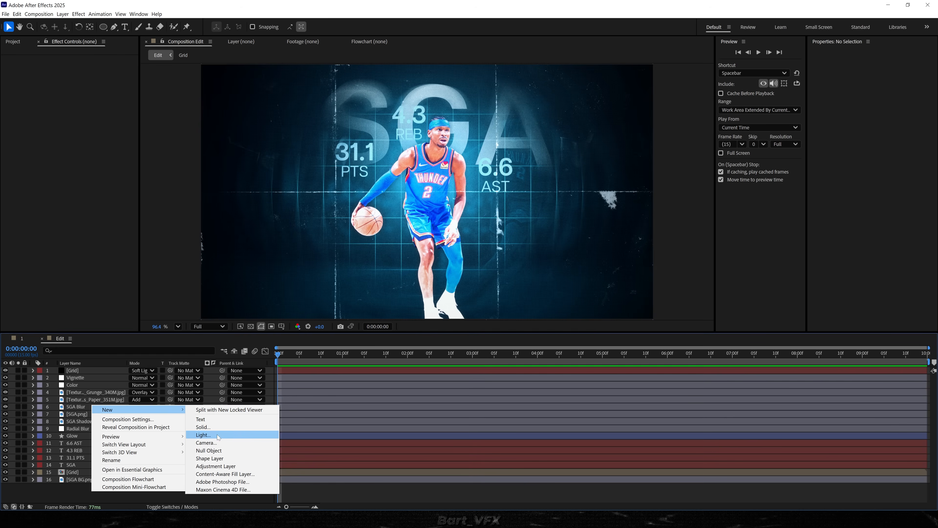
pyautogui.click(217, 443)
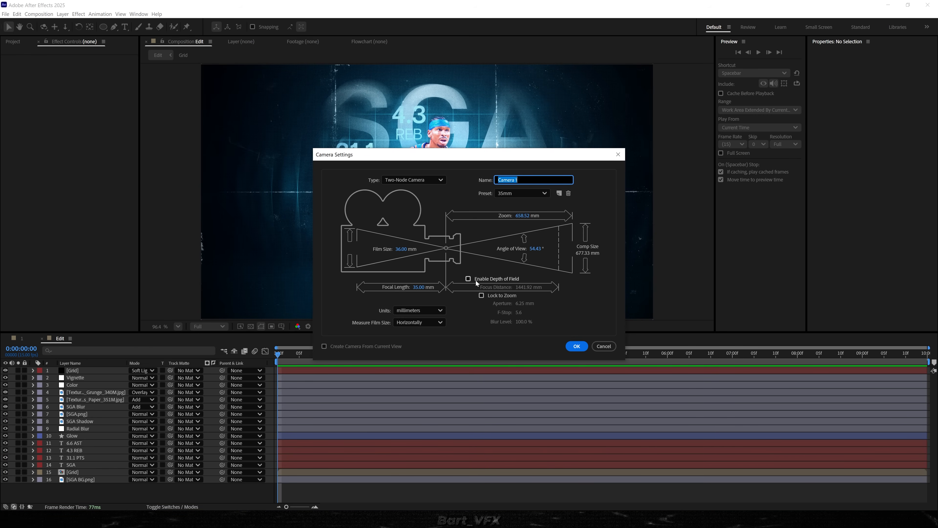
pyautogui.click(576, 346)
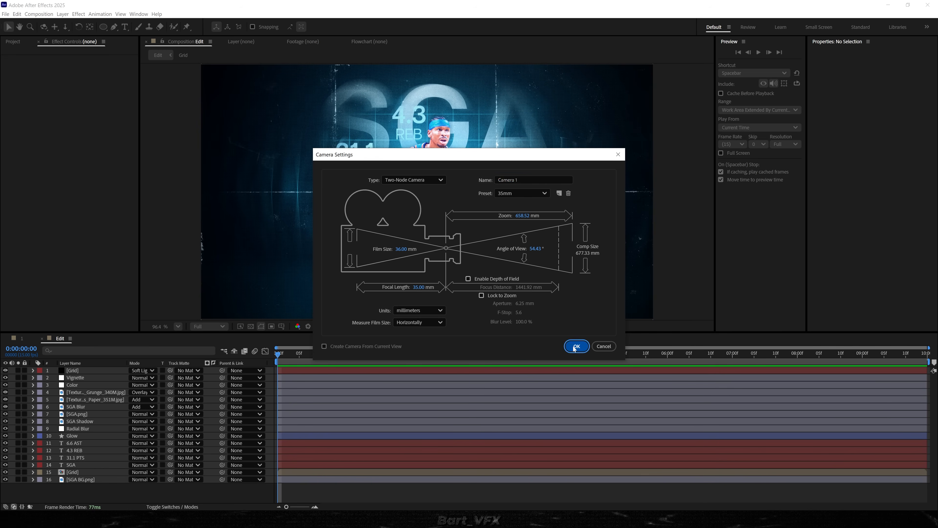
pyautogui.moveTo(78, 372); pyautogui.dragTo(74, 493)
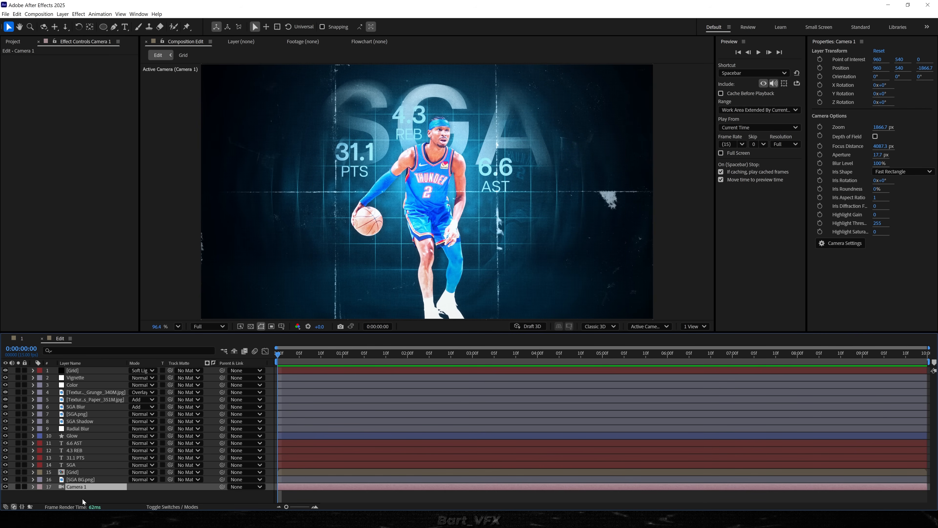
# - Add a null object directly above Camera 1 and name it cam control 1
pyautogui.rightClick(82, 499)
pyautogui.moveTo(112, 417)
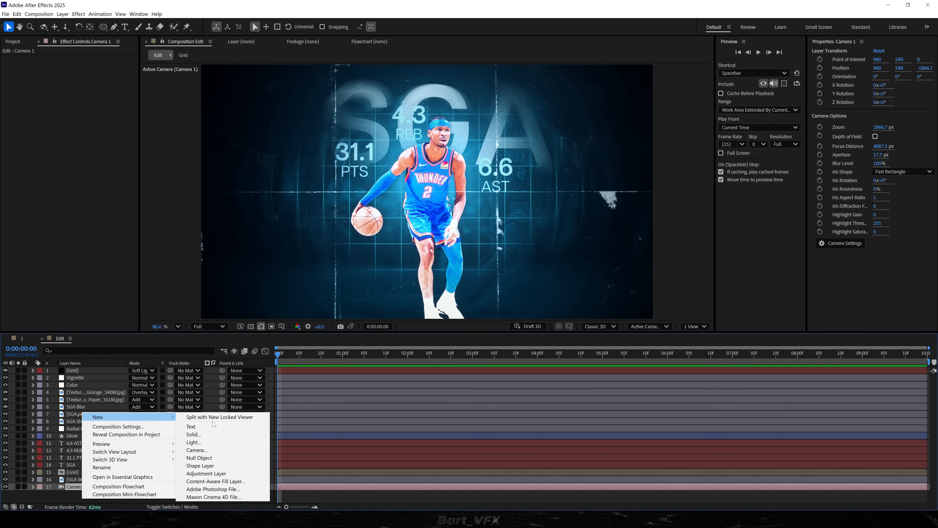
pyautogui.click(199, 458)
pyautogui.press('Return')
pyautogui.write('cam co')
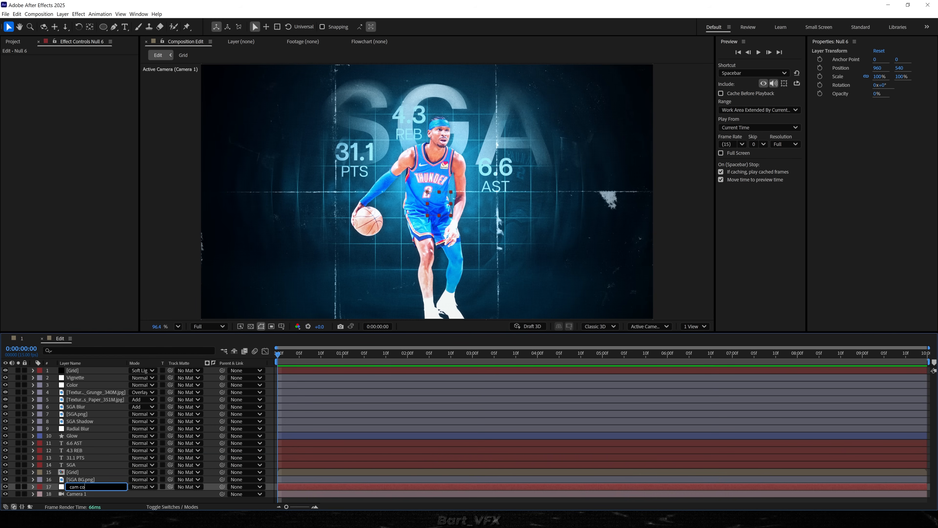
pyautogui.write('ntrol 1')
pyautogui.press('Return')
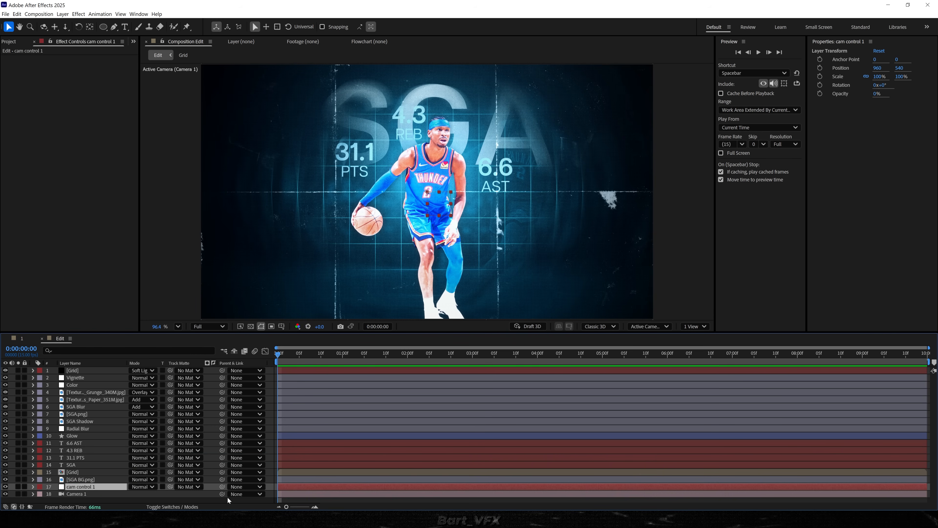
# - Parent Camera 1 to cam control 1 and give both layers the Cyan label
pyautogui.moveTo(222, 494); pyautogui.dragTo(97, 486)
pyautogui.keyDown('ctrl'); pyautogui.click(69, 494); pyautogui.keyUp('ctrl')
pyautogui.click(40, 495)
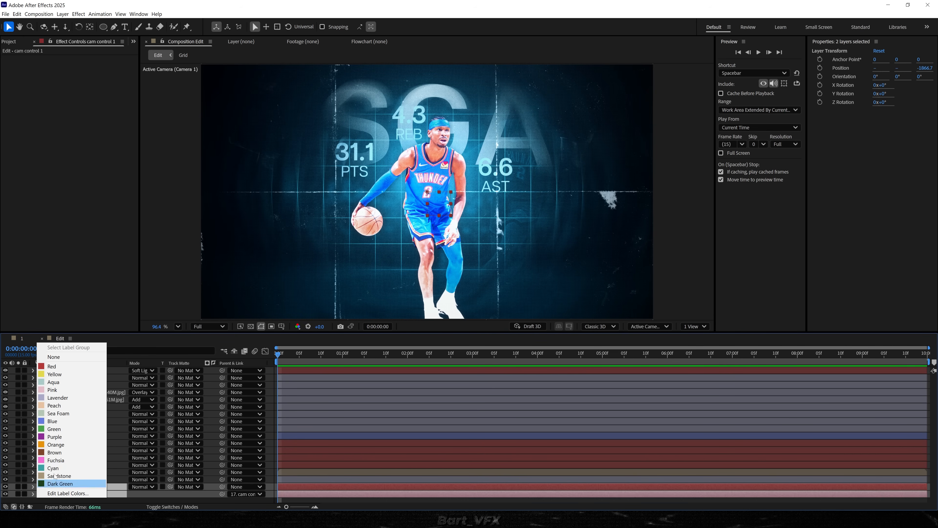
pyautogui.click(56, 469)
# - Show the layer switches in an enlarged timeline and enable 3D on every layer from the grunge texture through cam control 1
pyautogui.press('F2')
pyautogui.press('F4')
pyautogui.moveTo(121, 332); pyautogui.dragTo(125, 302)
pyautogui.click(355, 474)
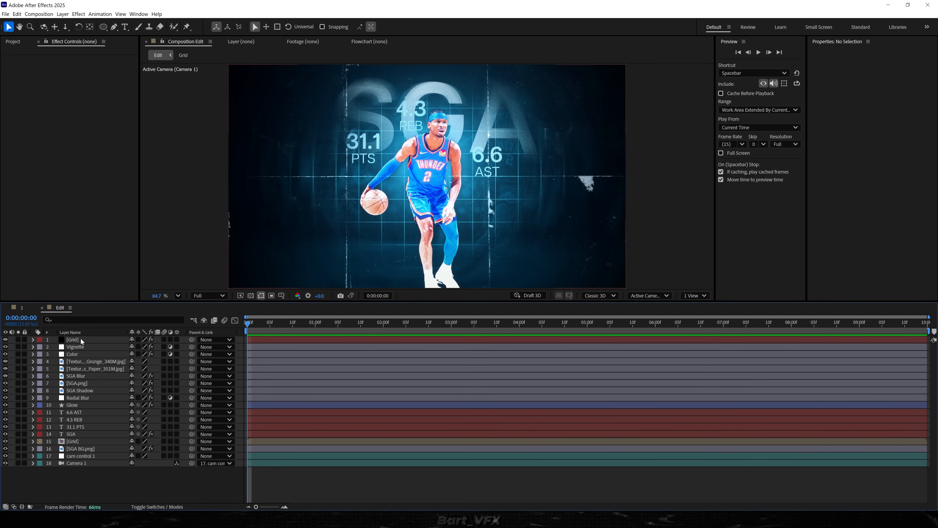
pyautogui.moveTo(176, 445); pyautogui.dragTo(177, 461)
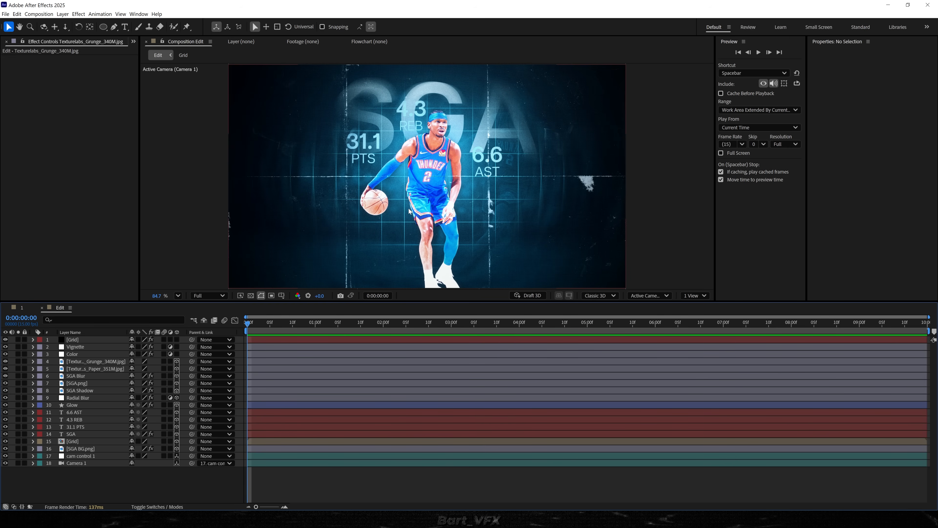
# - Bring the Paper_351M texture layer closer to the camera by setting its Z position to -621
pyautogui.click(98, 369)
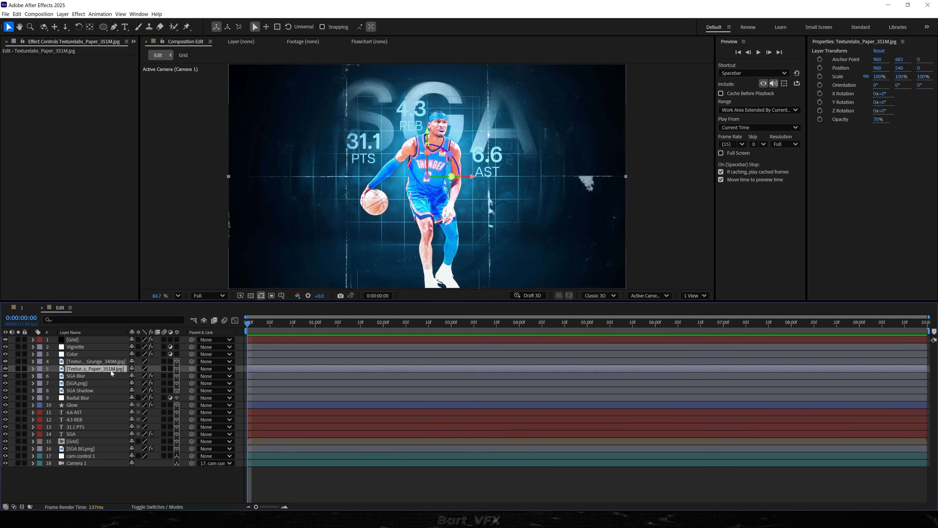
pyautogui.press('p')
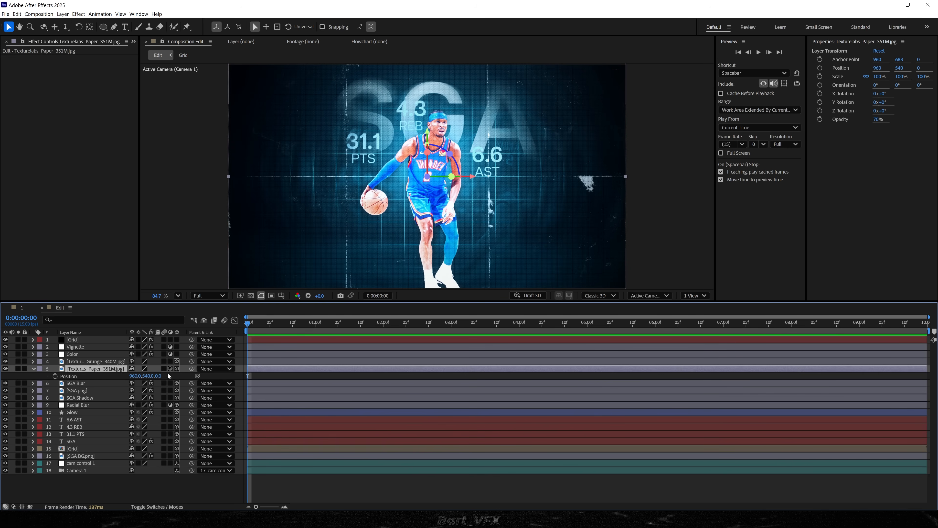
pyautogui.moveTo(161, 376); pyautogui.dragTo(4, 376)
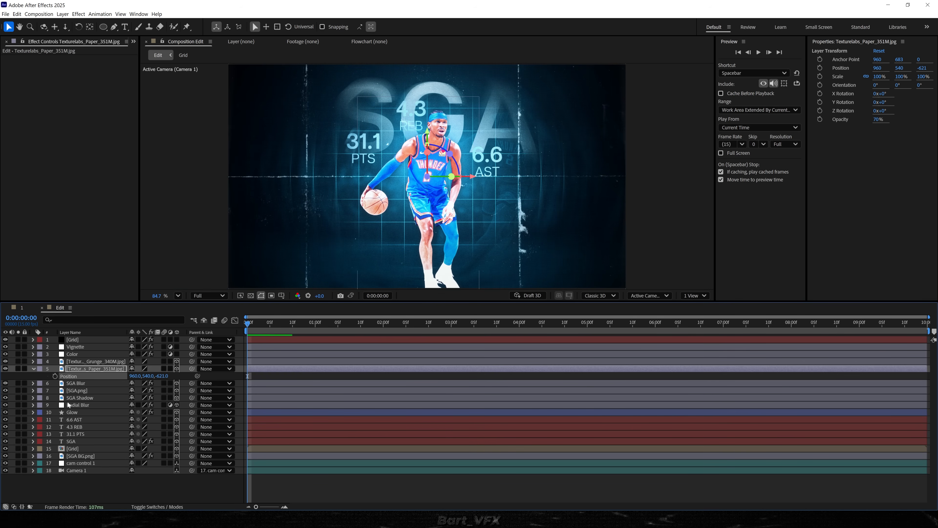
# - Scale the Paper_351M texture layer to 180% and move it to about X 1313, Y 824
pyautogui.hotkey('shift', 's')
pyautogui.moveTo(142, 384); pyautogui.dragTo(172, 379)
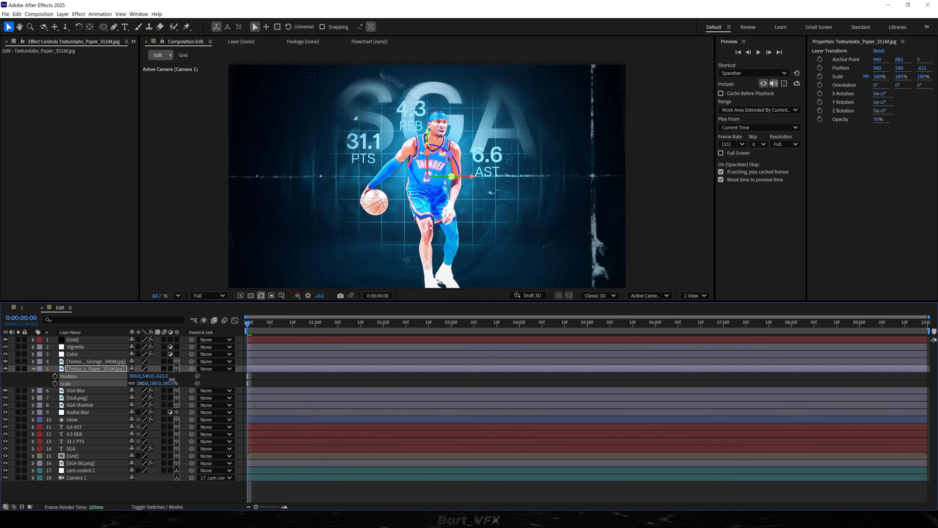
pyautogui.moveTo(348, 199); pyautogui.dragTo(425, 268)
pyautogui.moveTo(325, 226); pyautogui.dragTo(357, 241)
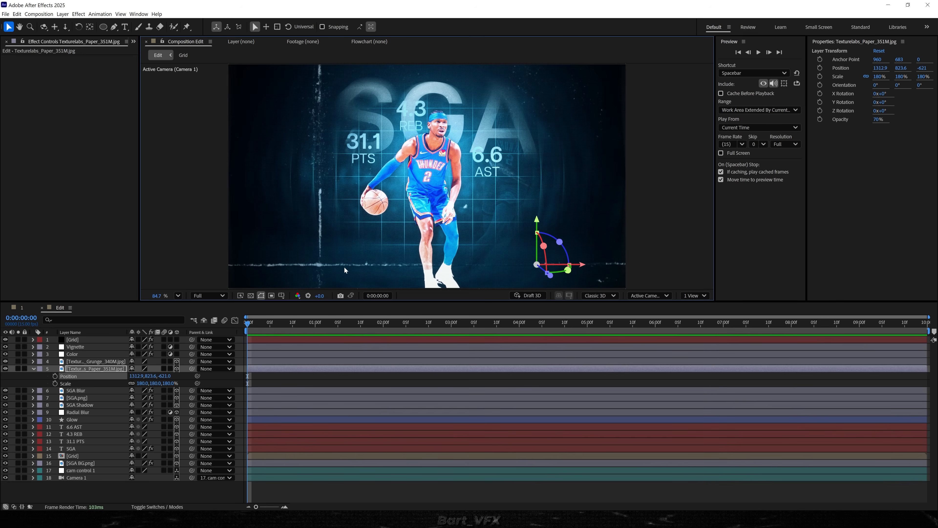
# - Examine the depth arrangement of the layers by orbiting Custom View 1, and return to the Active Camera view
pyautogui.click(649, 298)
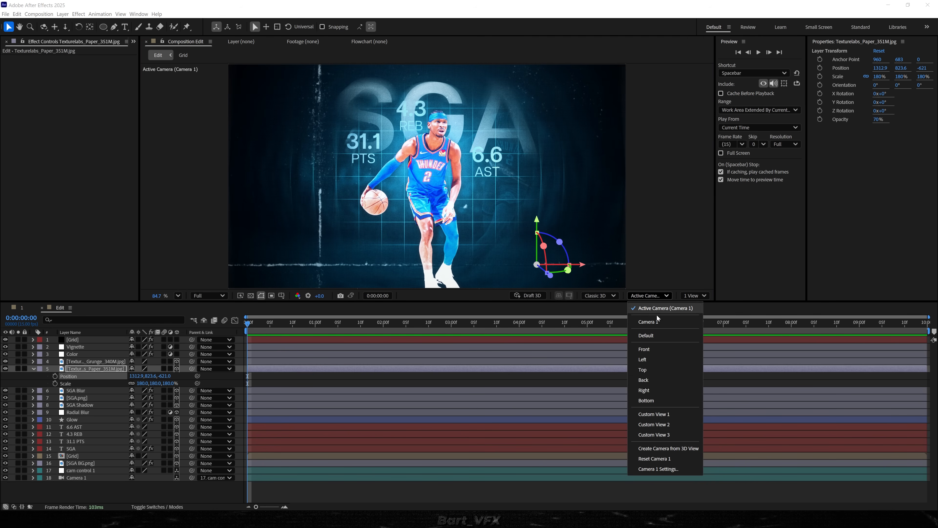
pyautogui.click(660, 413)
pyautogui.click(44, 27)
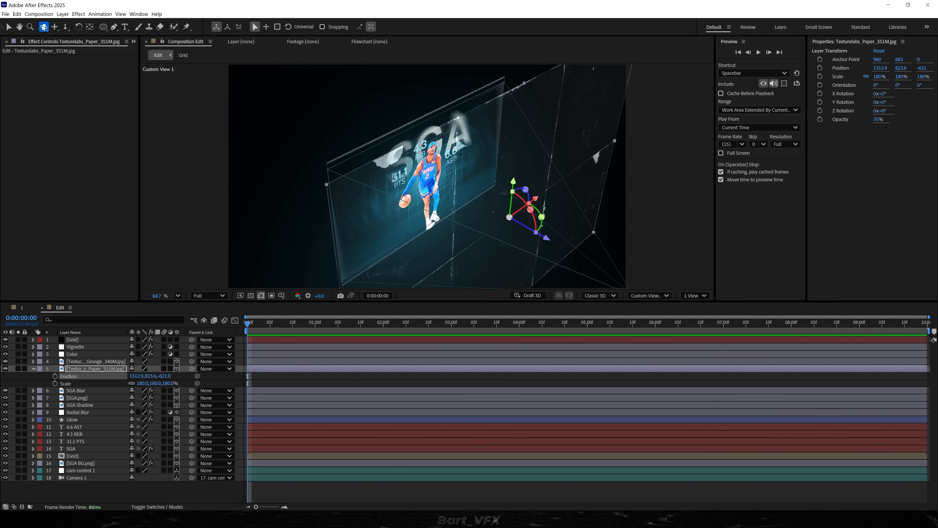
pyautogui.moveTo(462, 228); pyautogui.dragTo(499, 205)
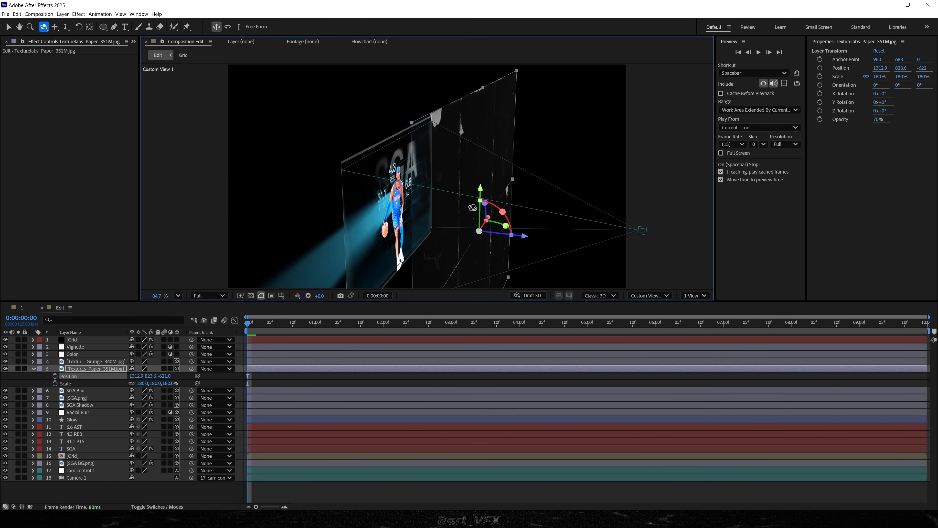
pyautogui.moveTo(407, 217); pyautogui.dragTo(697, 297)
pyautogui.click(669, 296)
pyautogui.click(668, 324)
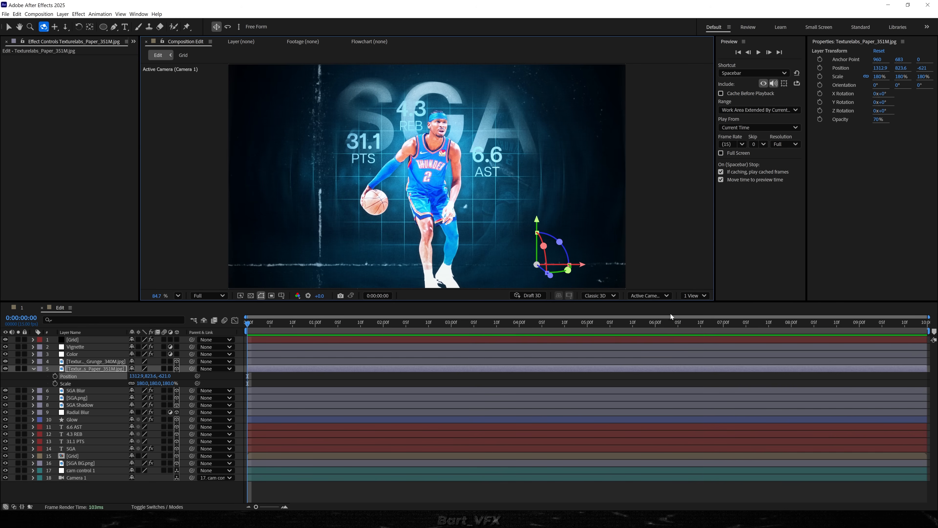
# - Set the Z position of the lower Grid and SGA BG.png layers to 921 and scale them to 170% and 201.5%
pyautogui.click(80, 457)
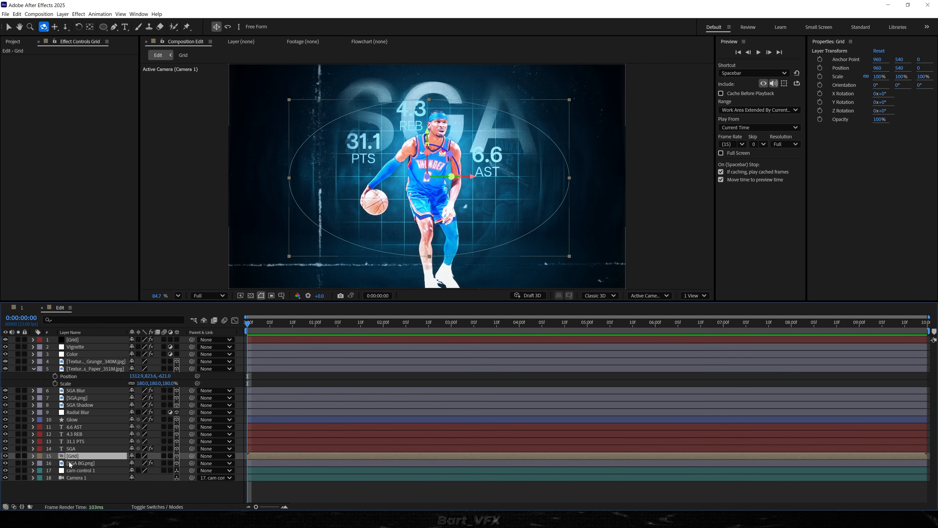
pyautogui.keyDown('ctrl'); pyautogui.click(88, 464); pyautogui.keyUp('ctrl')
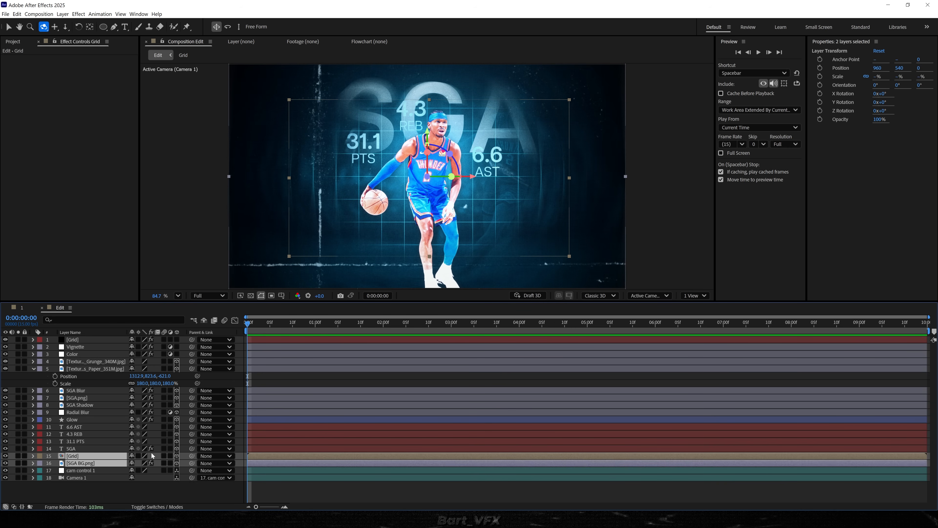
pyautogui.press('p')
pyautogui.moveTo(158, 464); pyautogui.dragTo(508, 461)
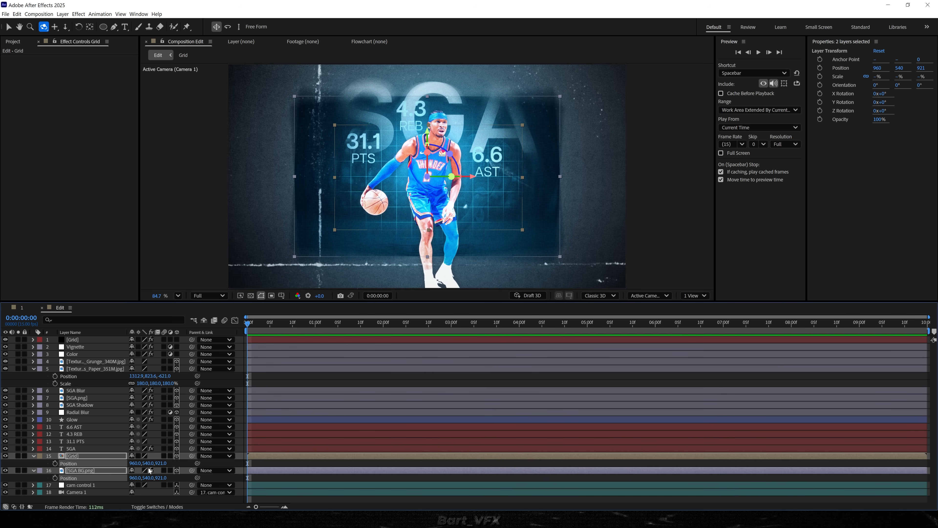
pyautogui.press('s')
pyautogui.moveTo(142, 464); pyautogui.dragTo(171, 463)
# - In Custom View 1, push the 6.6 AST, 4.3 REB and 31.1 PTS text layers back to a Z position of 255.9
pyautogui.click(649, 296)
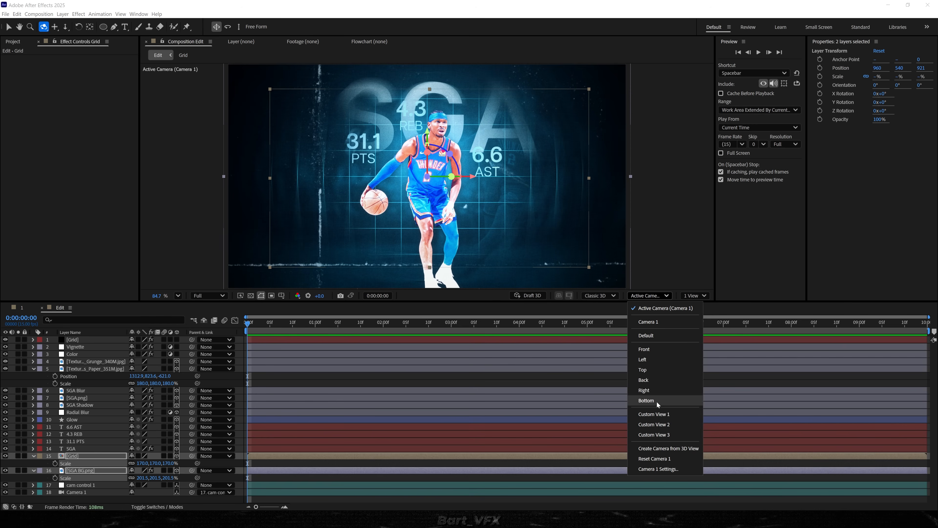
pyautogui.click(654, 414)
pyautogui.press('c')
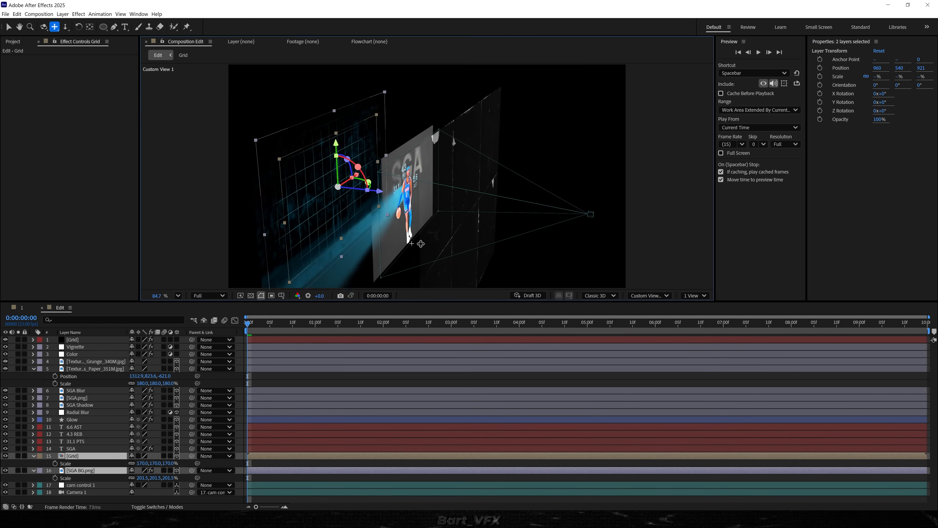
pyautogui.moveTo(421, 244); pyautogui.dragTo(345, 208)
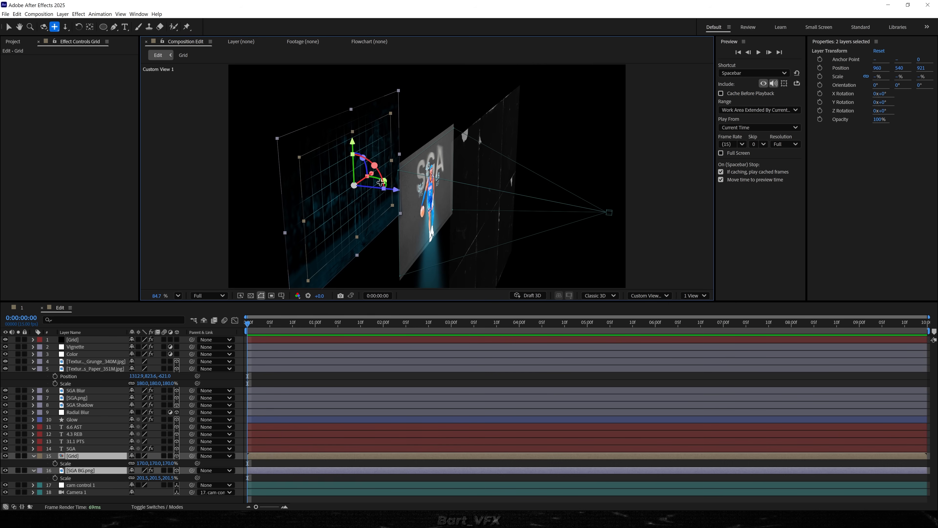
pyautogui.click(79, 430)
pyautogui.keyDown('shift'); pyautogui.click(80, 442); pyautogui.keyUp('shift')
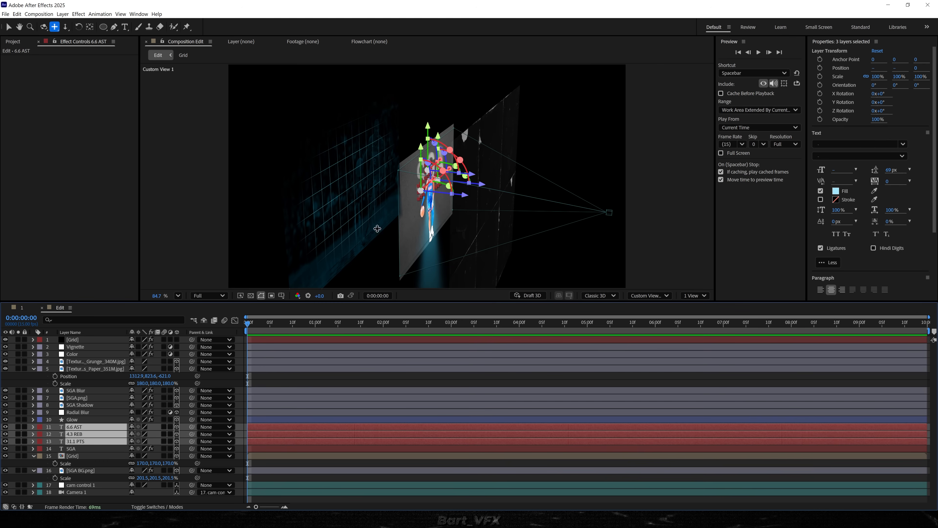
pyautogui.press('v')
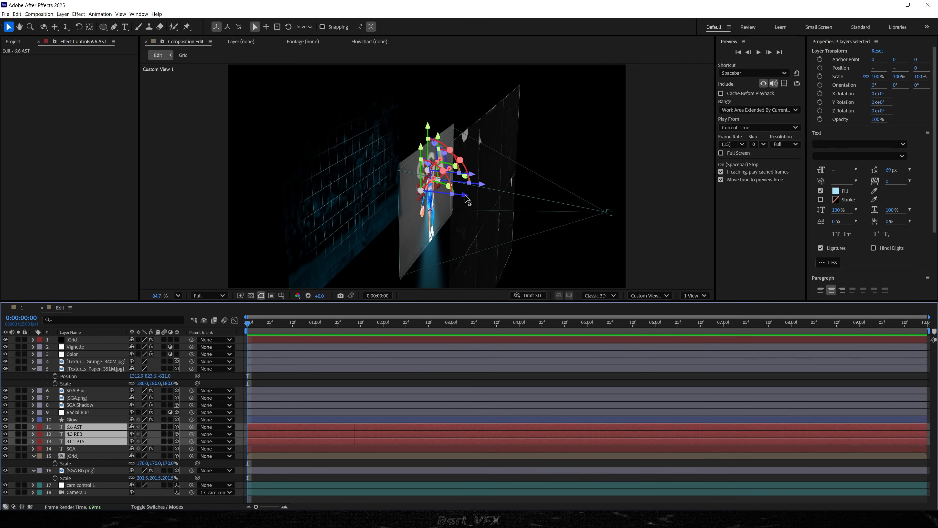
pyautogui.moveTo(466, 199); pyautogui.dragTo(442, 199)
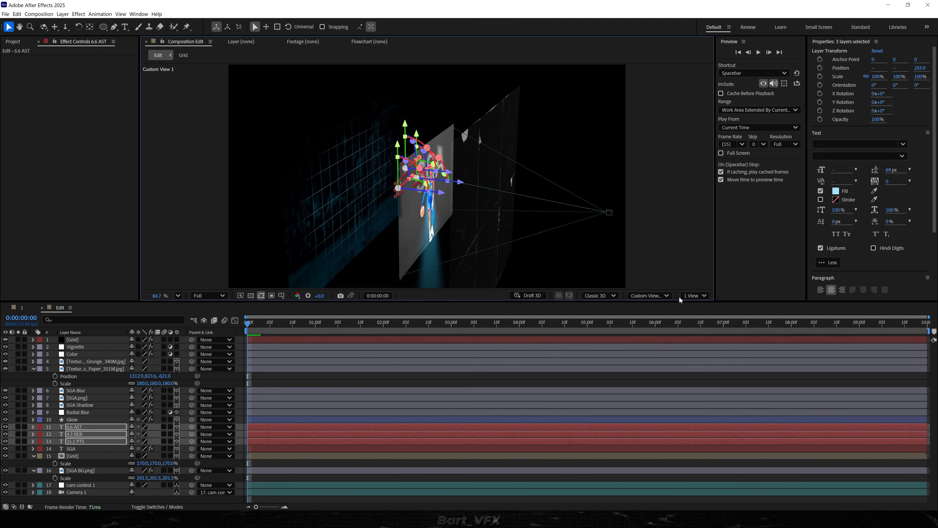
# - From the Active Camera view, set the three stat text layers' Z position to about 350.9 and nudge their placement around the player
pyautogui.click(660, 295)
pyautogui.click(663, 310)
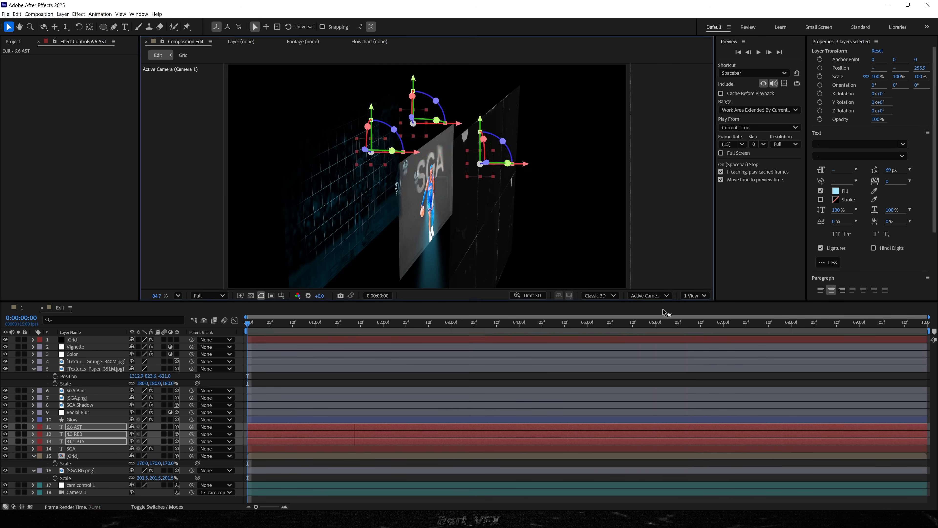
pyautogui.press('p')
pyautogui.moveTo(164, 434); pyautogui.dragTo(200, 433)
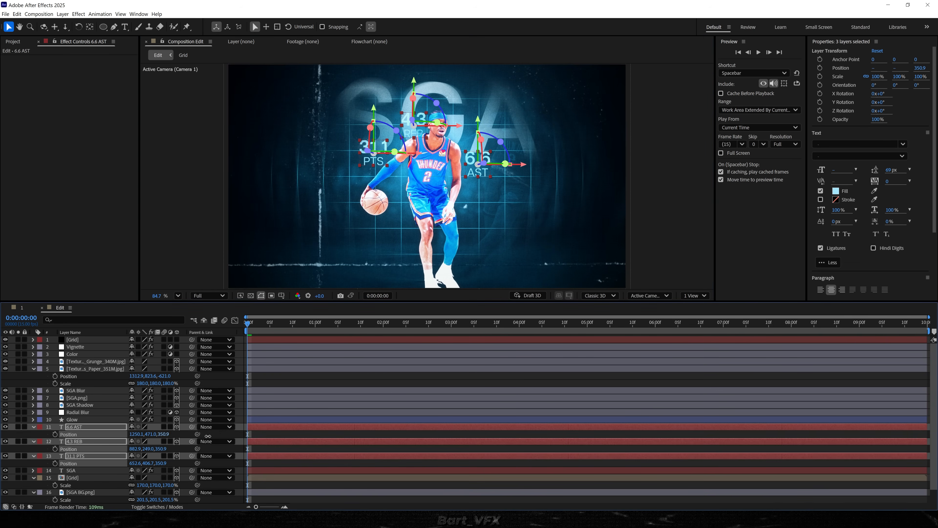
pyautogui.click(370, 161)
pyautogui.moveTo(367, 158); pyautogui.dragTo(366, 156)
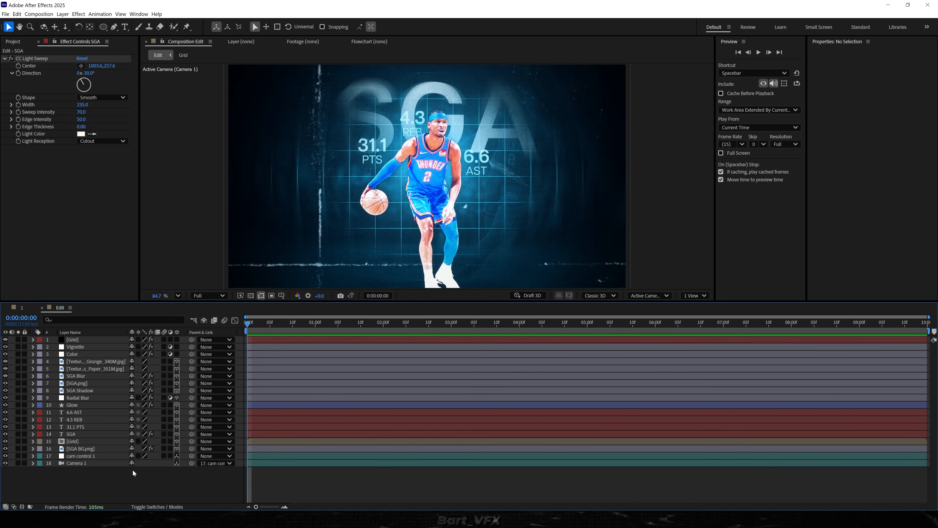
# - Place the SGA text layer directly above the Glow layer and set its blending mode to Overlay
pyautogui.moveTo(73, 435); pyautogui.dragTo(76, 407)
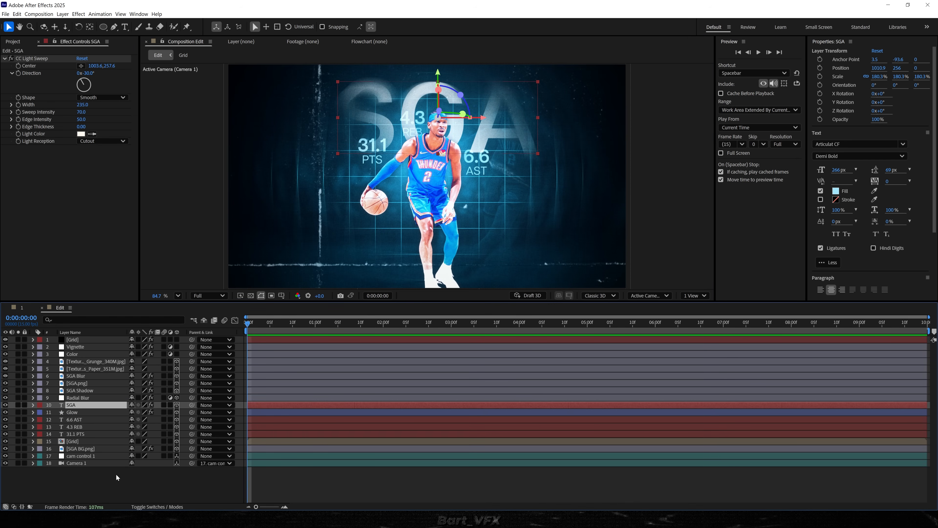
pyautogui.click(158, 506)
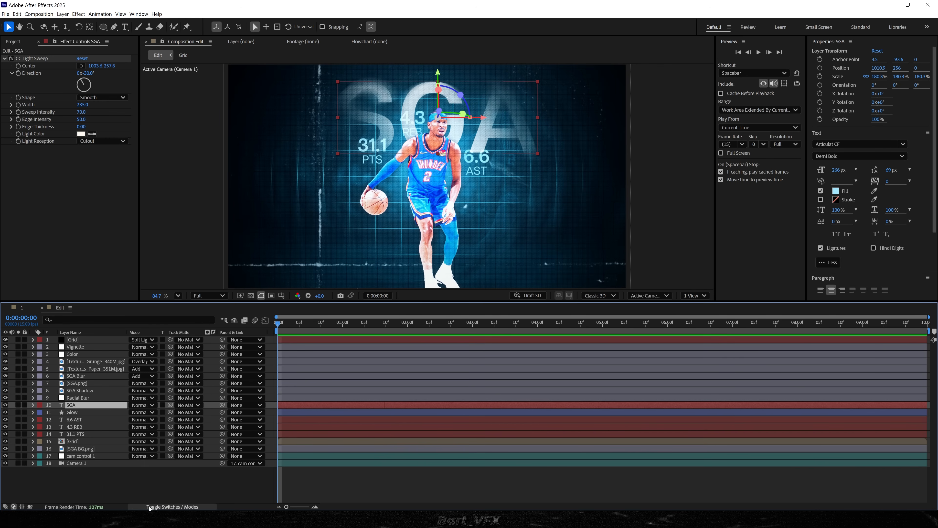
pyautogui.click(147, 405)
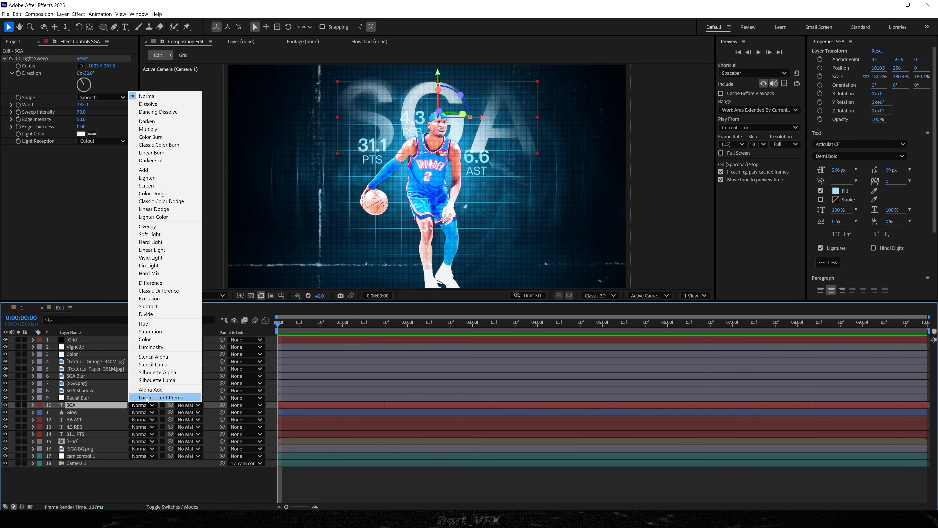
pyautogui.click(158, 228)
pyautogui.scroll(4, 383, 123)
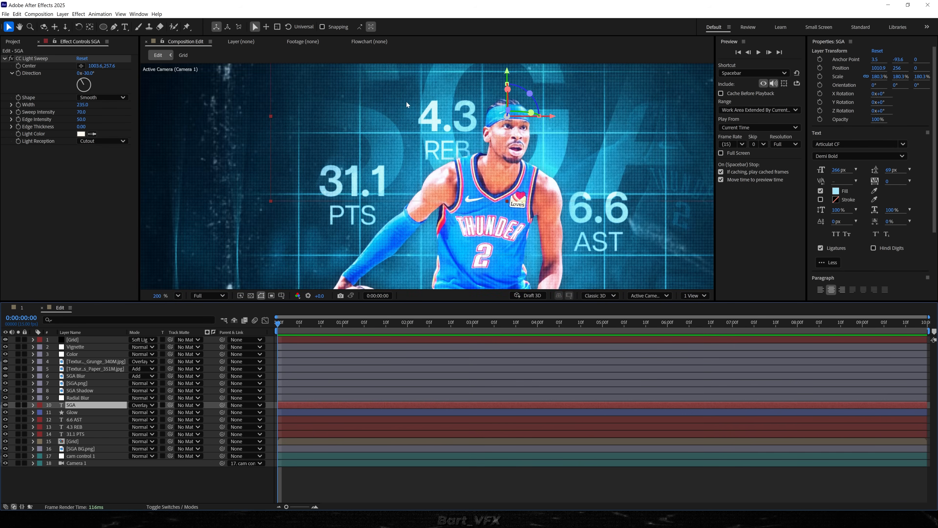
pyautogui.scroll(-5, 406, 101)
pyautogui.click(399, 131)
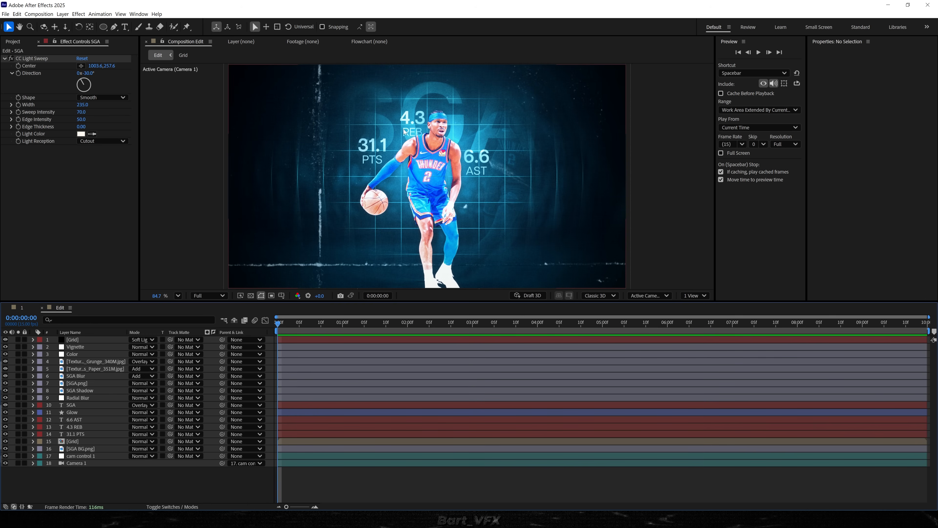
# - Keyframe cam control 1's position from Z 522 at the start to Z 0 at about five seconds
pyautogui.click(92, 455)
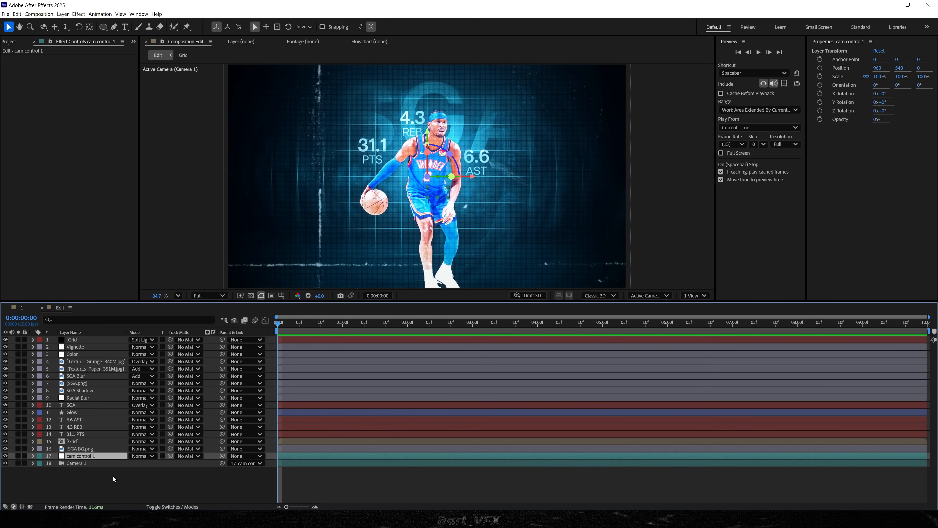
pyautogui.press('p')
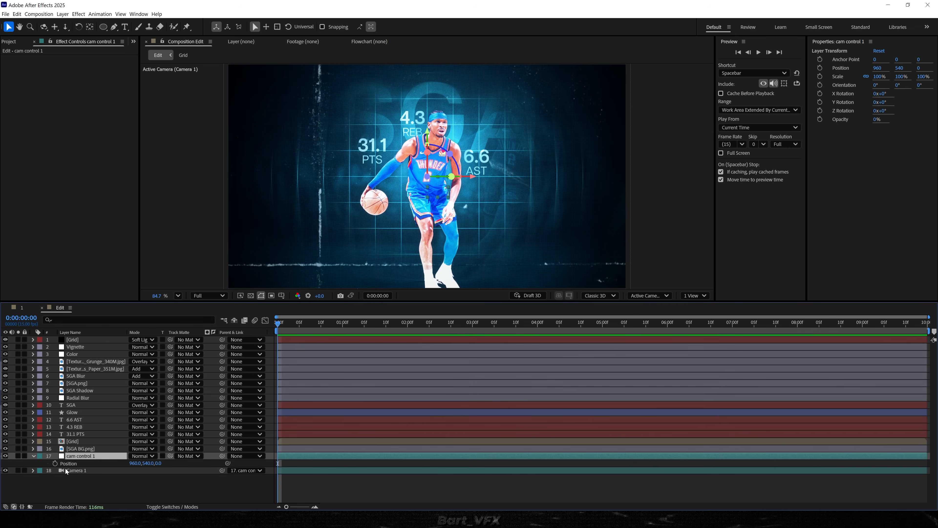
pyautogui.click(55, 464)
pyautogui.moveTo(278, 464); pyautogui.dragTo(609, 483)
pyautogui.moveTo(158, 463); pyautogui.dragTo(327, 379)
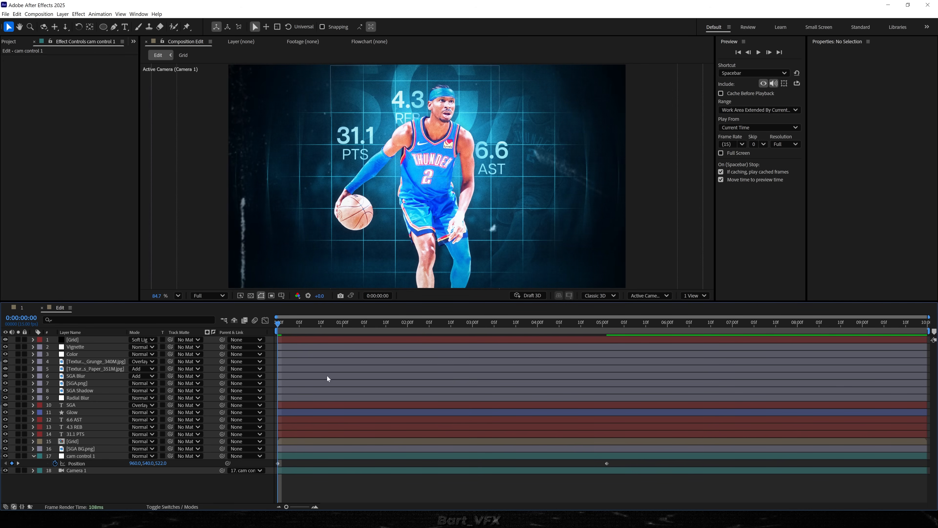
# - Apply Easy Ease to both cam control 1 position keyframes and show their value graph in the Graph Editor
pyautogui.moveTo(625, 465); pyautogui.dragTo(259, 473)
pyautogui.press('F9')
pyautogui.click(266, 321)
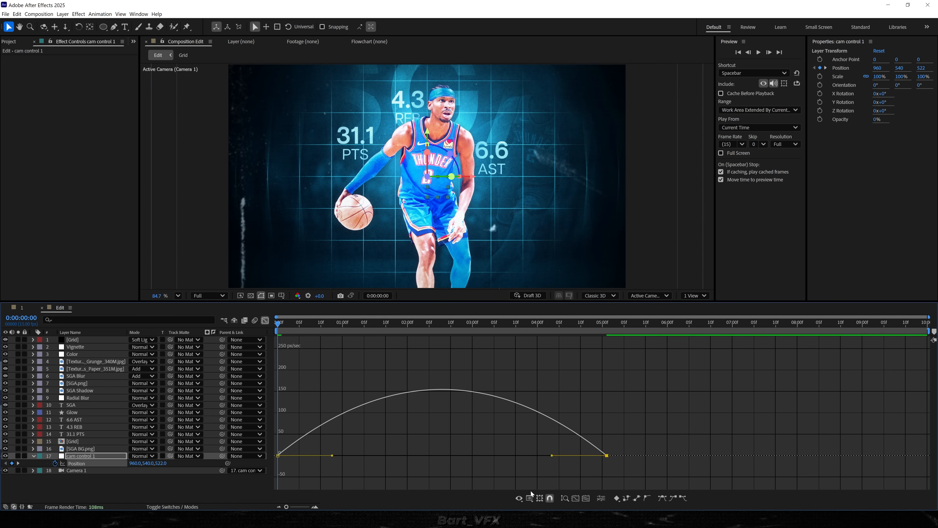
pyautogui.click(529, 499)
pyautogui.click(558, 425)
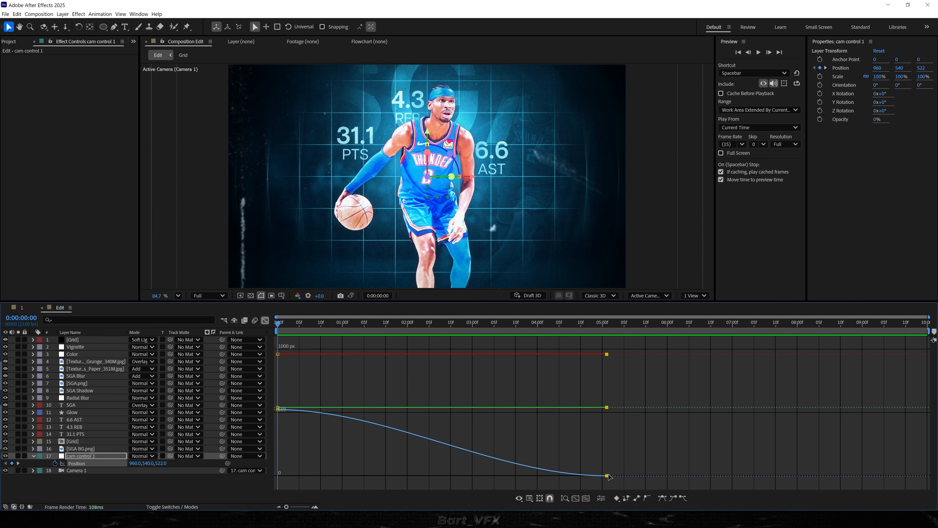
# - Separate the dimensions of cam control 1's position and apply Easy Ease to both Z Position keyframes
pyautogui.rightClick(100, 466)
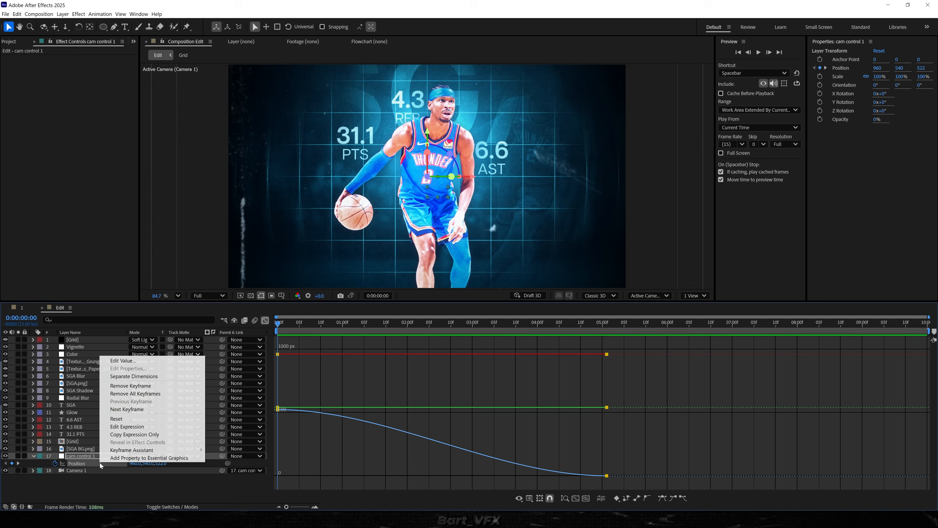
pyautogui.click(171, 376)
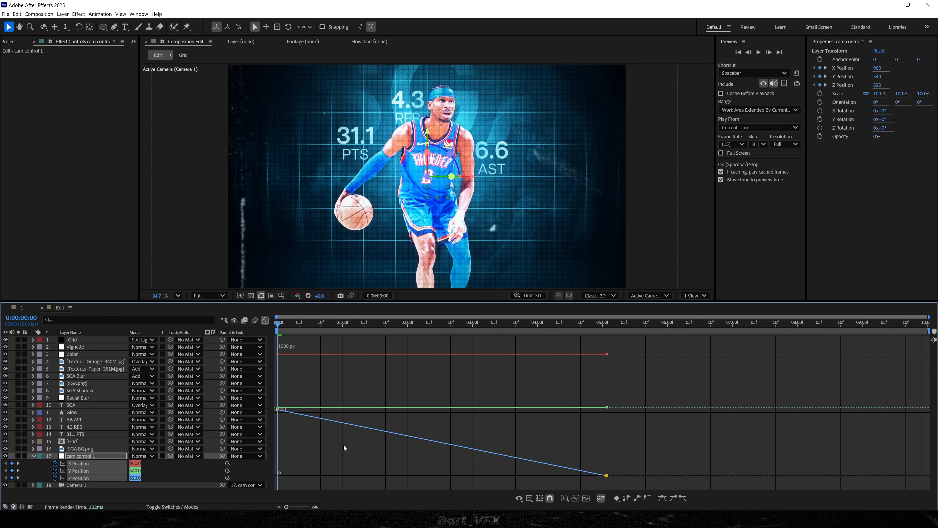
pyautogui.press('F9')
pyautogui.moveTo(287, 418); pyautogui.dragTo(251, 400)
pyautogui.click(81, 489)
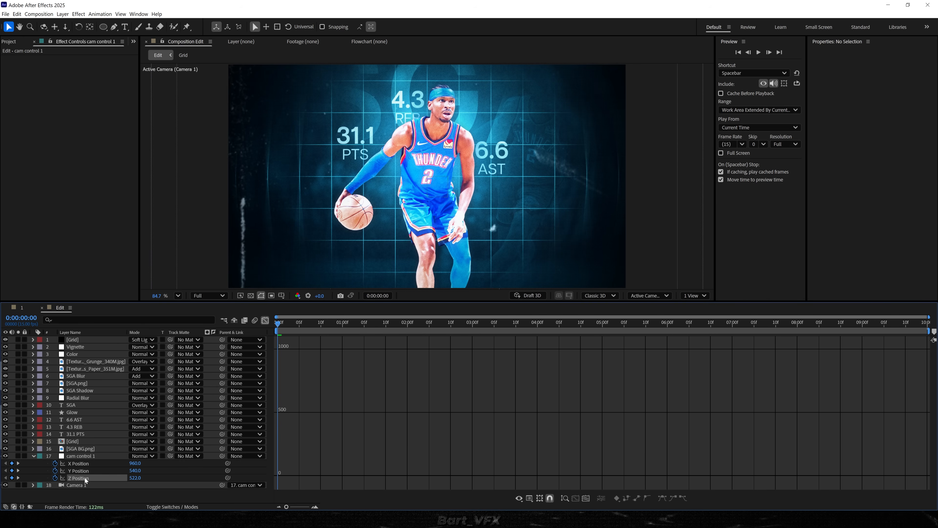
pyautogui.click(84, 477)
pyautogui.click(335, 427)
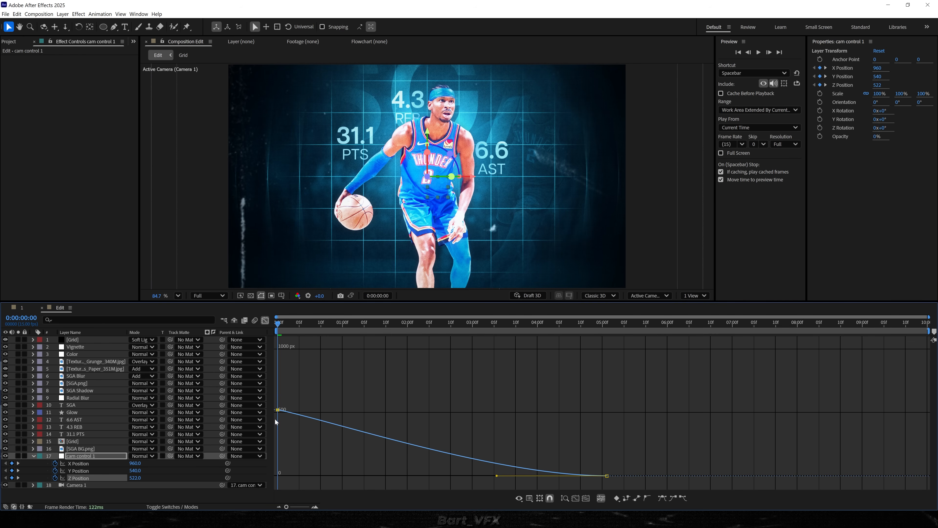
pyautogui.press('F9')
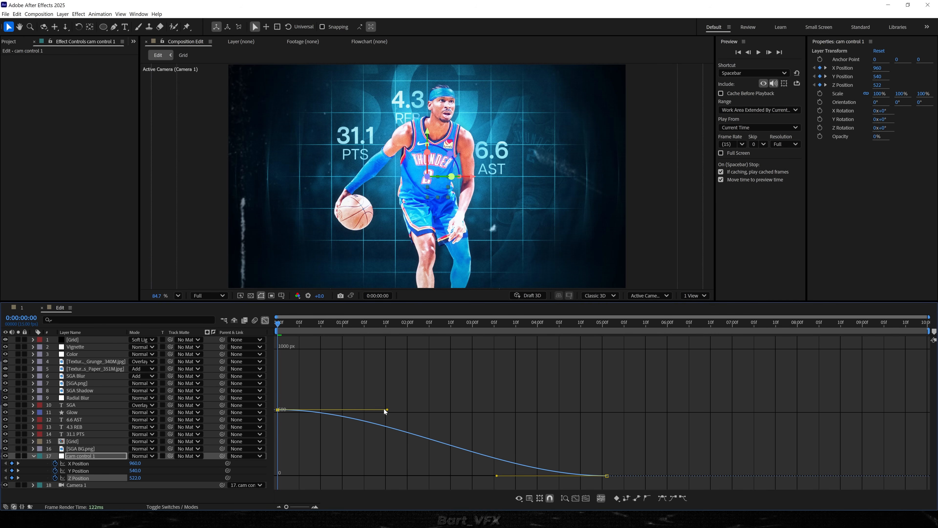
# - Shape the Z Position curve to drop steeply at the start and flatten into a long slow finish, previewing the motion
pyautogui.moveTo(388, 411); pyautogui.dragTo(279, 479)
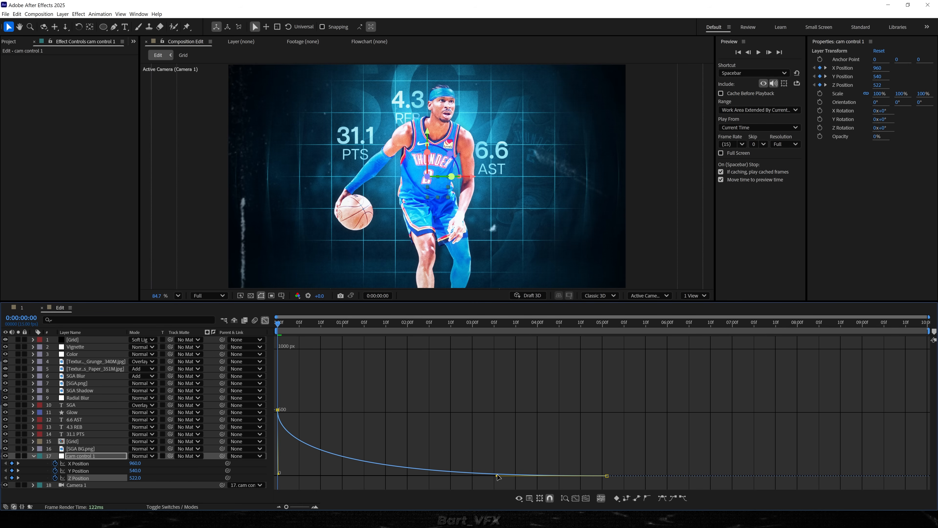
pyautogui.moveTo(497, 477); pyautogui.dragTo(321, 479)
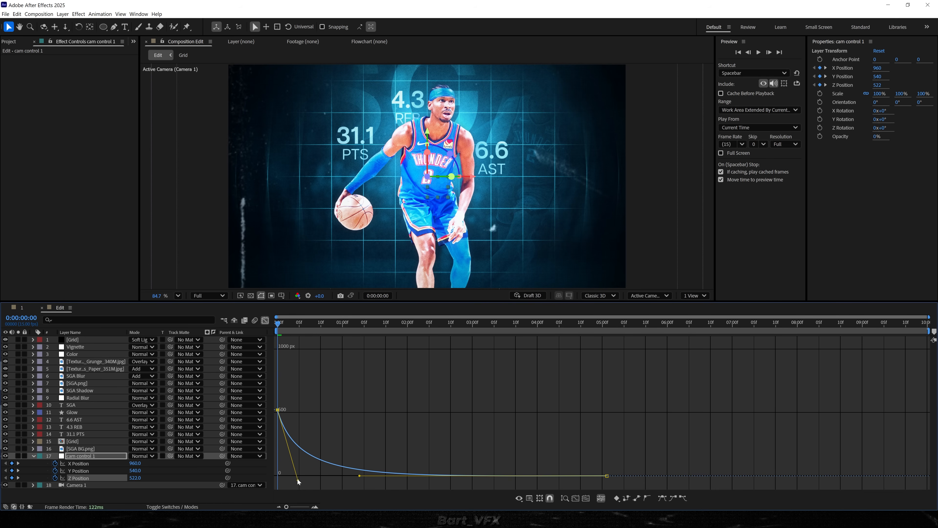
pyautogui.press('space')
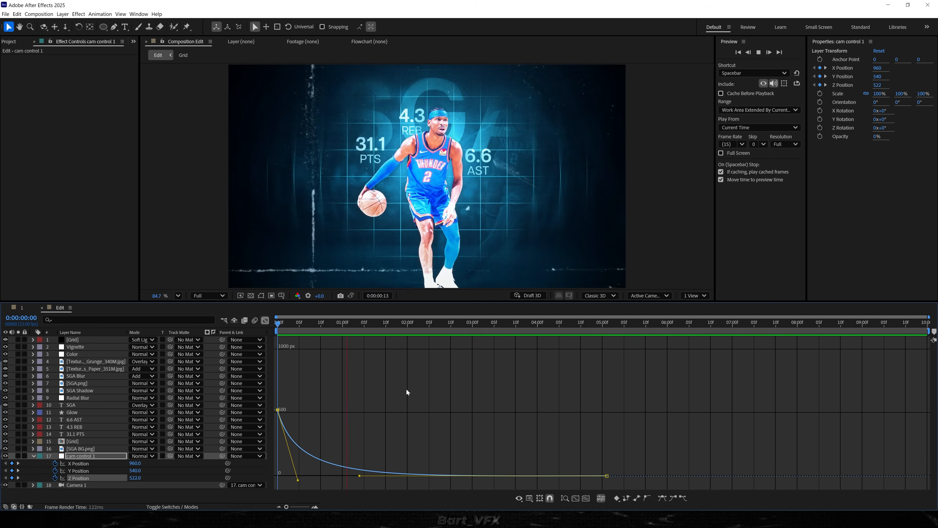
pyautogui.press('space')
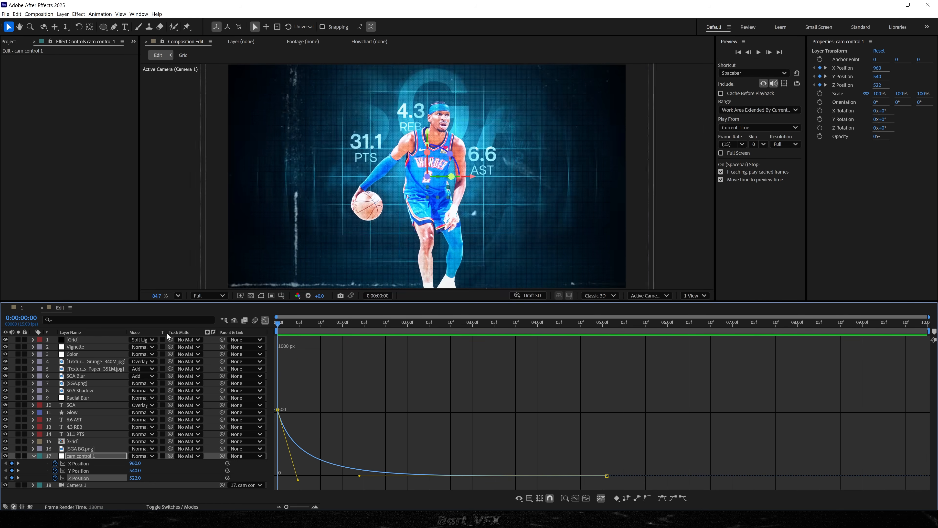
# - Set the Z Position of cam control 1 at the first keyframe to 689 and play the animation
pyautogui.click(330, 410)
pyautogui.moveTo(137, 478); pyautogui.dragTo(195, 470)
pyautogui.press('space')
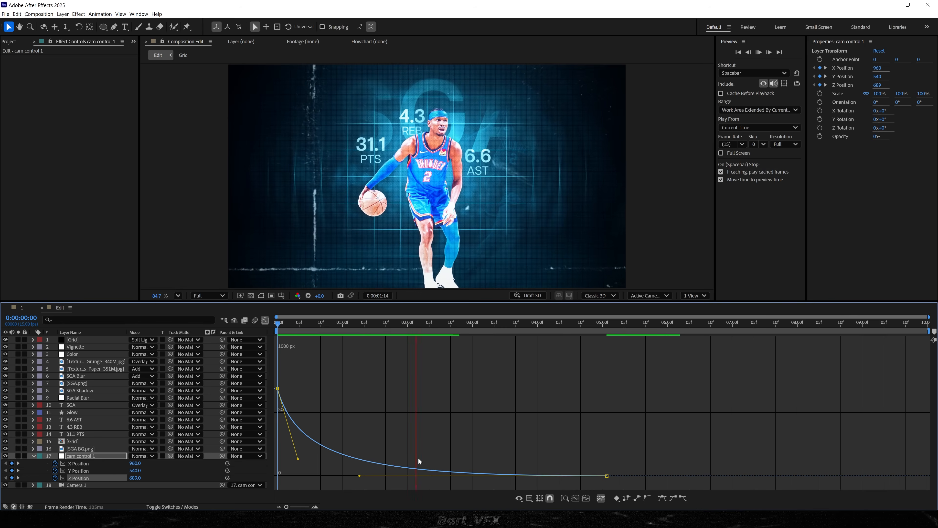
# - Preview the camera pull-back from the first frame several times, checking its speed against the Z Position curve
pyautogui.rightClick(525, 411)
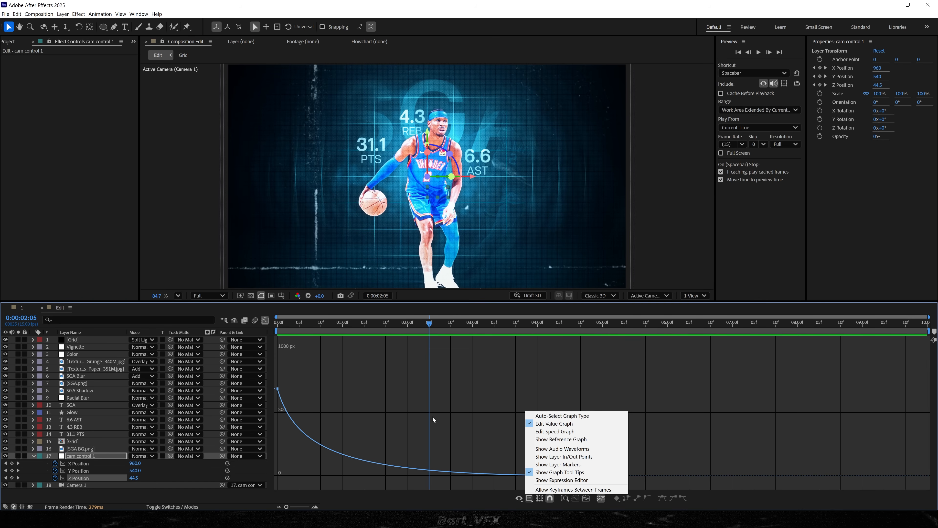
pyautogui.click(284, 403)
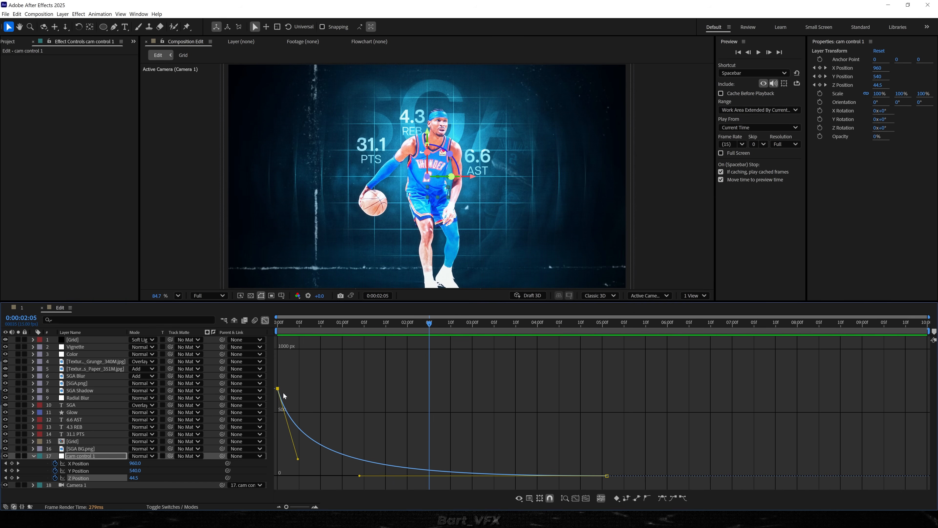
pyautogui.press('space')
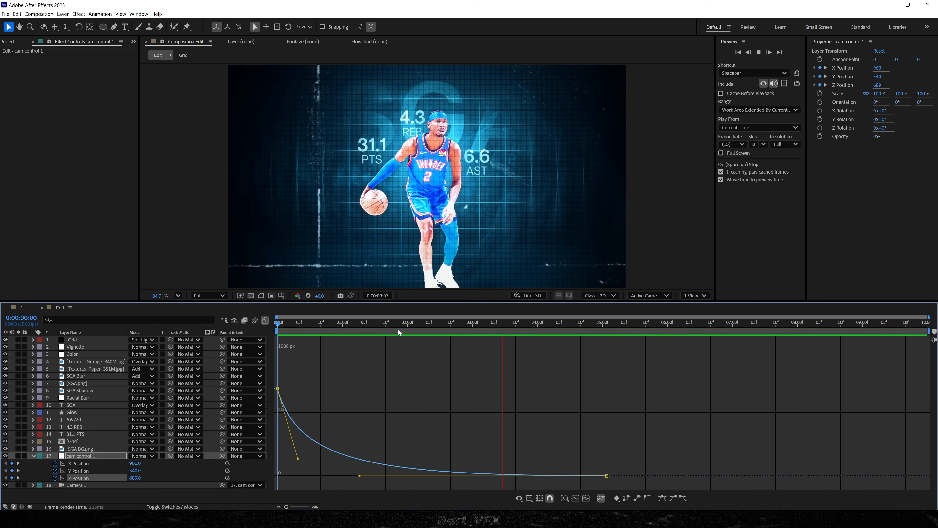
pyautogui.press('Home')
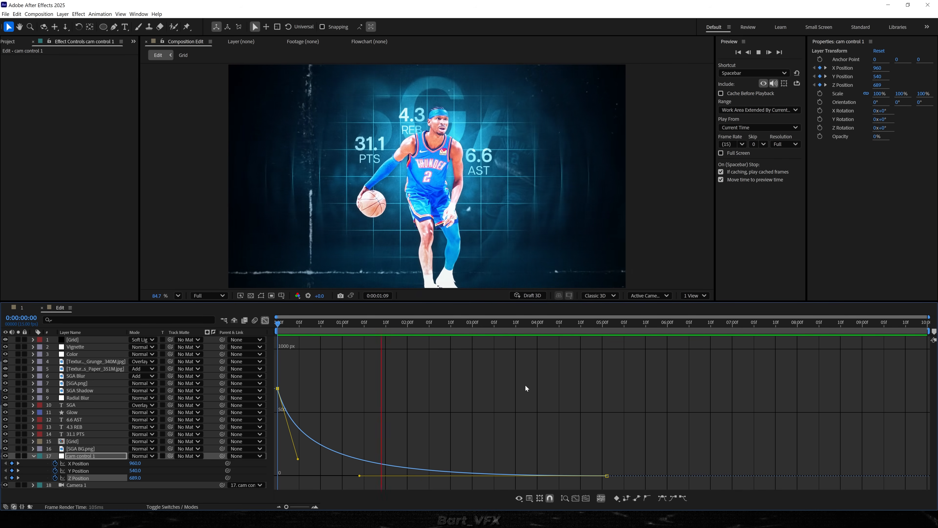
pyautogui.press('space')
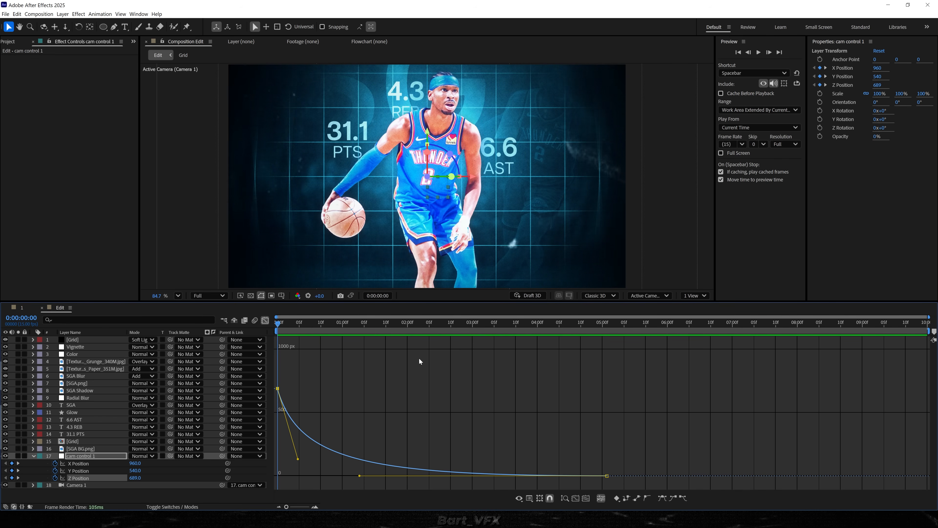
pyautogui.press('space')
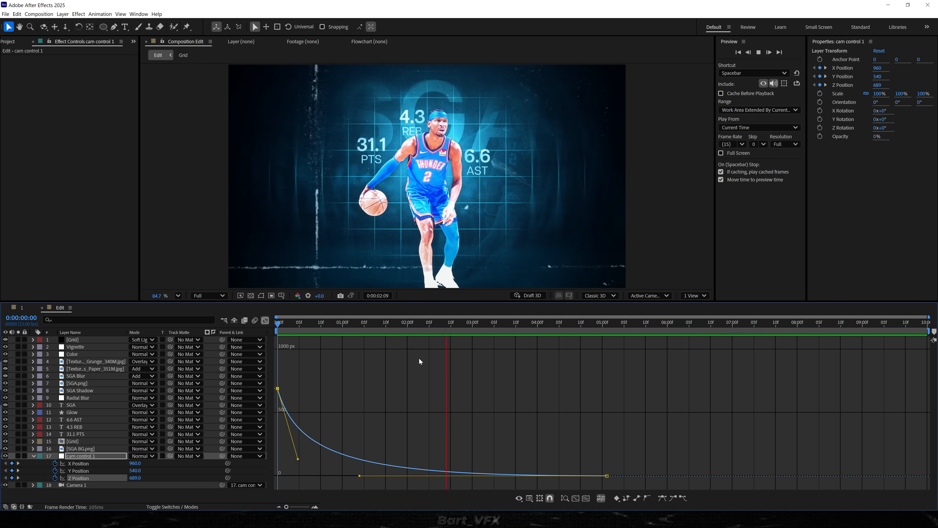
pyautogui.click(362, 324)
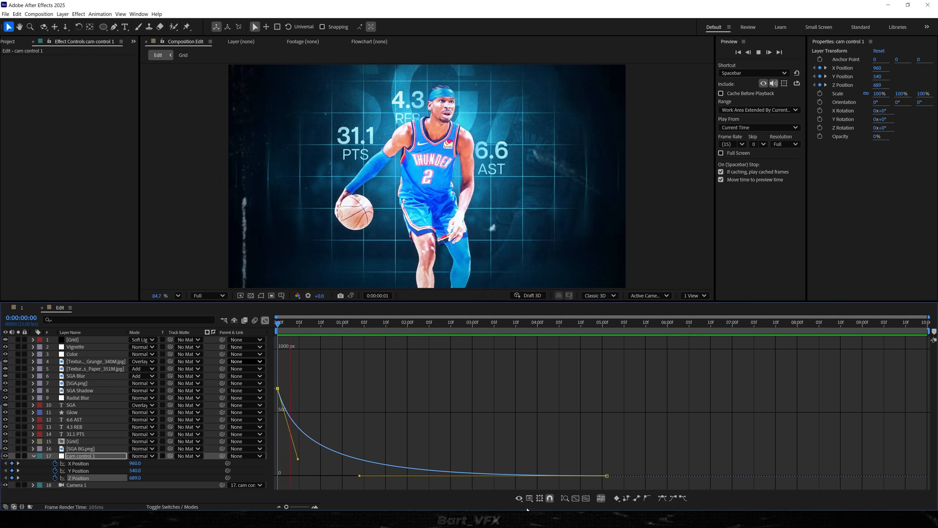
pyautogui.press('space')
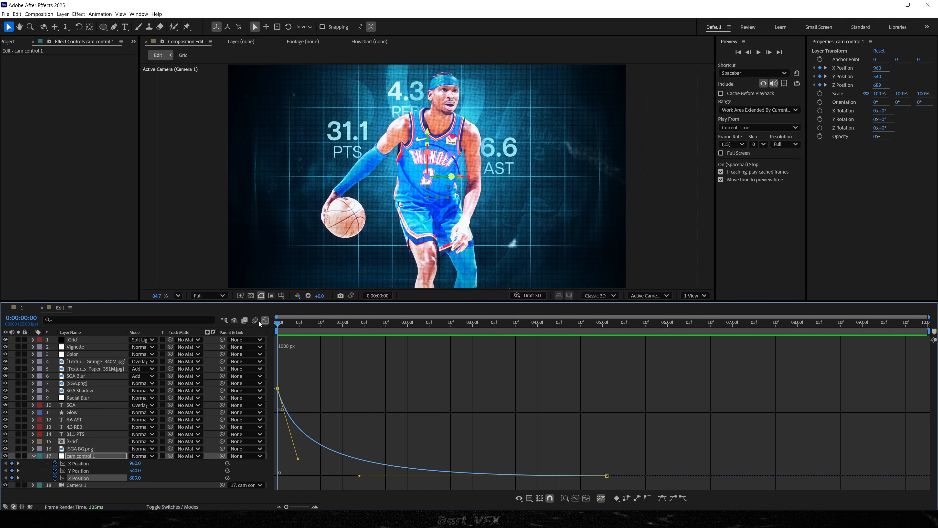
# - Reshape the Z Position curve with a short, gentler start and a longer final ease, and end the work area at 0:00:04:14
pyautogui.moveTo(301, 462); pyautogui.dragTo(294, 391)
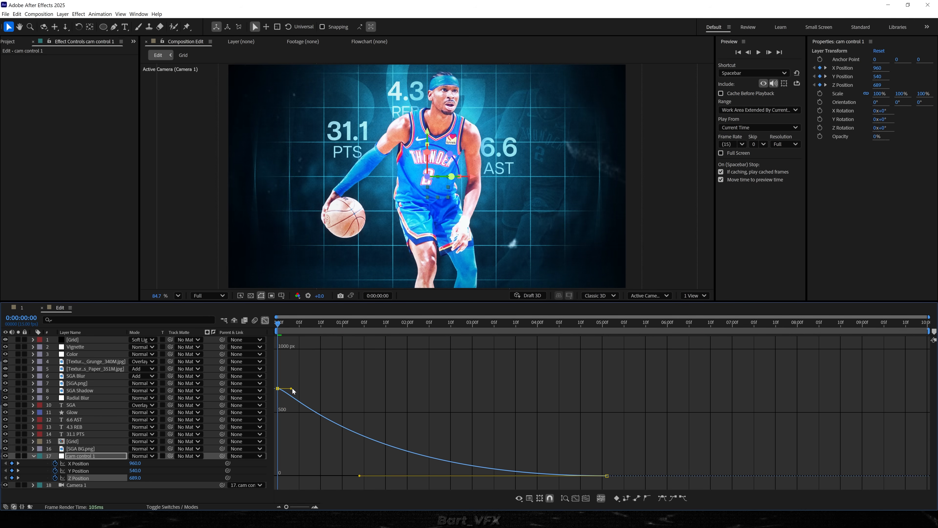
pyautogui.moveTo(359, 475); pyautogui.dragTo(278, 475)
pyautogui.moveTo(291, 389); pyautogui.dragTo(291, 398)
pyautogui.press('space')
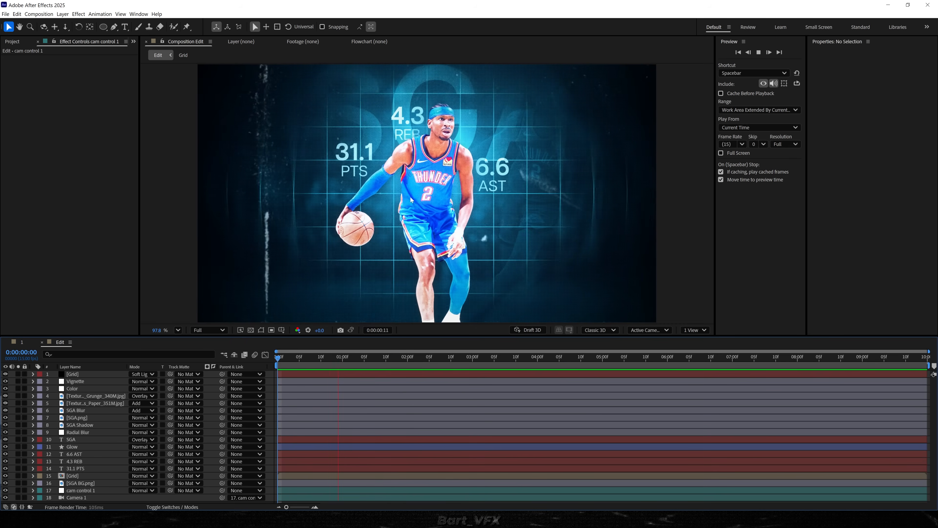
pyautogui.click(599, 358)
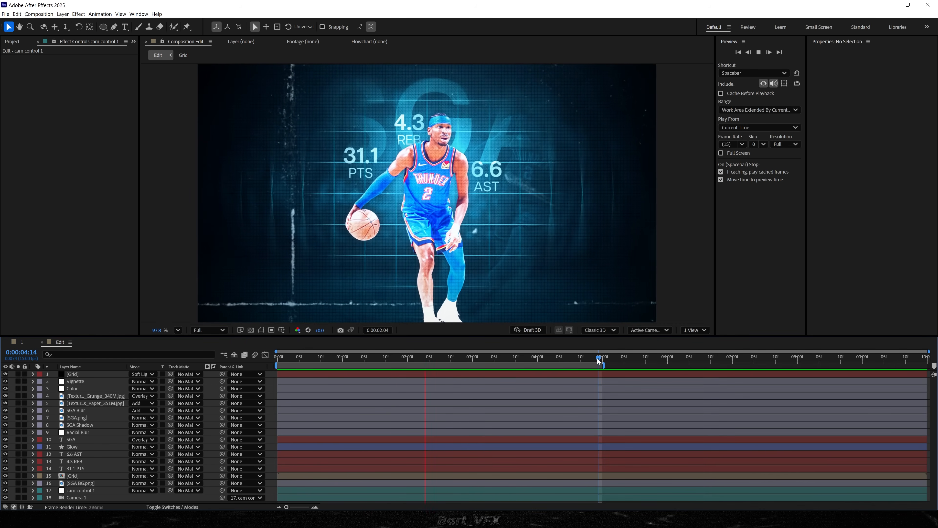